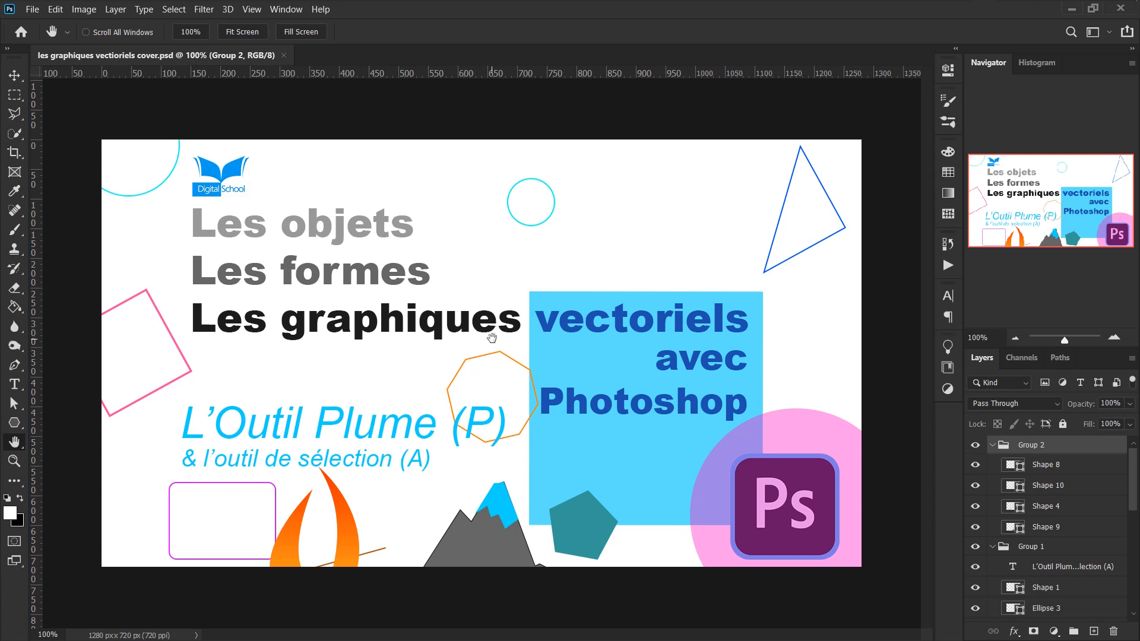
# Create a new custom RGB document 1920 mm wide at 300 pixels/inch, with a pixel size of 22677 x 12756.
pyautogui.hotkey('ctrl', 'n')
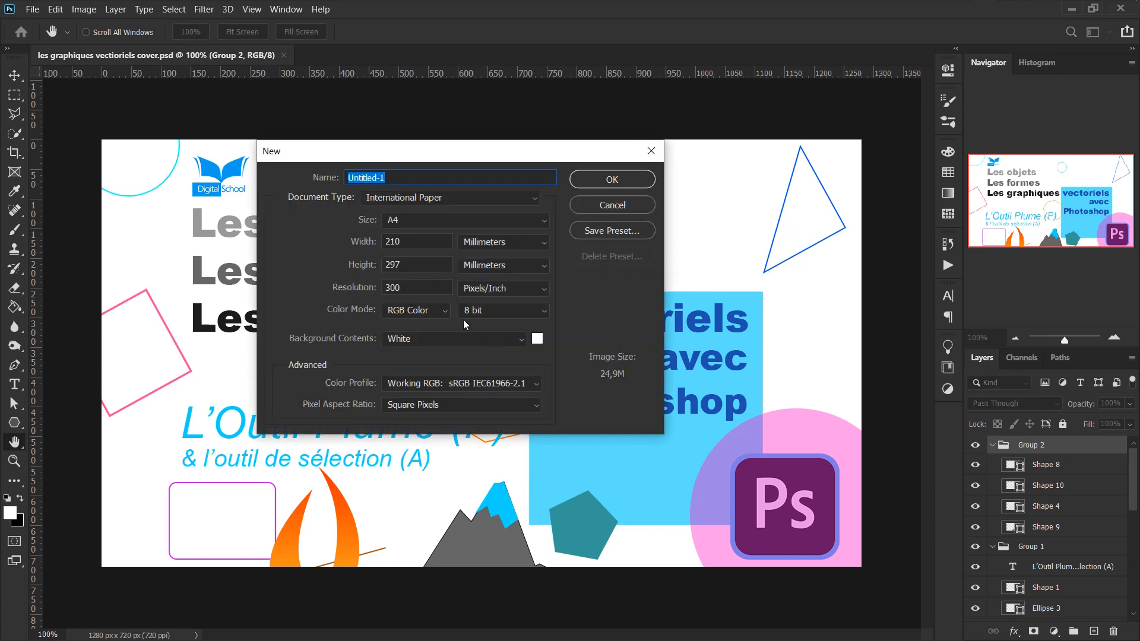
pyautogui.click(407, 241)
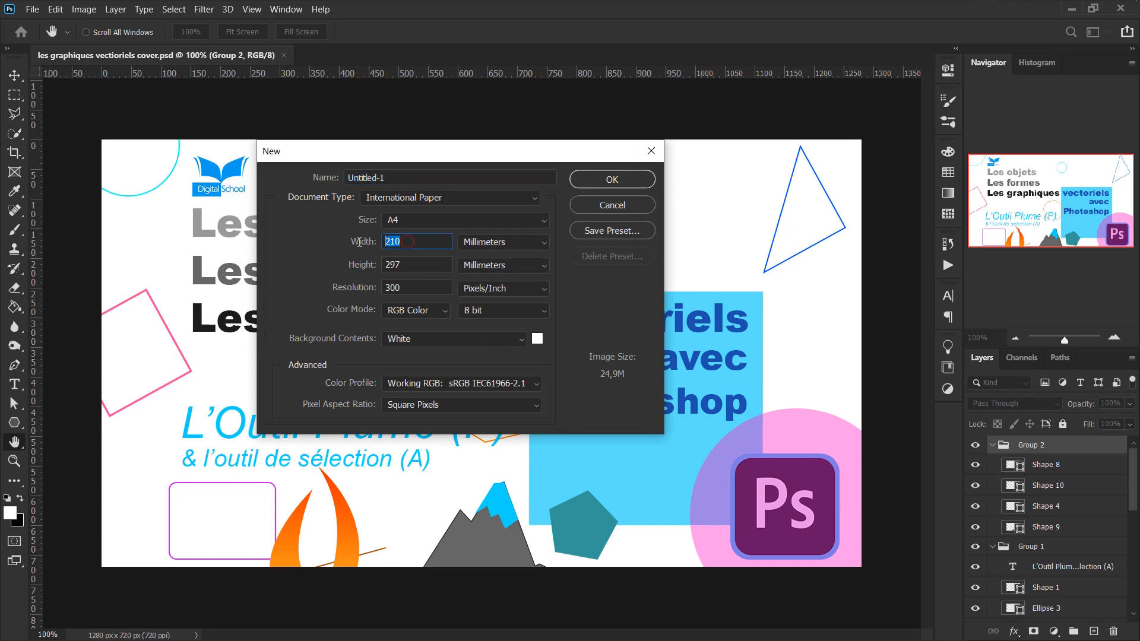
pyautogui.write('19')
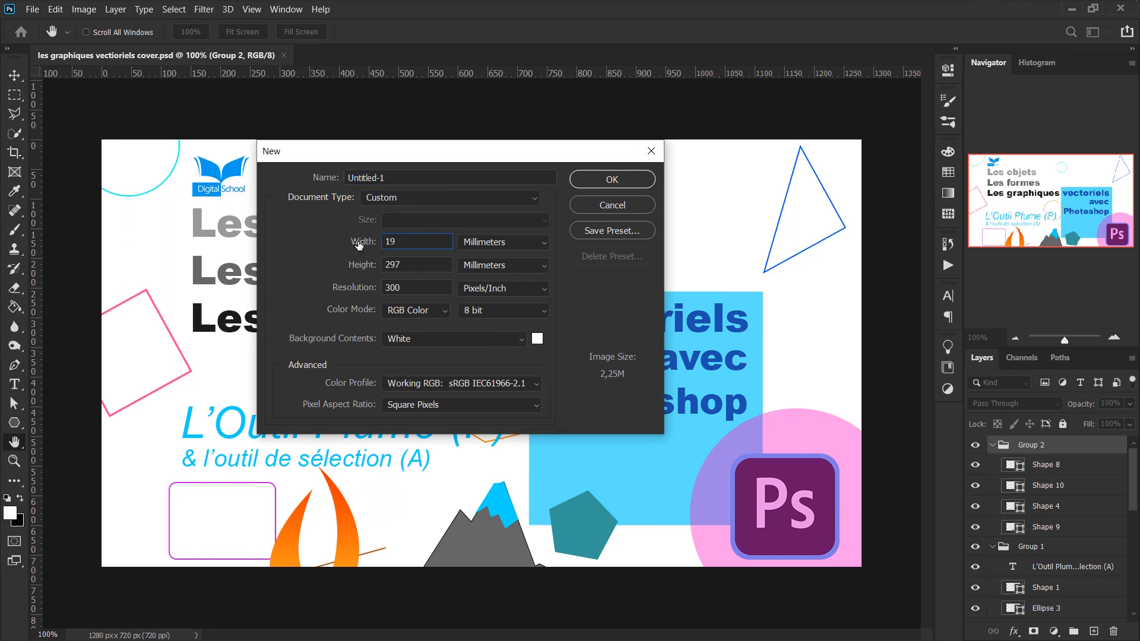
pyautogui.write('20')
pyautogui.press('Tab')
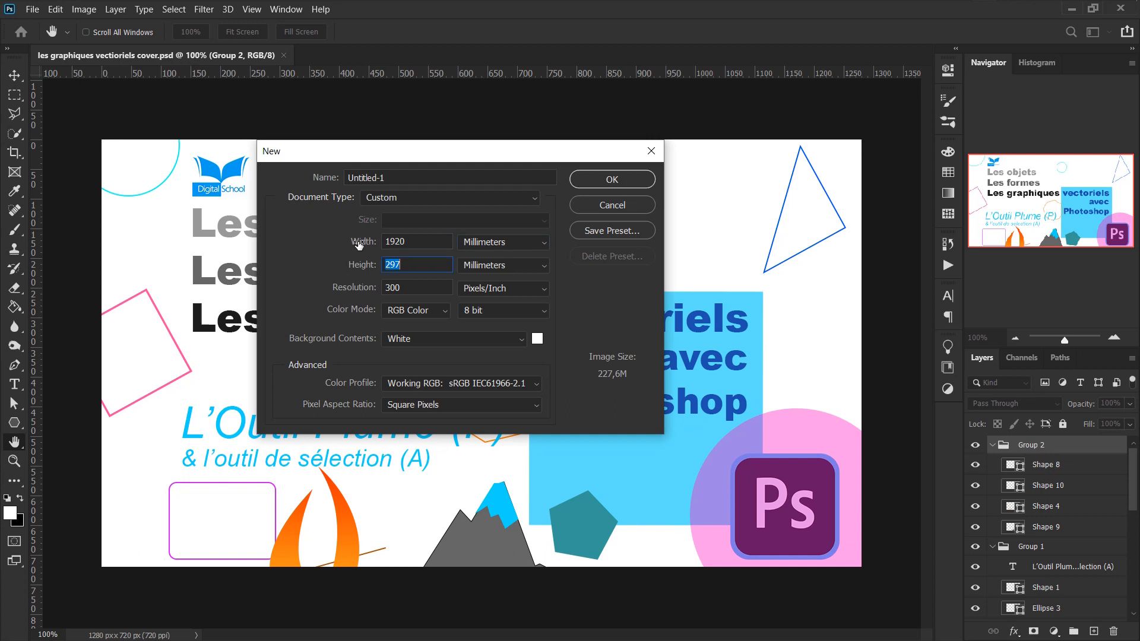
pyautogui.press('Return')
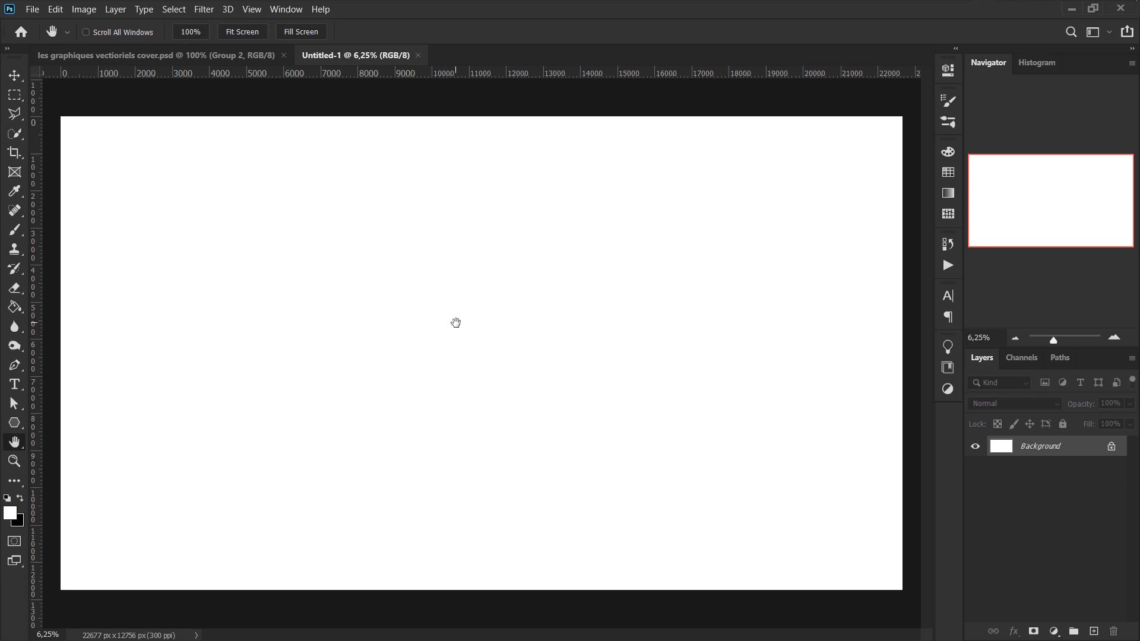
# Draw a closed mountain outline with two stepped peaks using the Pen tool in Shape mode, about 9483 px wide and 6394 px high.
pyautogui.press('p')
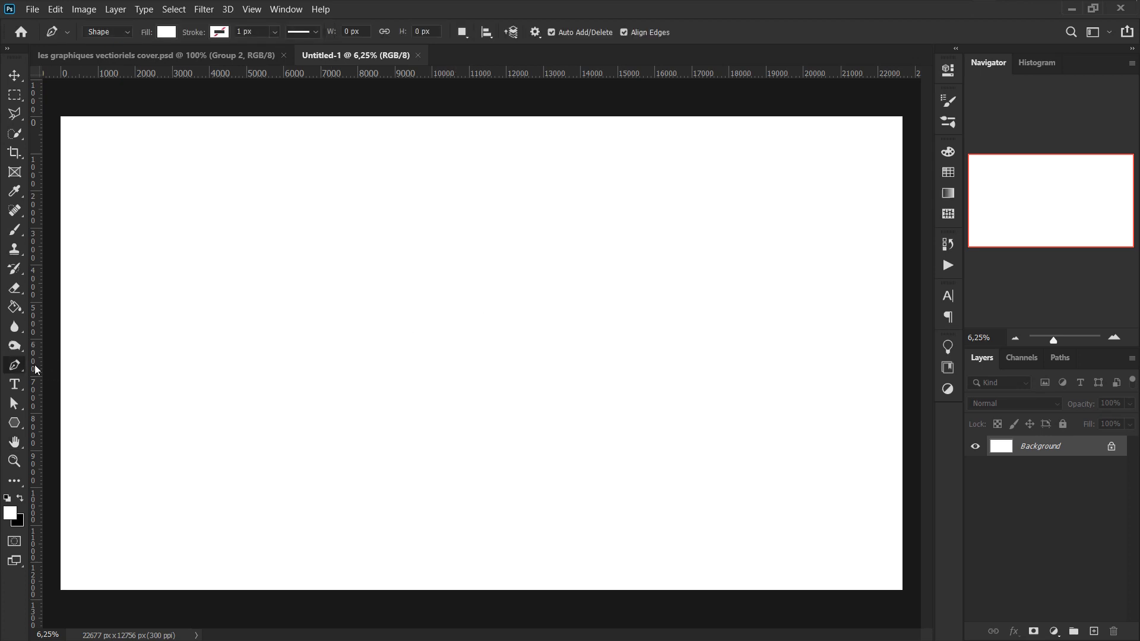
pyautogui.rightClick(18, 367)
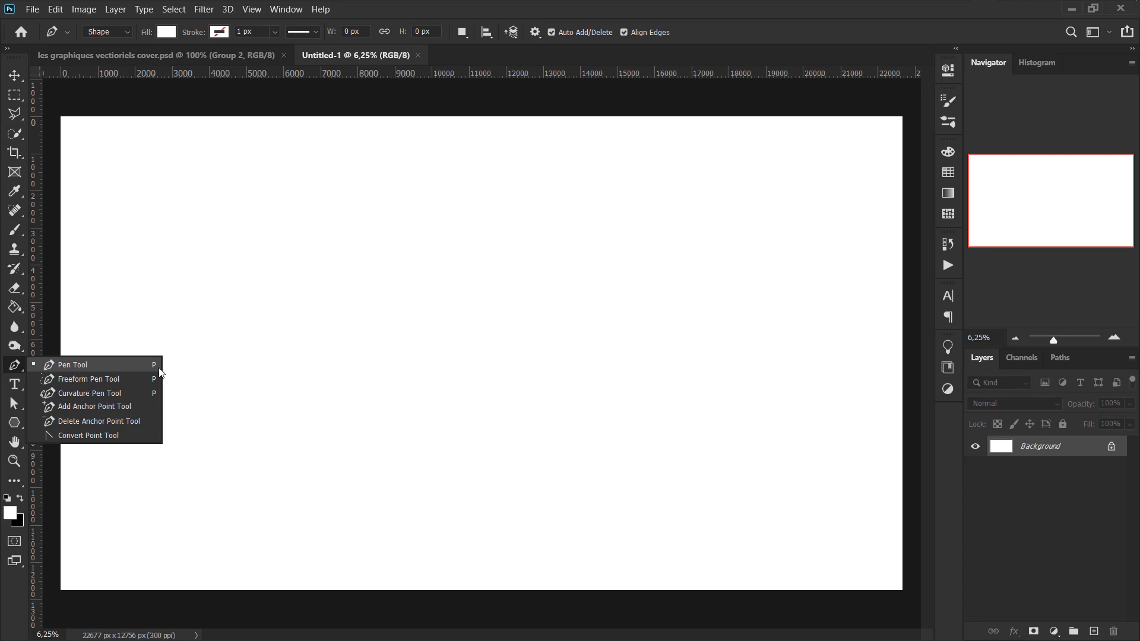
pyautogui.click(92, 369)
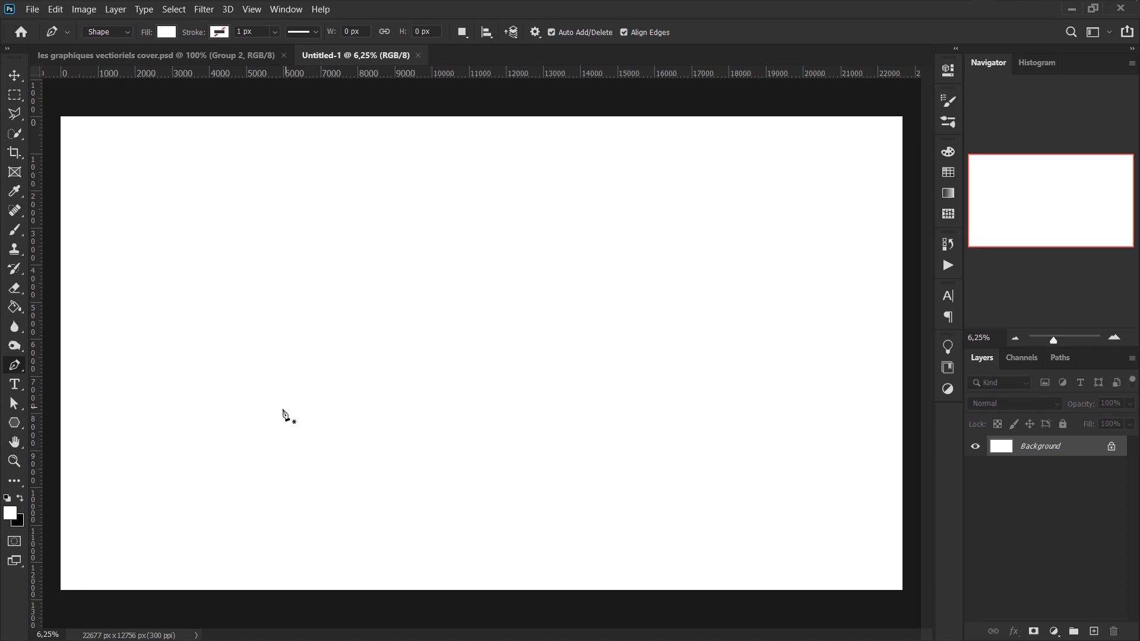
pyautogui.click(228, 440)
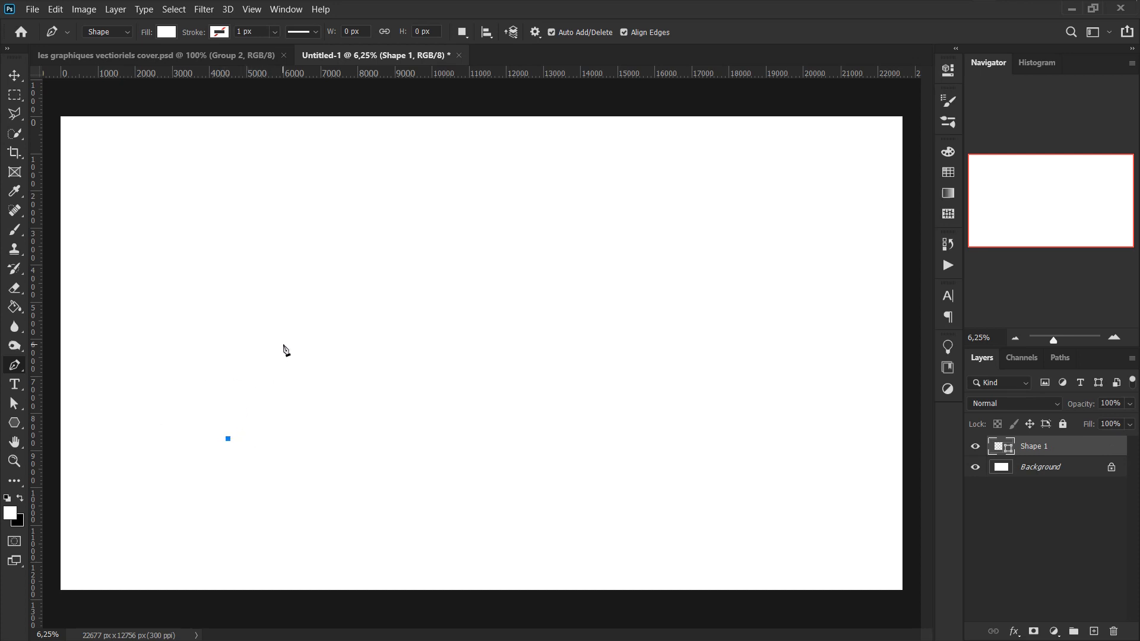
pyautogui.click(309, 295)
pyautogui.click(325, 297)
pyautogui.click(396, 206)
pyautogui.click(409, 211)
pyautogui.click(421, 207)
pyautogui.click(536, 420)
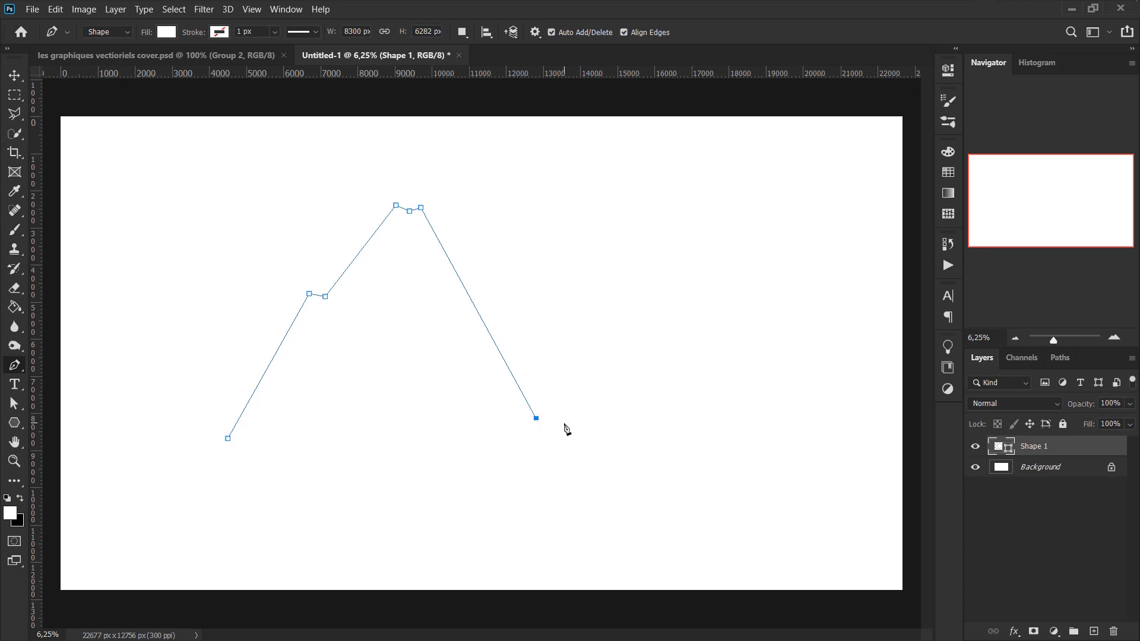
pyautogui.click(564, 423)
pyautogui.click(580, 443)
pyautogui.click(228, 439)
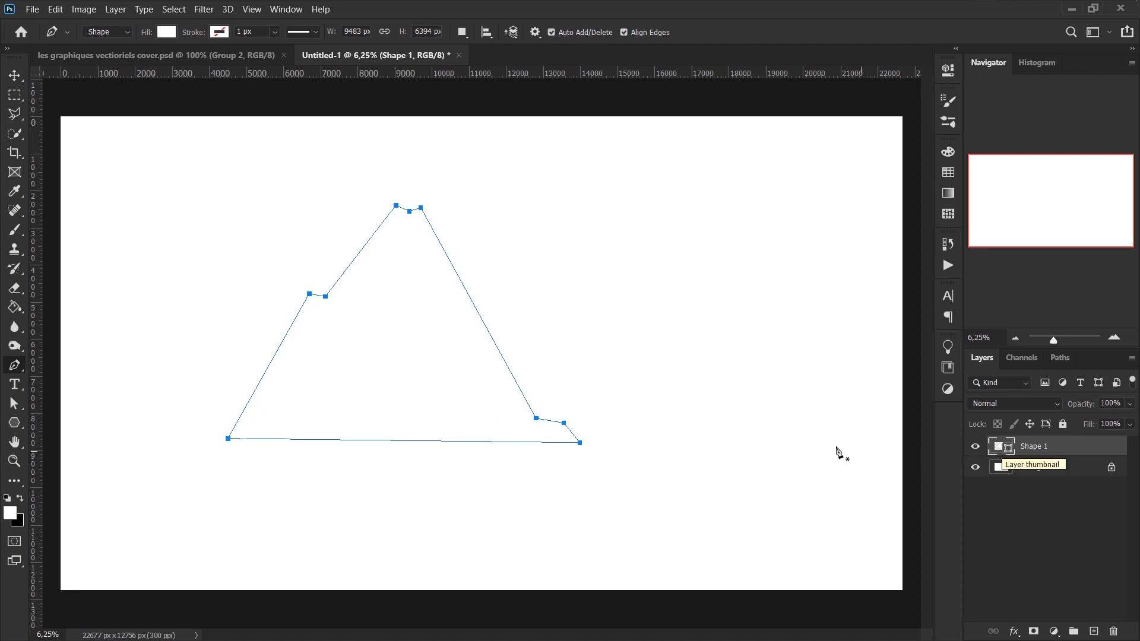
# Change the mountain shape's fill color to dark gray.
pyautogui.doubleClick(1002, 450)
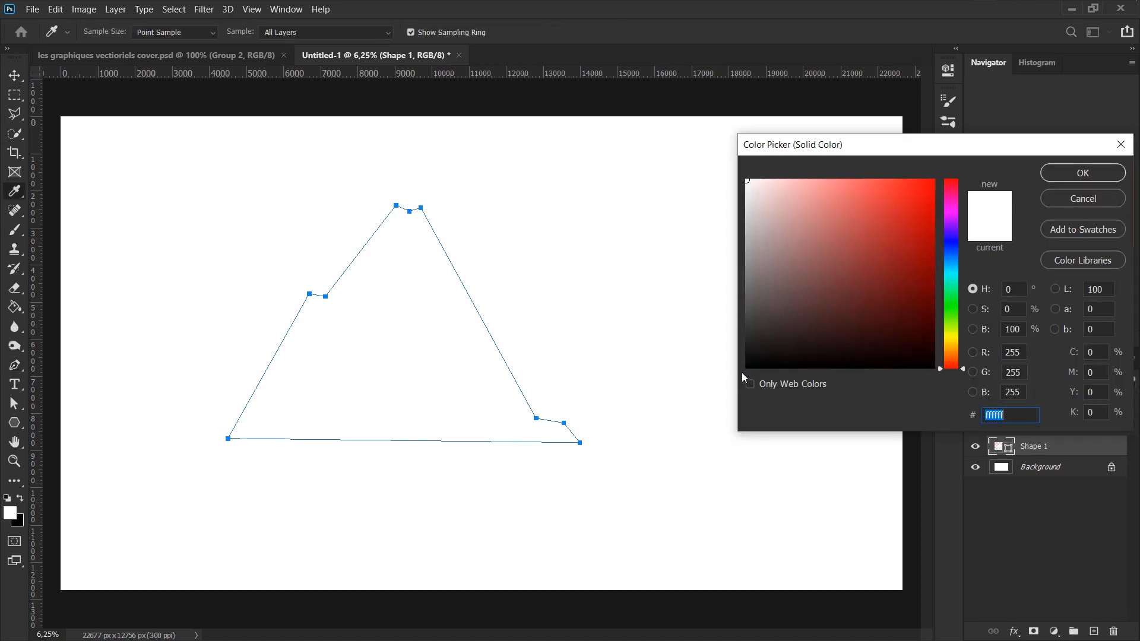
pyautogui.moveTo(754, 337); pyautogui.dragTo(753, 324)
pyautogui.click(1060, 174)
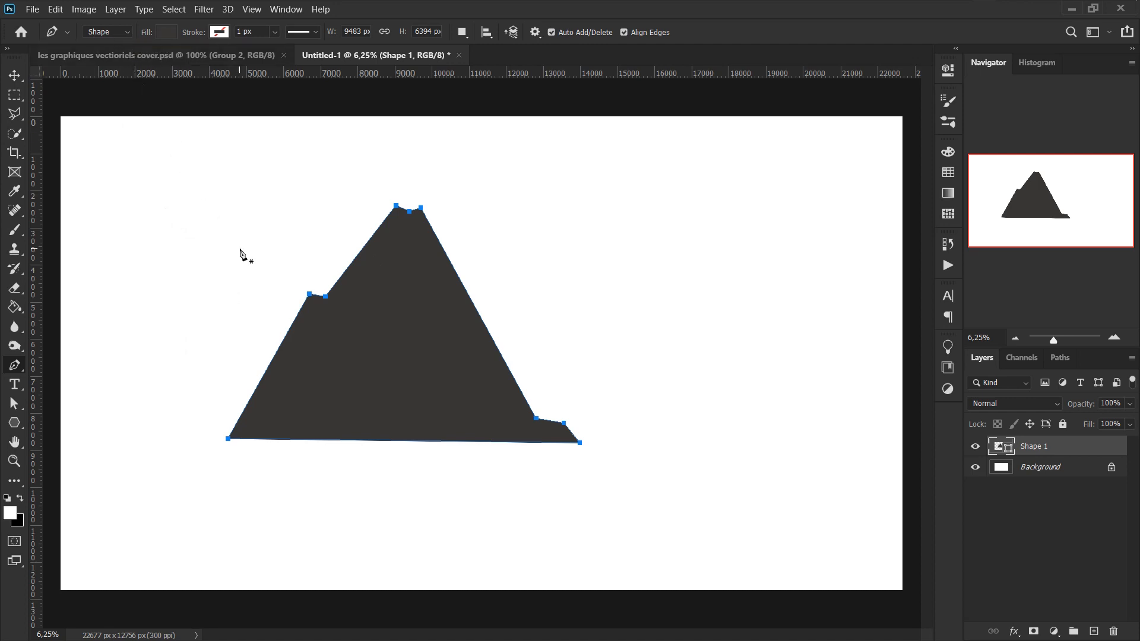
# Draw a closed angular shape beside the mountain peak, about 4334 px wide and 3149 px high.
pyautogui.click(684, 186)
pyautogui.click(766, 212)
pyautogui.click(728, 268)
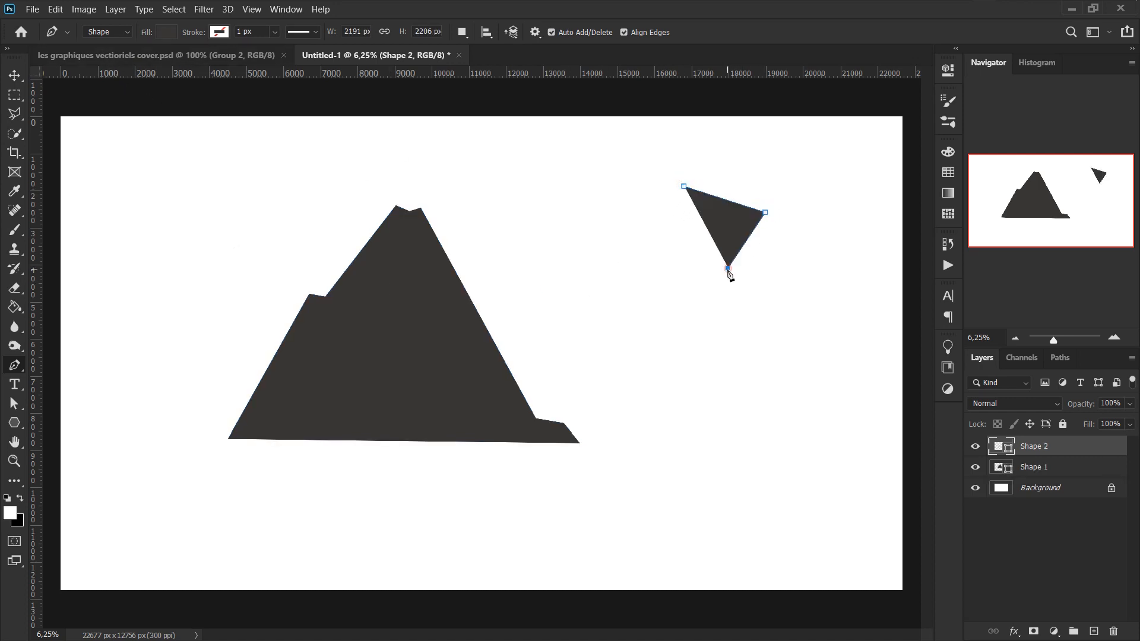
pyautogui.click(684, 282)
pyautogui.click(711, 242)
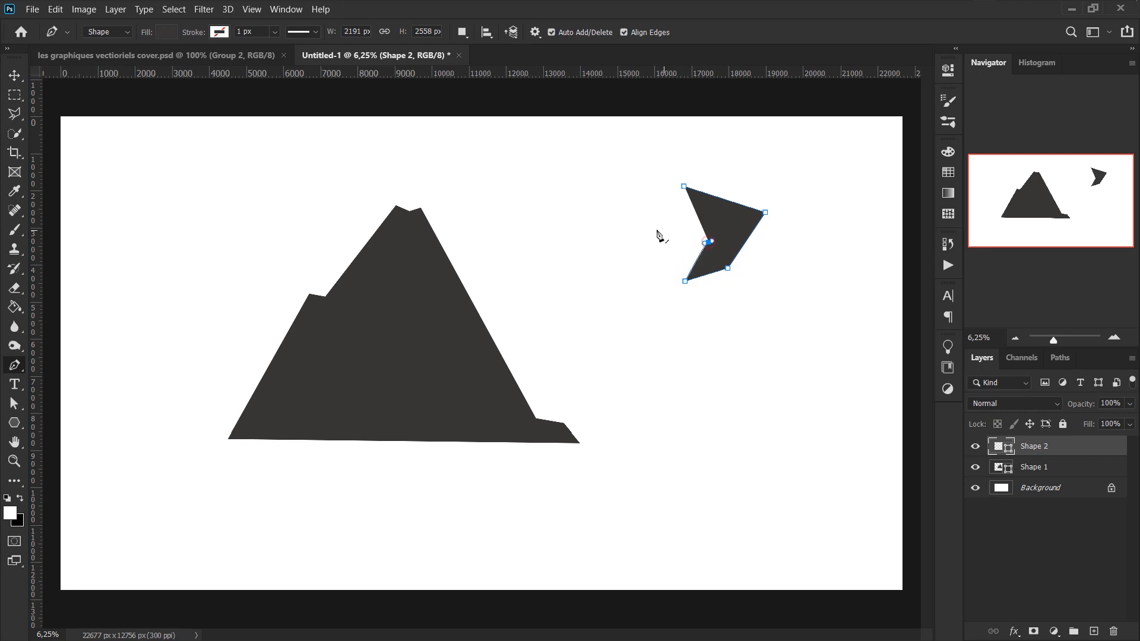
pyautogui.click(636, 226)
pyautogui.click(604, 166)
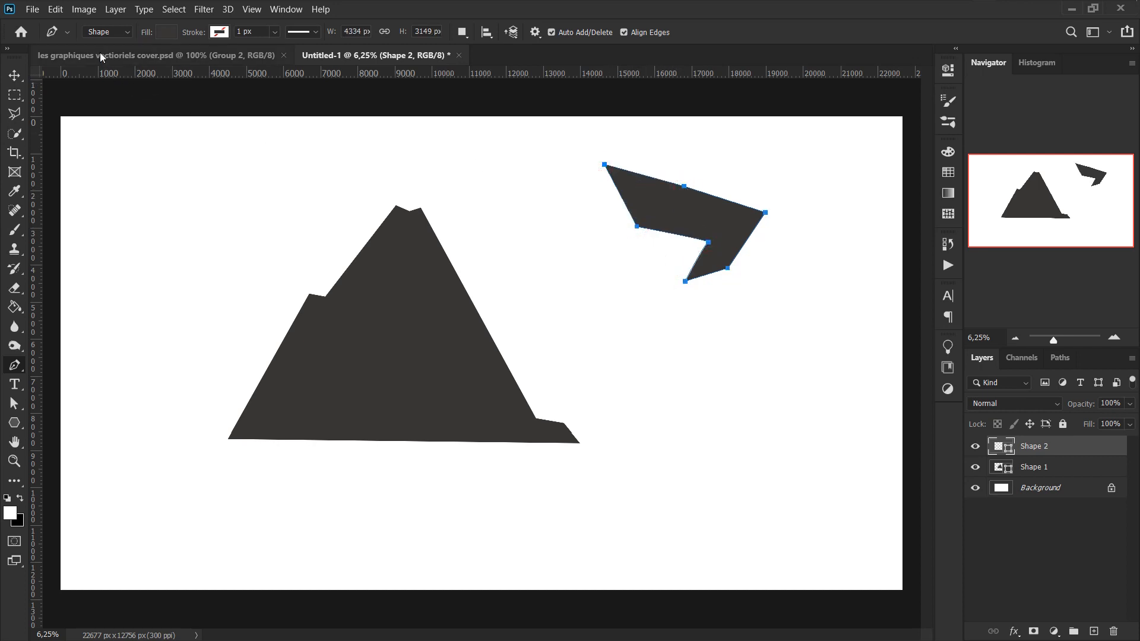
# Switch the Pen tool to Path mode and draw a closed zigzag path below the angular shape.
pyautogui.click(126, 34)
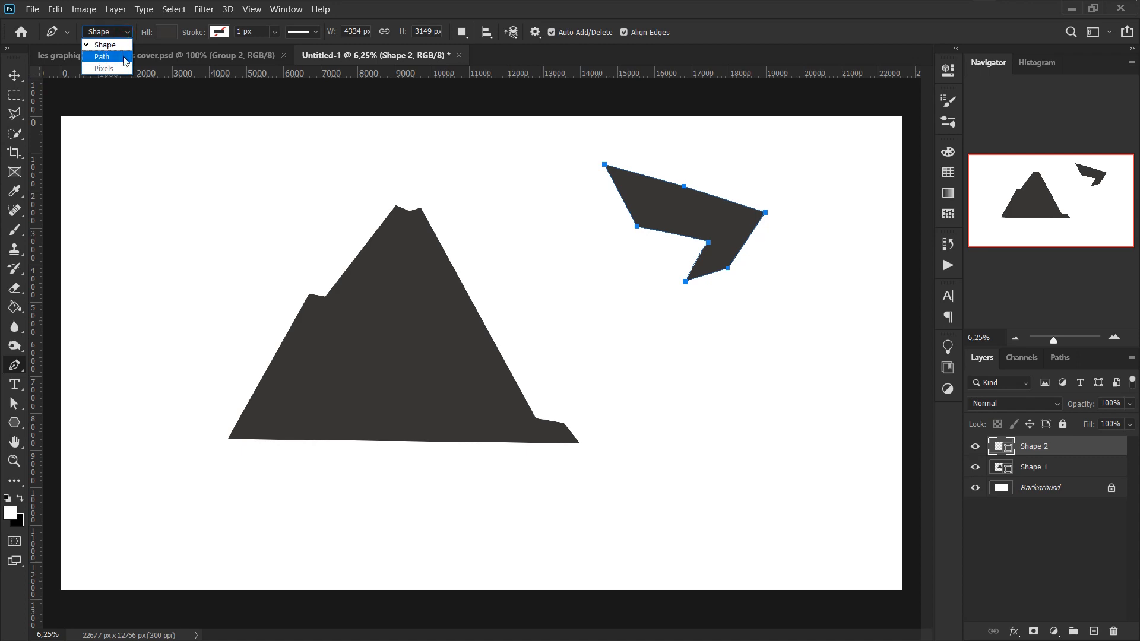
pyautogui.click(119, 56)
pyautogui.click(694, 327)
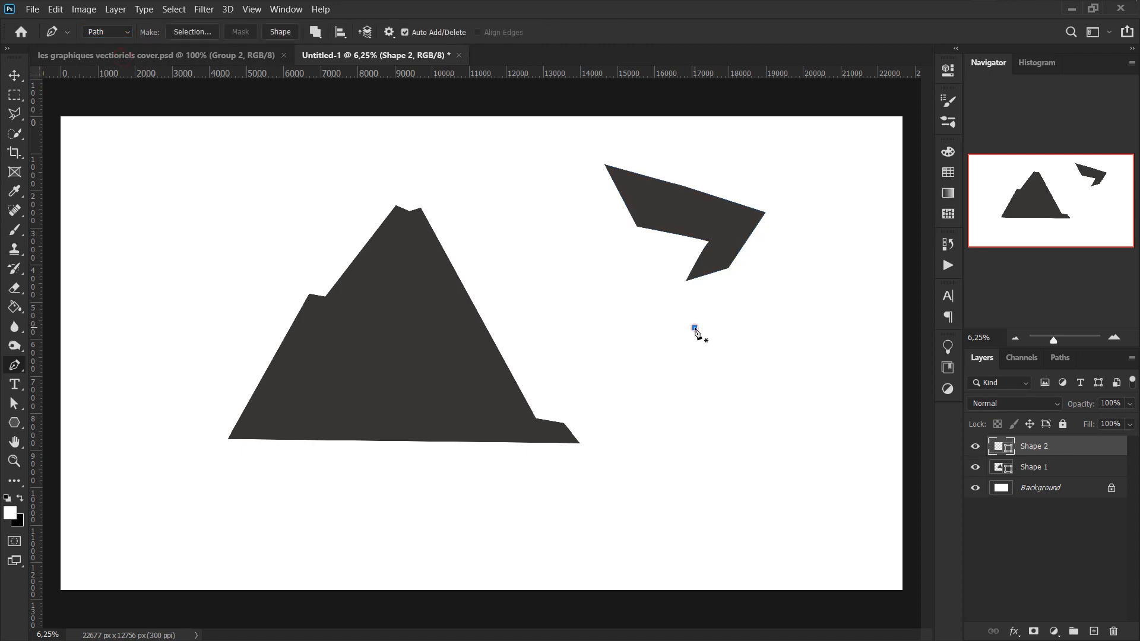
pyautogui.click(785, 319)
pyautogui.click(818, 374)
pyautogui.click(814, 451)
pyautogui.click(744, 445)
pyautogui.click(776, 414)
pyautogui.click(725, 396)
pyautogui.click(787, 356)
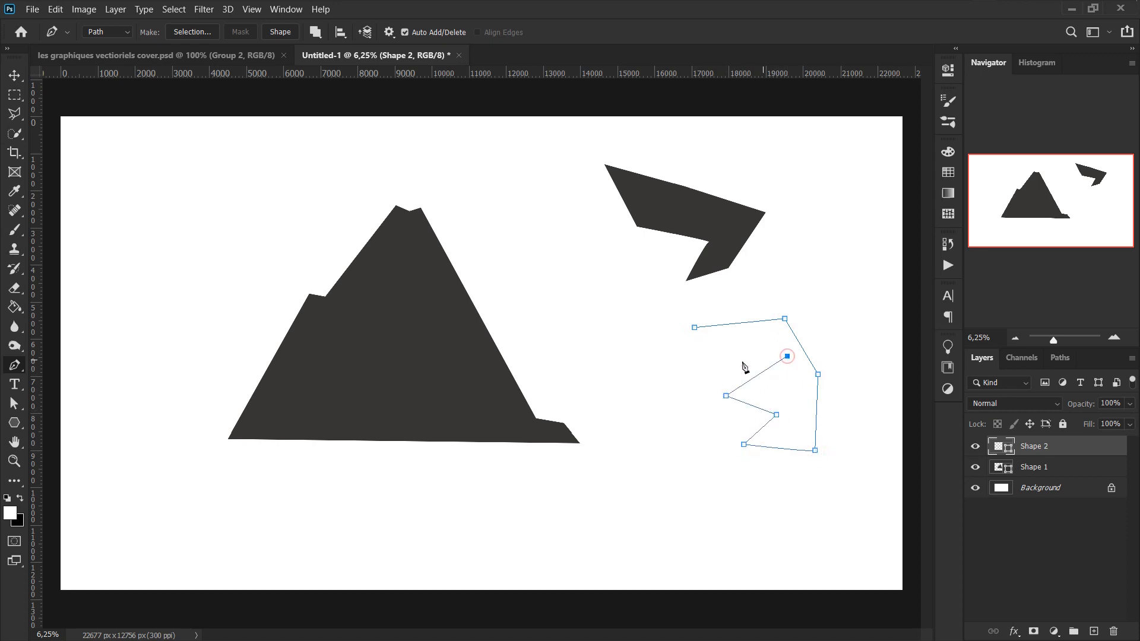
pyautogui.click(696, 369)
pyautogui.click(750, 339)
pyautogui.click(695, 328)
# Undo the trial zigzag path and delete the angular shape's layer.
pyautogui.hotkey('ctrl', 'z')
pyautogui.hotkey('ctrl', 'z')
pyautogui.hotkey('ctrl', 'z')
pyautogui.hotkey('ctrl', 'z')
pyautogui.hotkey('ctrl', 'z')
pyautogui.hotkey('ctrl', 'z')
pyautogui.hotkey('ctrl', 'z')
pyautogui.hotkey('ctrl', 'z')
pyautogui.hotkey('ctrl', 'z')
pyautogui.moveTo(1009, 448)
pyautogui.mouseDown()
pyautogui.moveTo(1099, 629)
pyautogui.moveTo(1114, 631)
pyautogui.mouseUp()
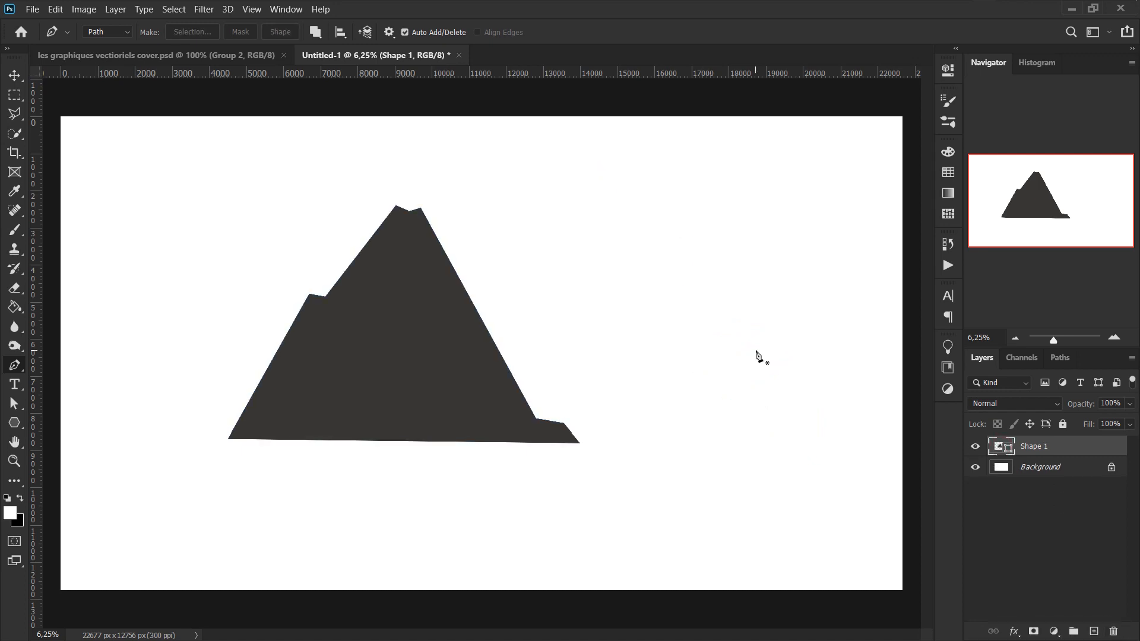
# Draw a closed jagged snowcap over the mountain's peak with the Pen tool in Shape mode, about 3886 px wide and 2877 px high.
pyautogui.click(126, 34)
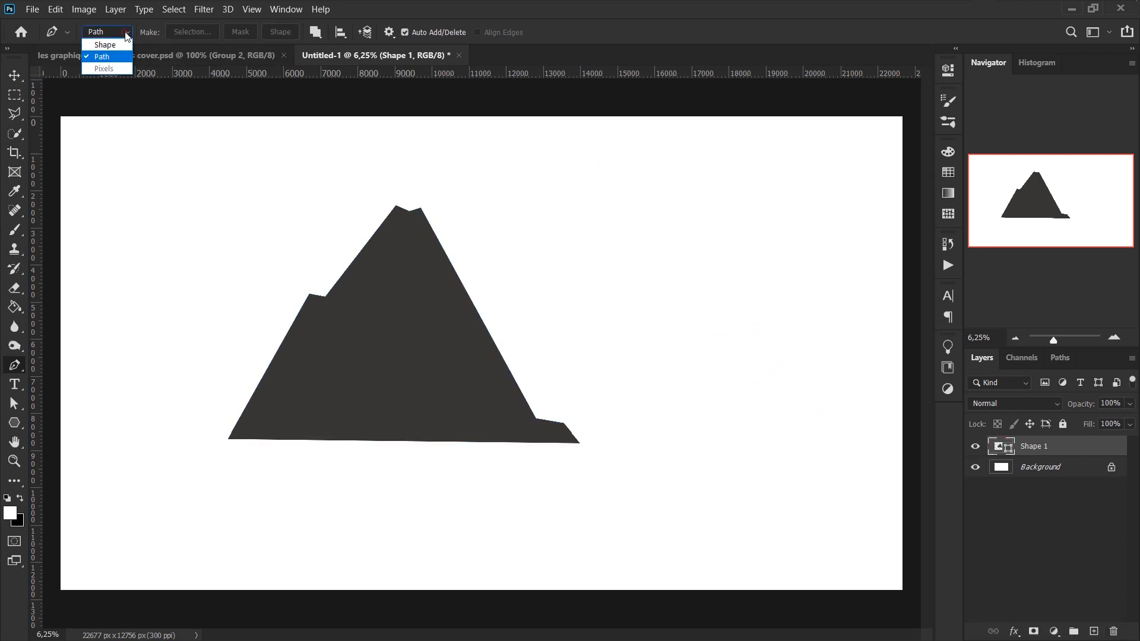
pyautogui.click(105, 45)
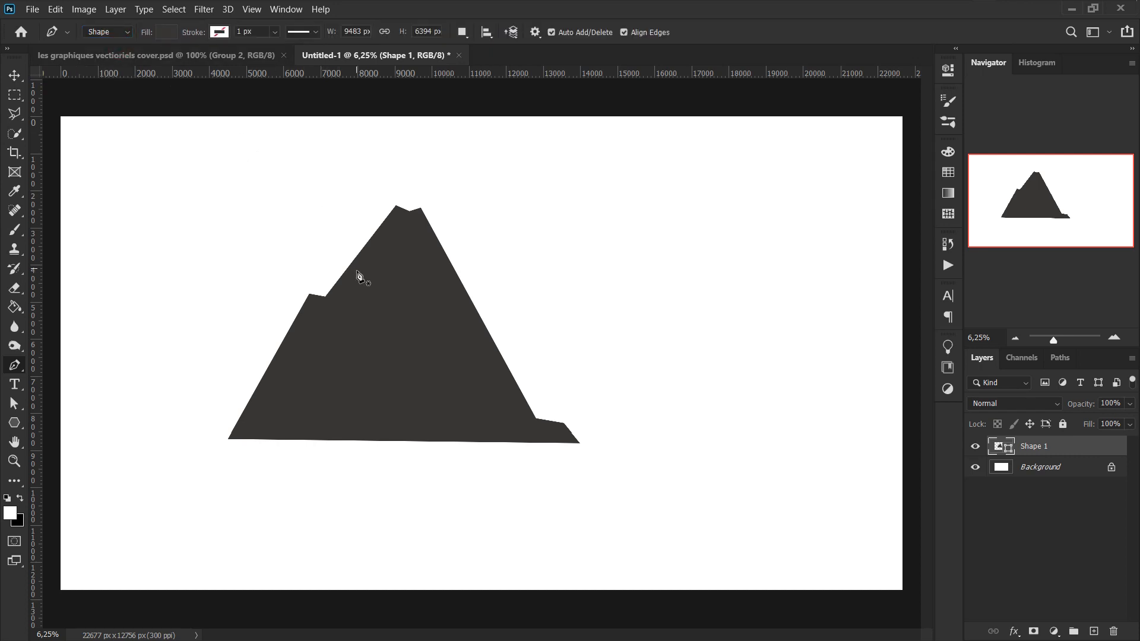
pyautogui.click(352, 261)
pyautogui.click(376, 295)
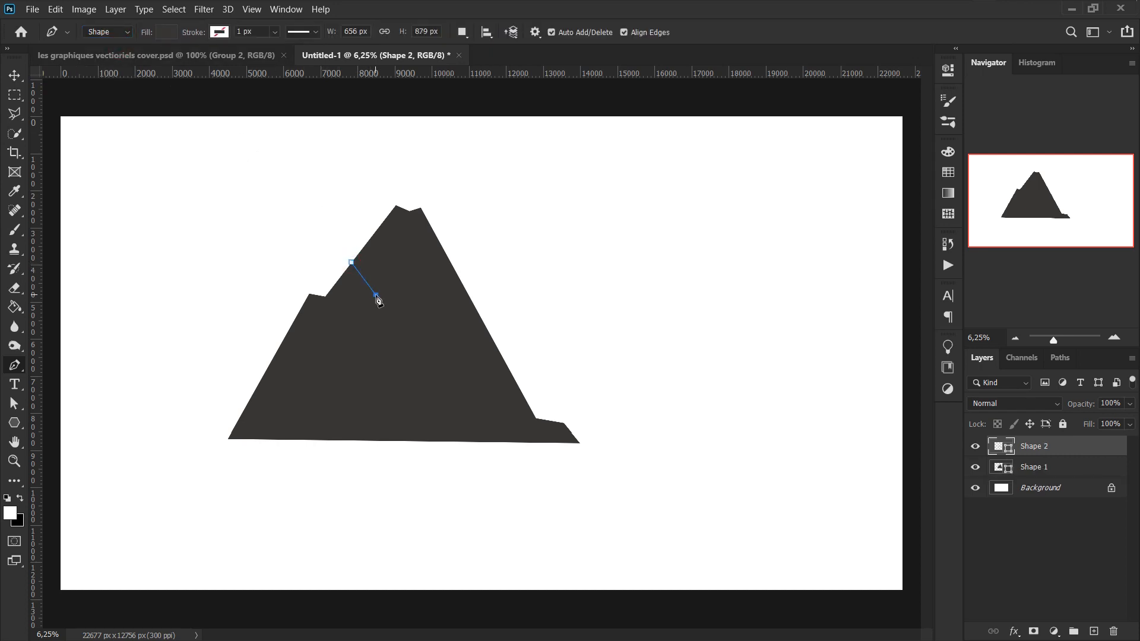
pyautogui.click(394, 269)
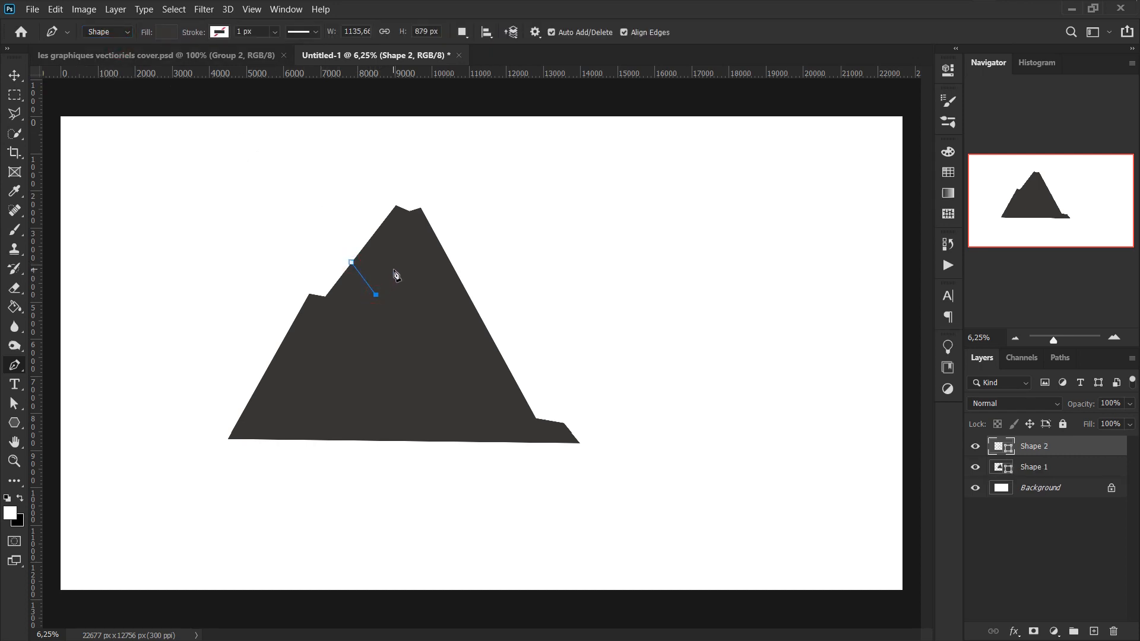
pyautogui.click(424, 310)
pyautogui.click(430, 258)
pyautogui.click(495, 286)
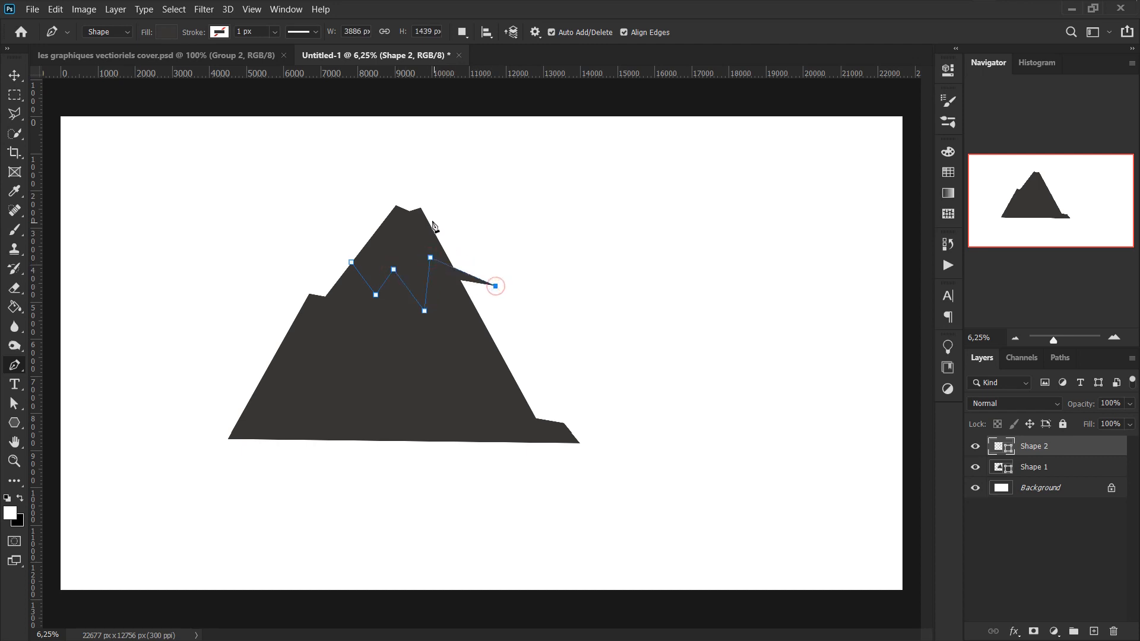
pyautogui.click(422, 208)
pyautogui.click(408, 211)
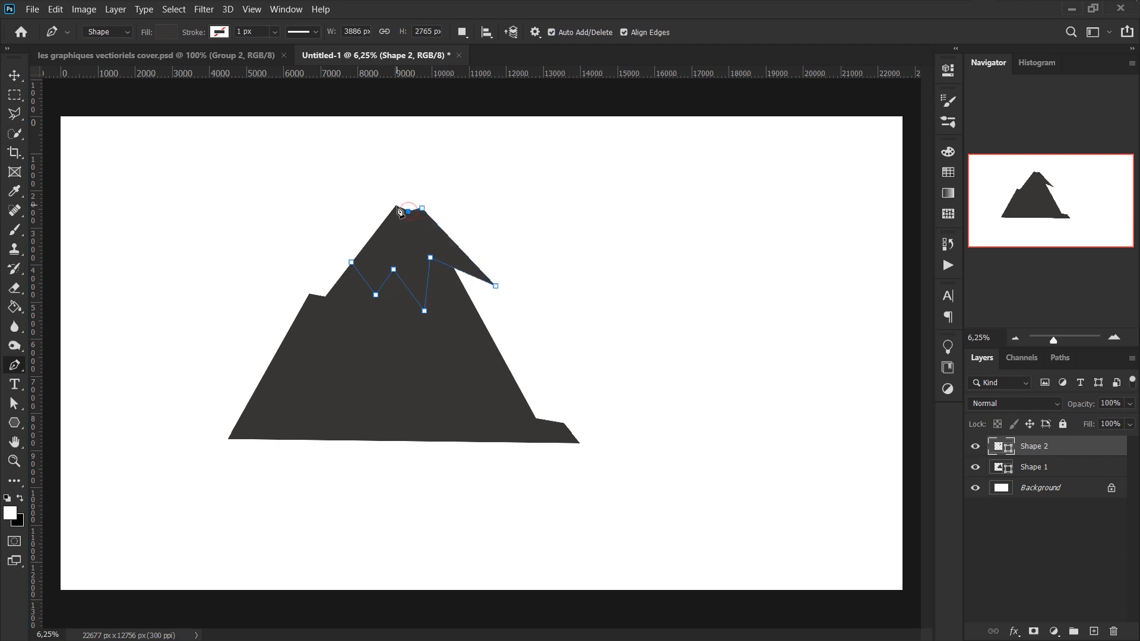
pyautogui.click(396, 204)
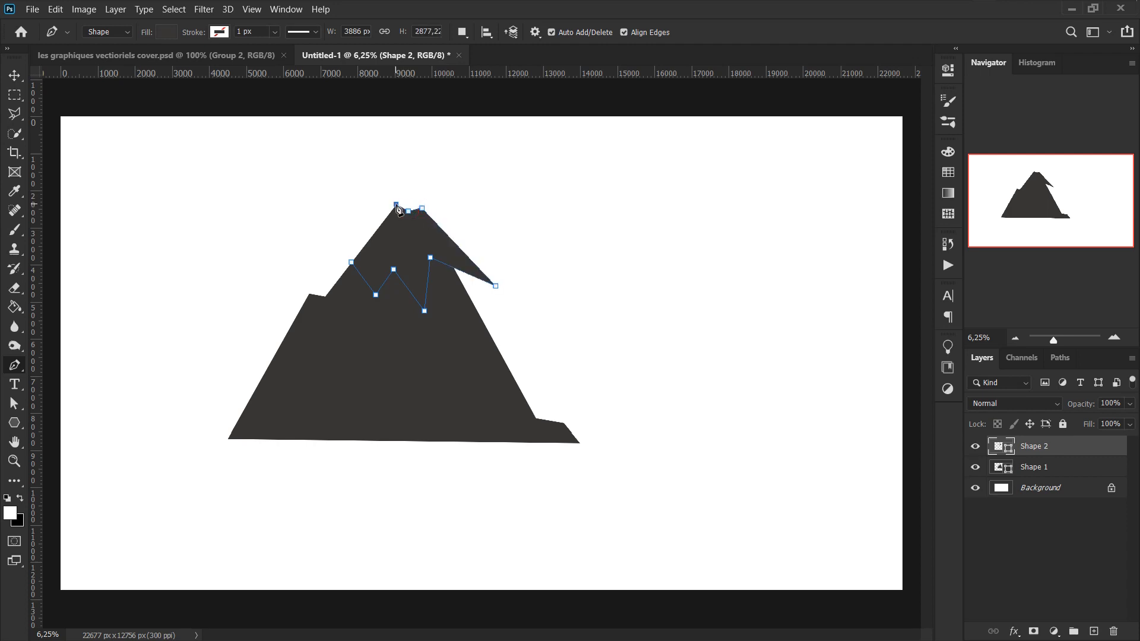
pyautogui.click(353, 264)
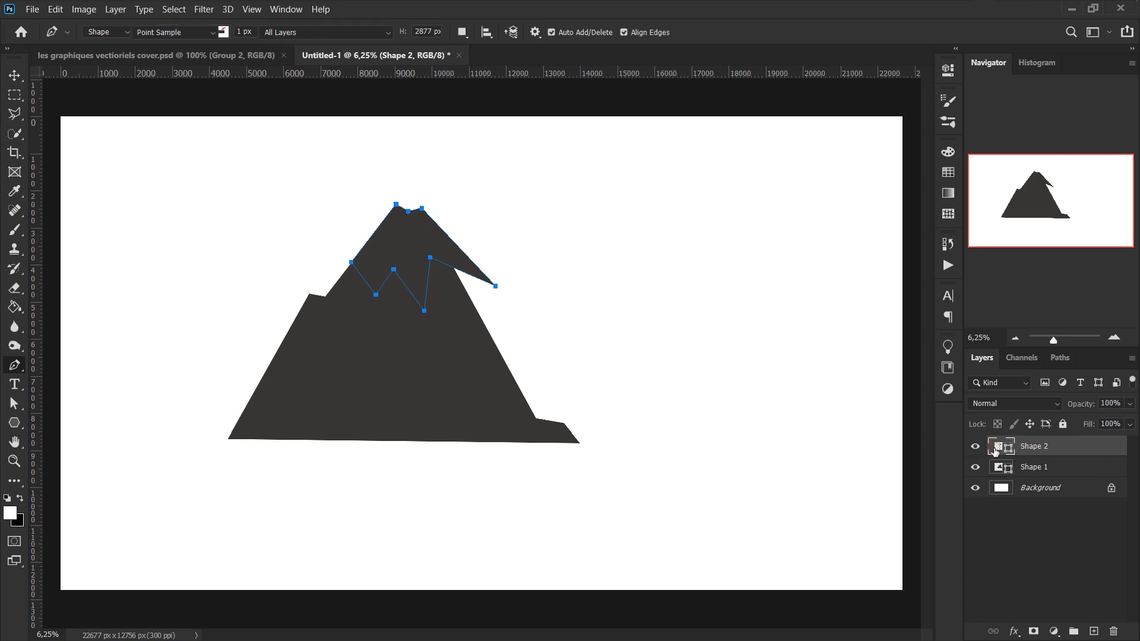
# Fill the snowcap shape with bright blue, #00d1fe.
pyautogui.doubleClick(995, 451)
pyautogui.click(956, 272)
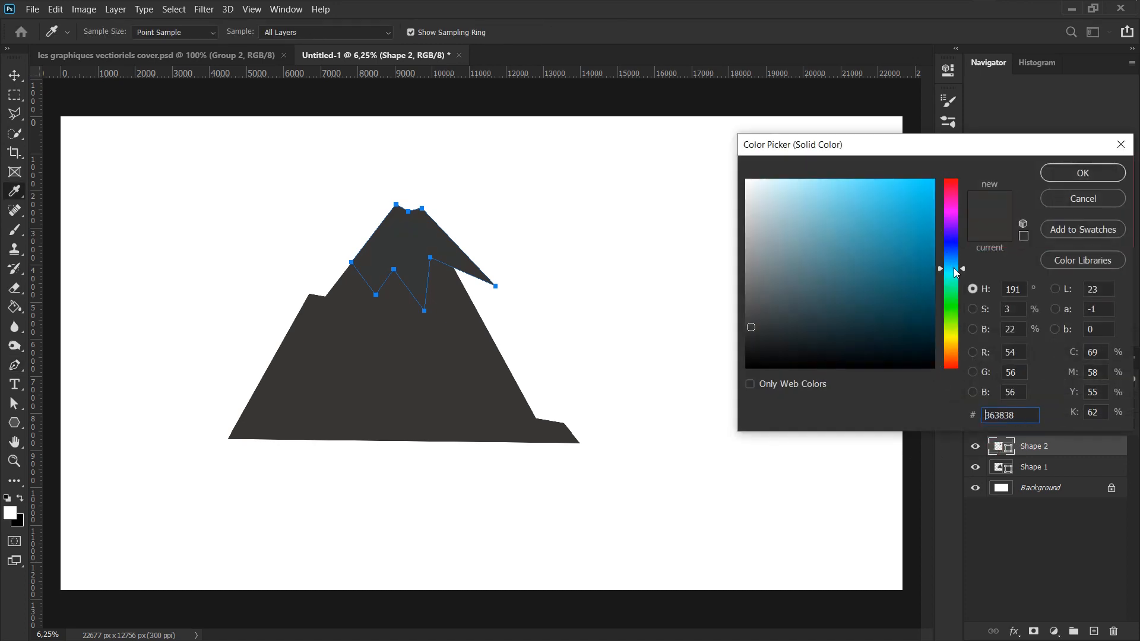
pyautogui.click(933, 181)
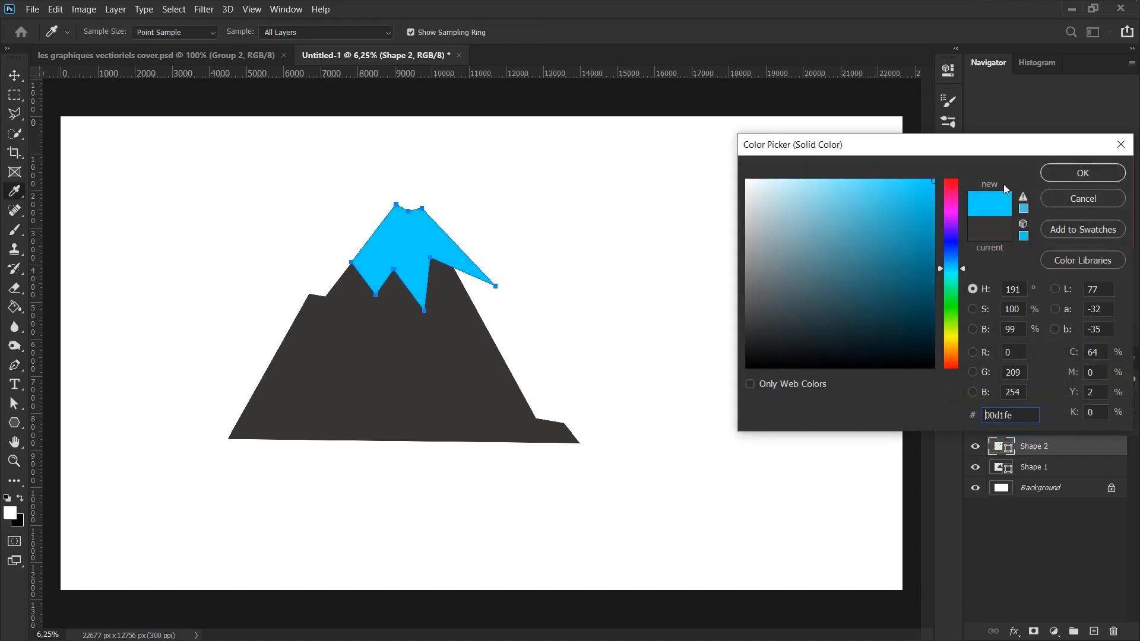
pyautogui.click(1076, 173)
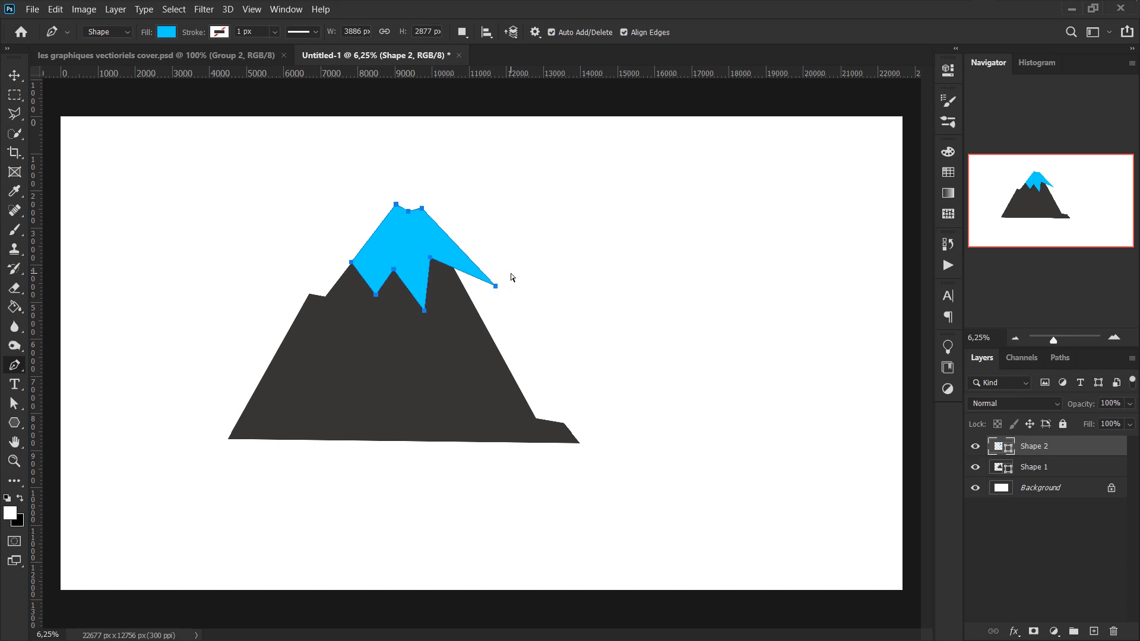
# Move the snowcap's protruding tip onto the mountain's right slope and lower the neighbouring inner anchor point.
pyautogui.moveTo(509, 270); pyautogui.dragTo(487, 308)
pyautogui.moveTo(496, 286); pyautogui.dragTo(469, 300)
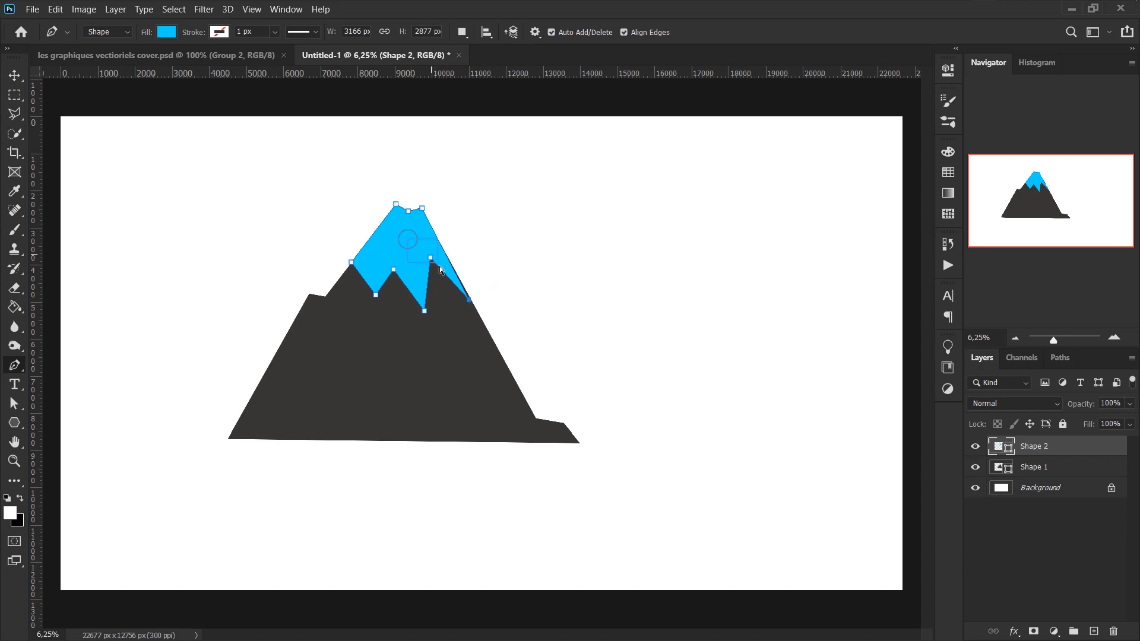
pyautogui.moveTo(430, 259); pyautogui.dragTo(457, 314)
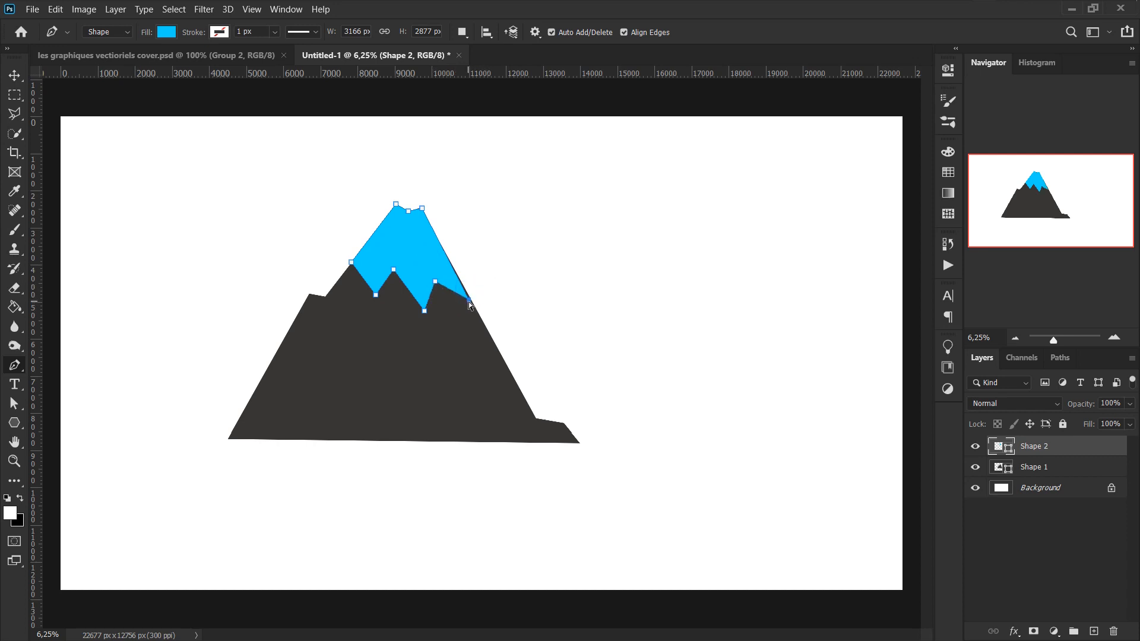
pyautogui.moveTo(469, 303); pyautogui.dragTo(472, 304)
# Raise the snowcap's remaining lower anchor points to shorten its jagged edge, leaving a shape about 3262 px wide and 2606 px high.
pyautogui.moveTo(384, 260); pyautogui.dragTo(421, 292)
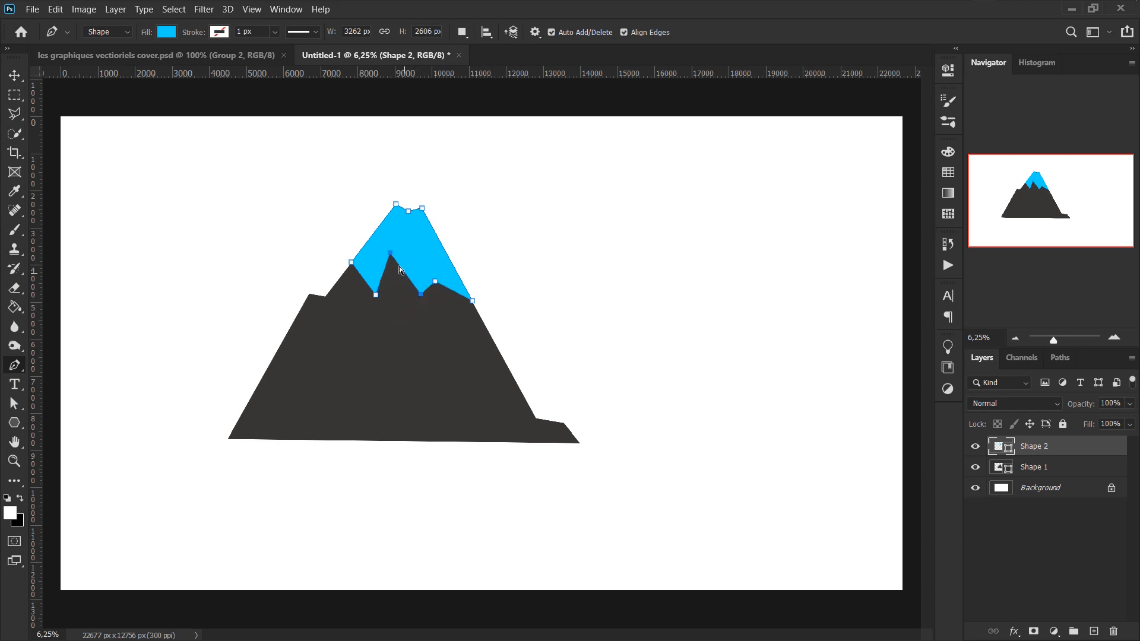
pyautogui.click(377, 243)
pyautogui.moveTo(407, 312); pyautogui.dragTo(367, 273)
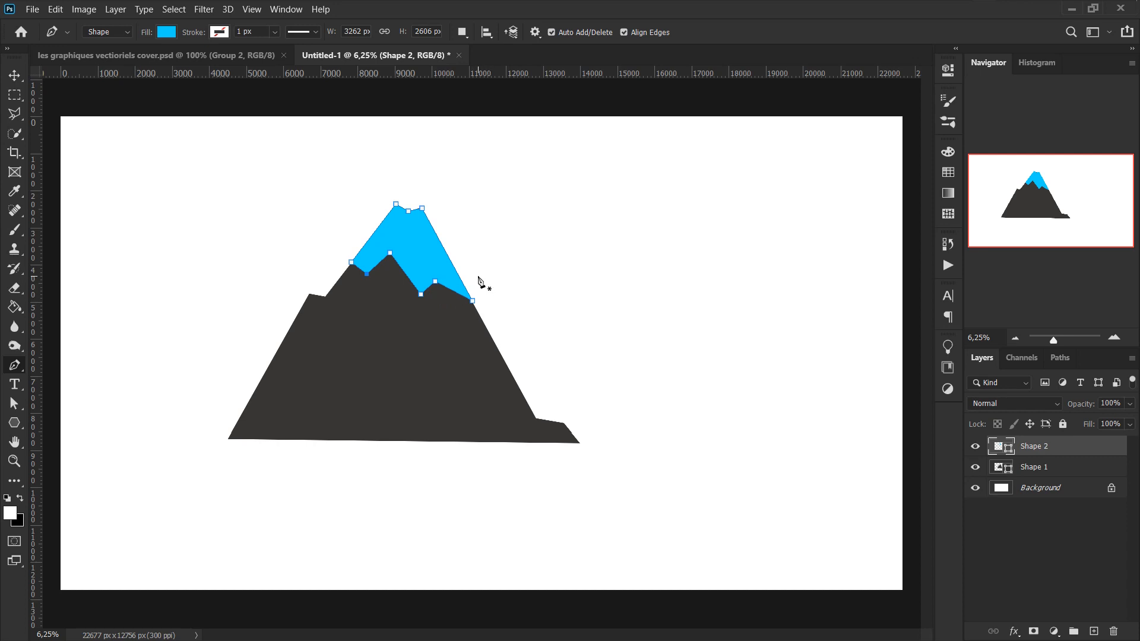
pyautogui.press('a')
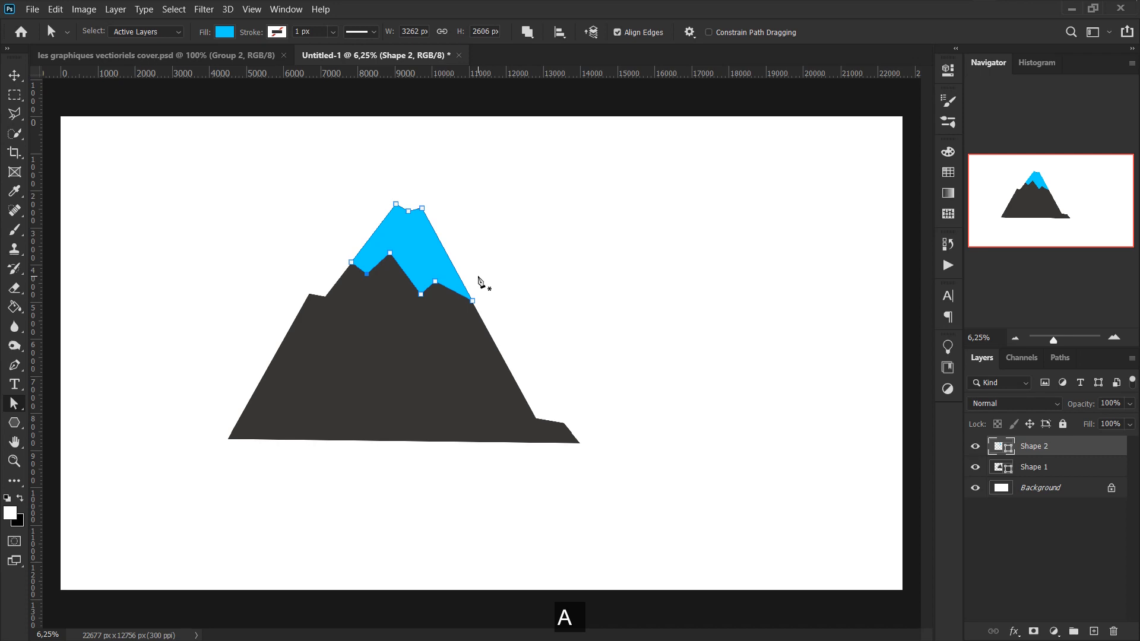
pyautogui.click(15, 404)
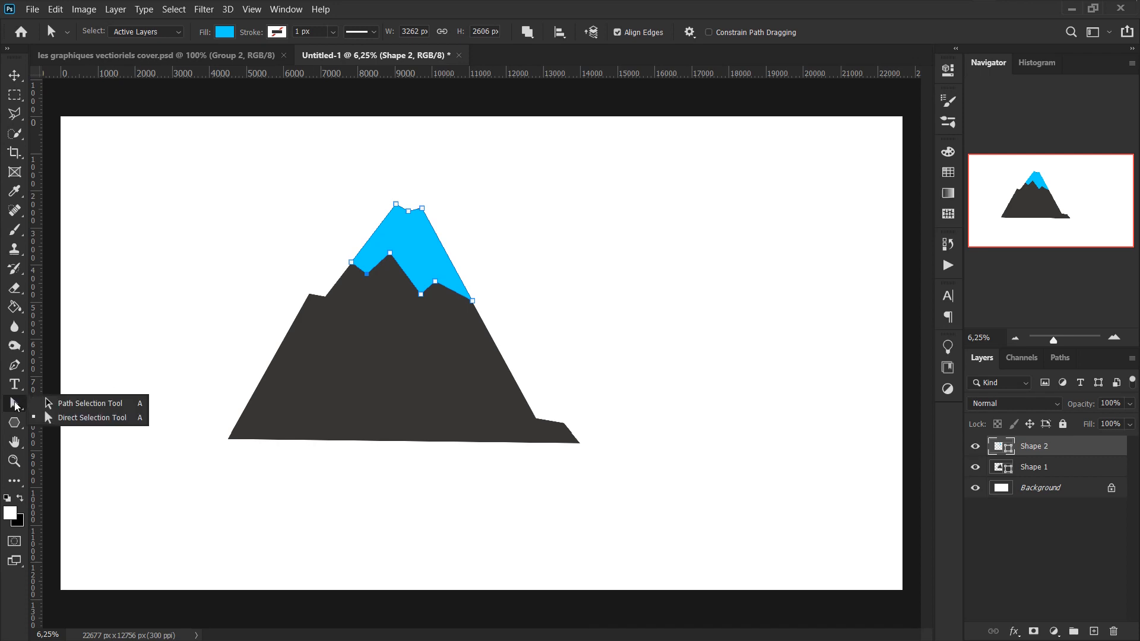
pyautogui.click(74, 404)
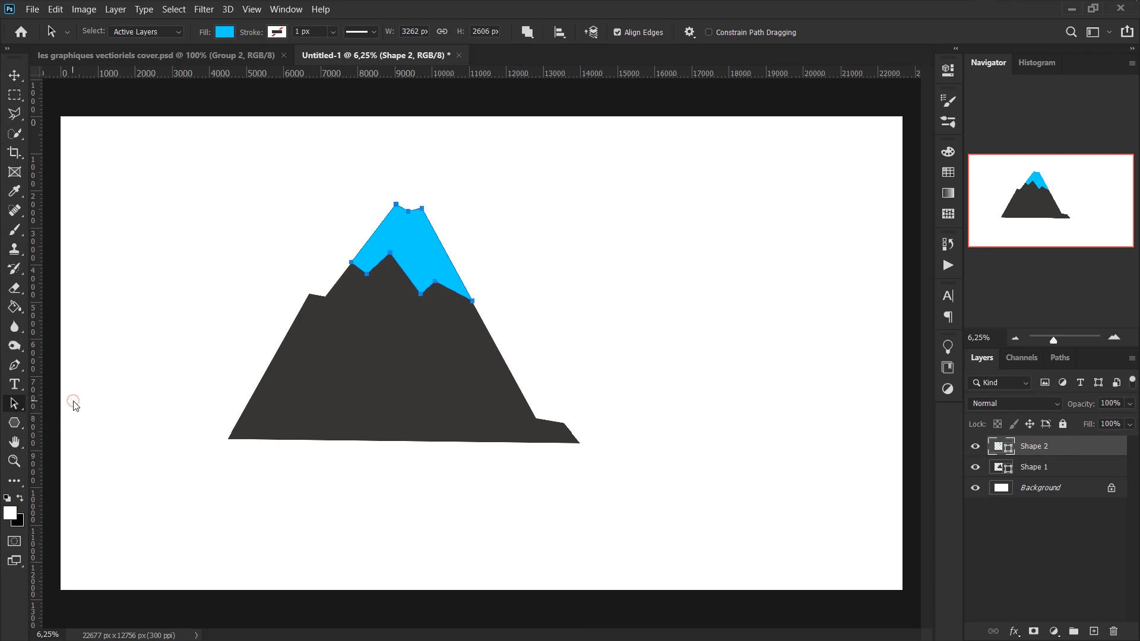
pyautogui.click(479, 271)
pyautogui.click(15, 365)
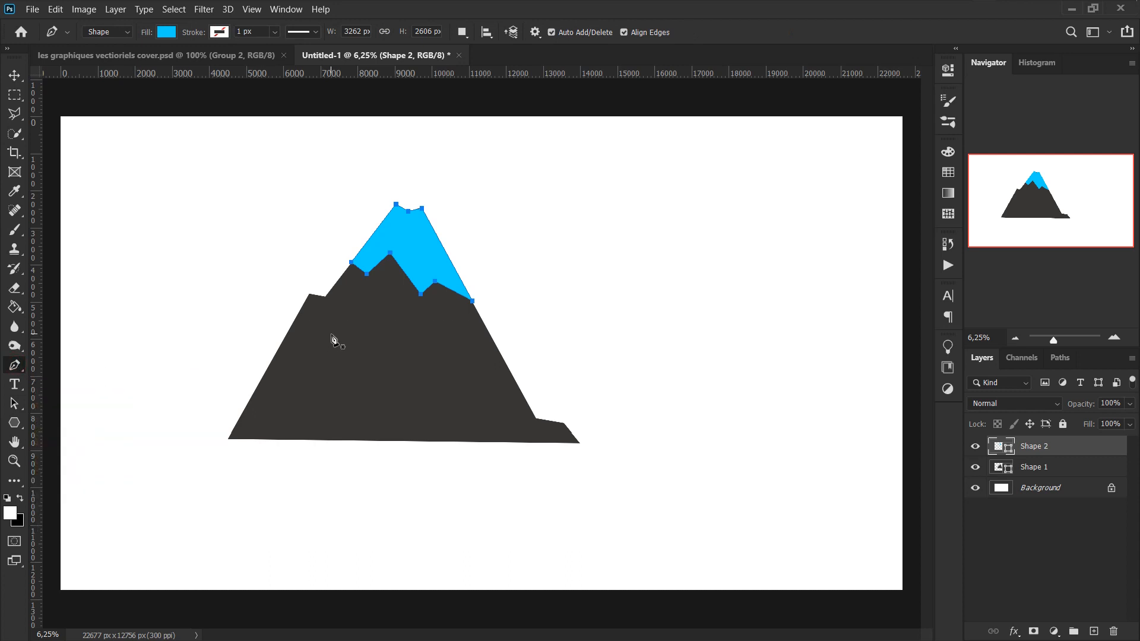
pyautogui.click(10, 407)
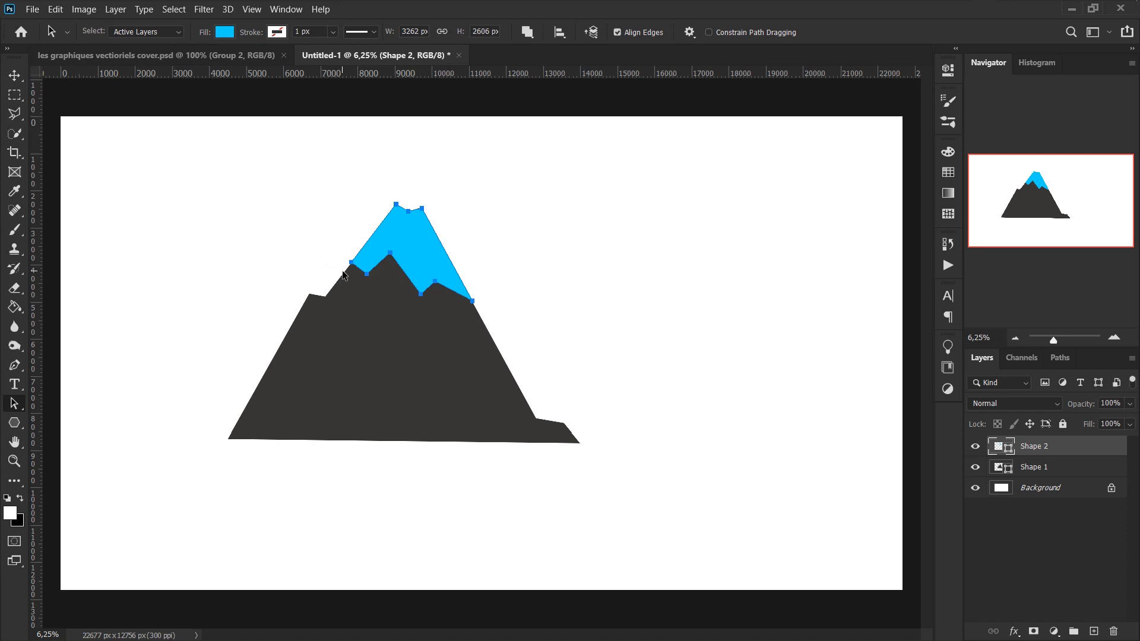
# Group the mountain layer Shape 1 and the snowcap layer Shape 2 together.
pyautogui.click(1081, 462)
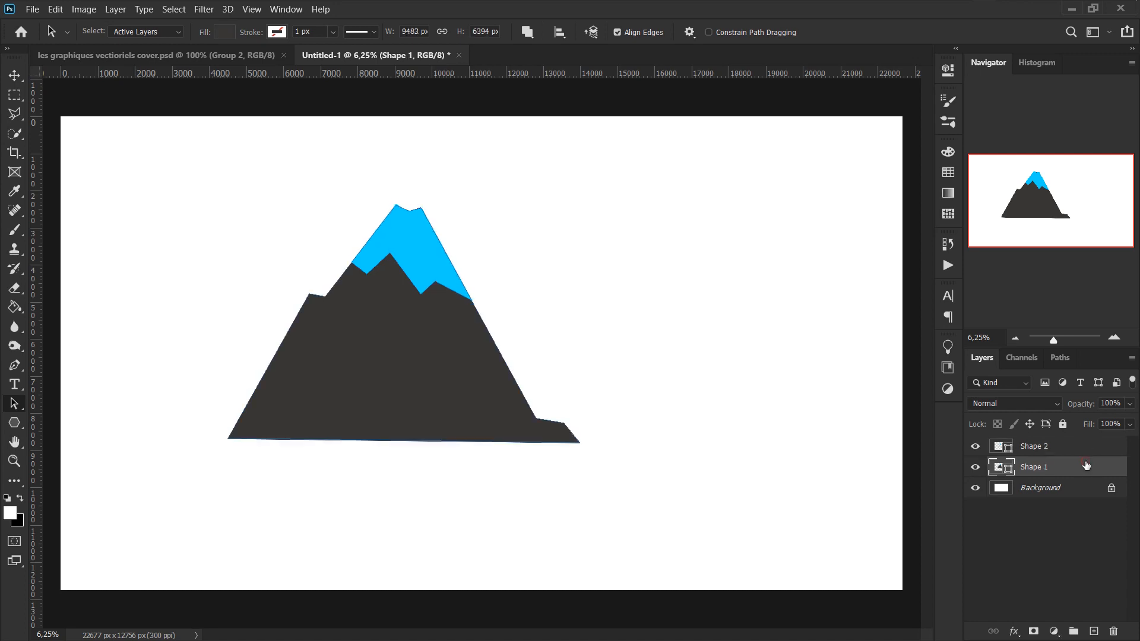
pyautogui.keyDown('ctrl'); pyautogui.click(1057, 446); pyautogui.keyUp('ctrl')
pyautogui.hotkey('ctrl', 'g')
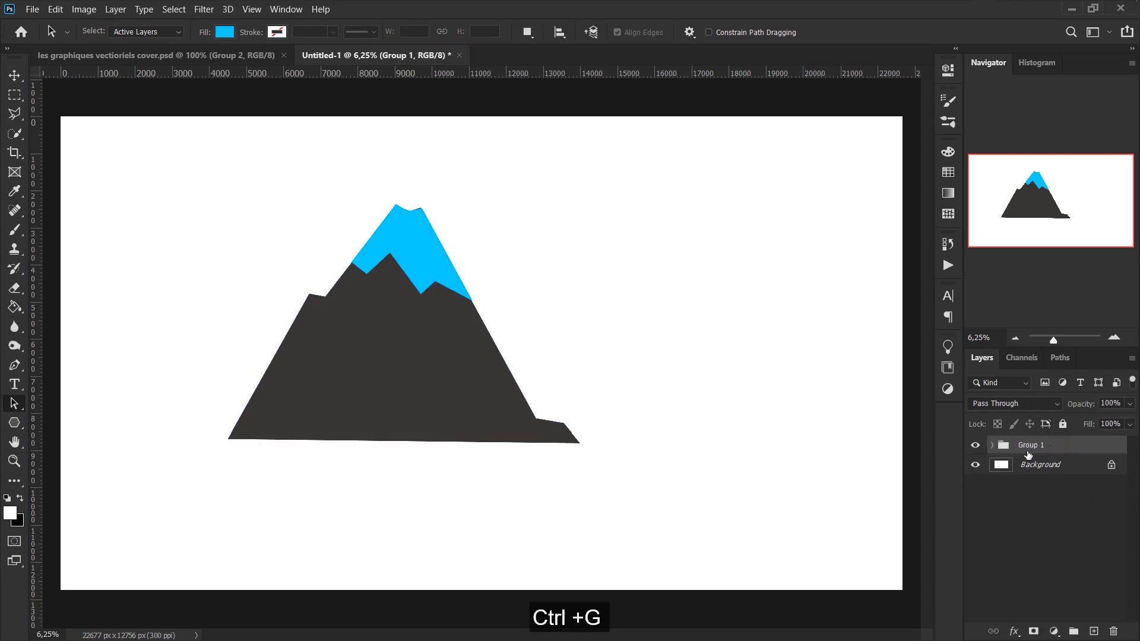
# Scale the mountain group proportionally to about 54.19% and place it in the upper-right corner of the canvas.
pyautogui.press('v')
pyautogui.moveTo(437, 368); pyautogui.dragTo(708, 356)
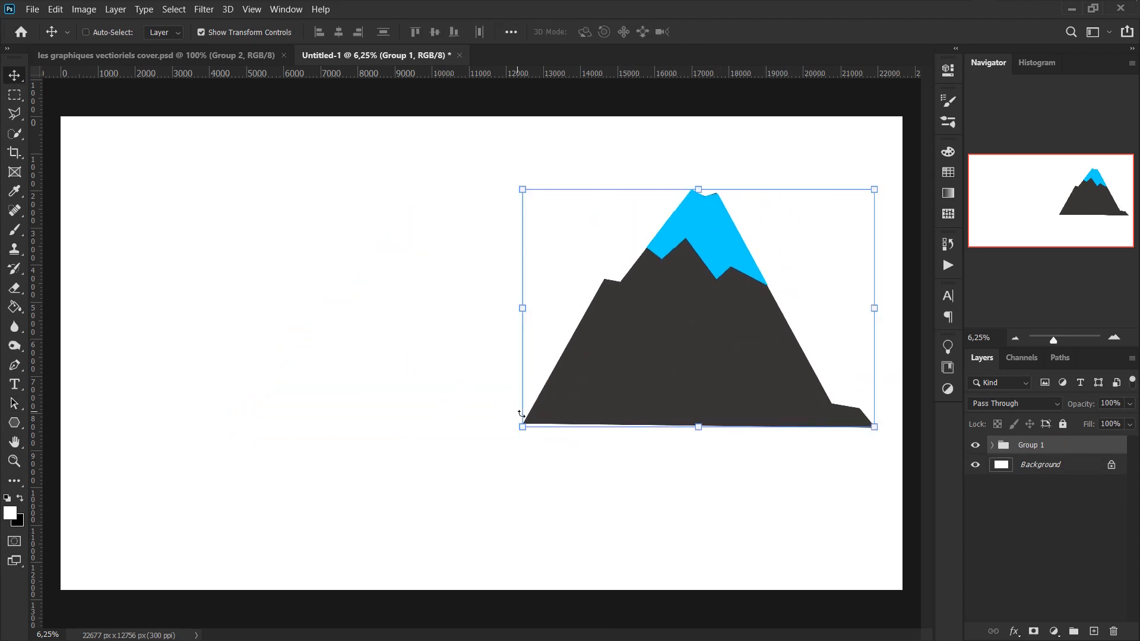
pyautogui.moveTo(521, 414); pyautogui.dragTo(684, 318)
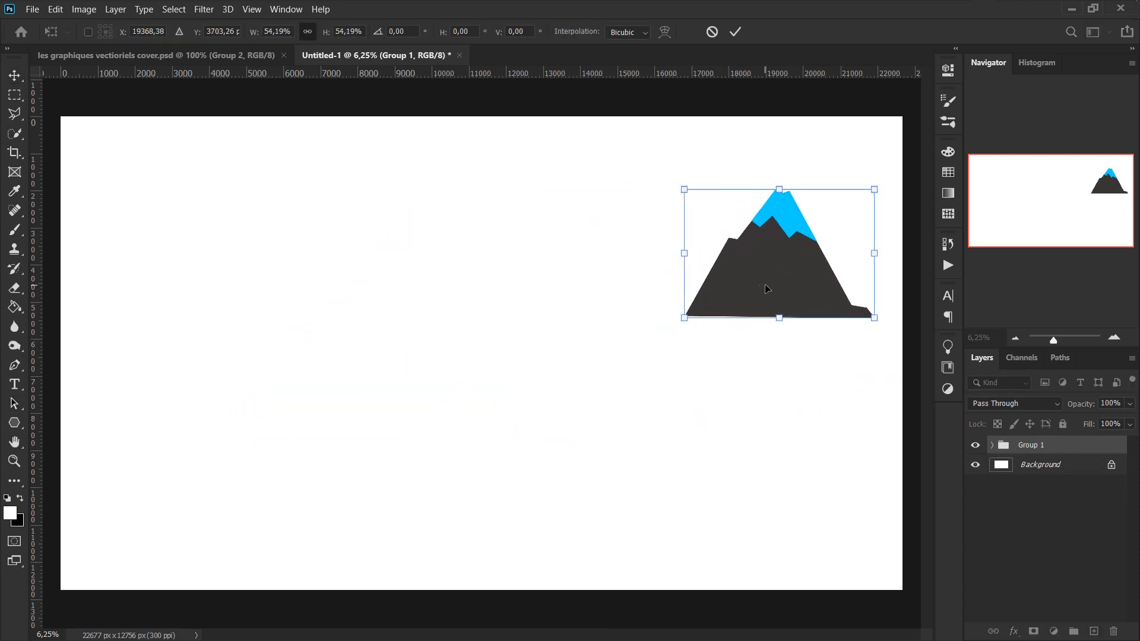
pyautogui.moveTo(766, 289); pyautogui.dragTo(799, 230)
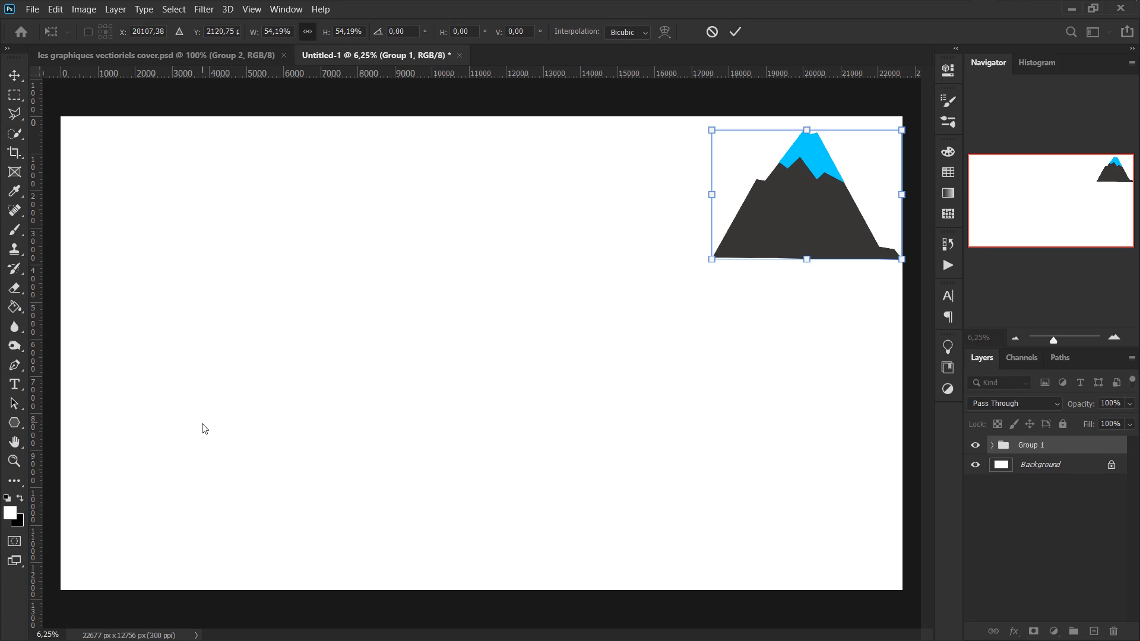
pyautogui.press('Return')
# Start a flame outline with the Pen tool in Shape mode, curving its left edge up to a small tip, about 2239 px wide and 5675 px high.
pyautogui.press('p')
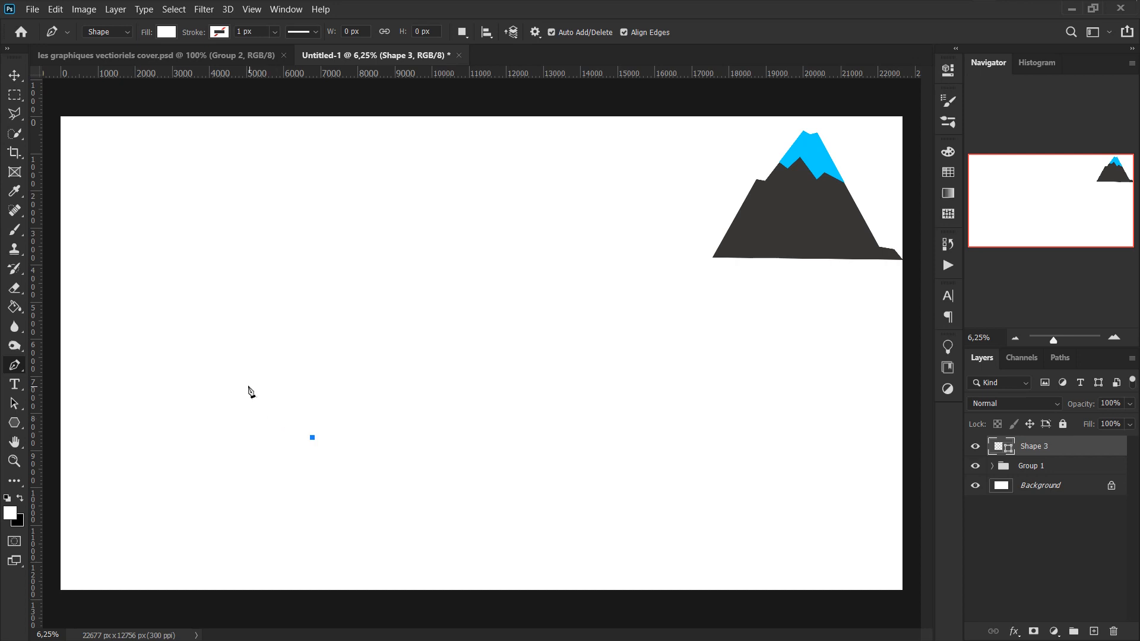
pyautogui.click(229, 360)
pyautogui.moveTo(230, 359); pyautogui.dragTo(227, 306)
pyautogui.click(282, 425)
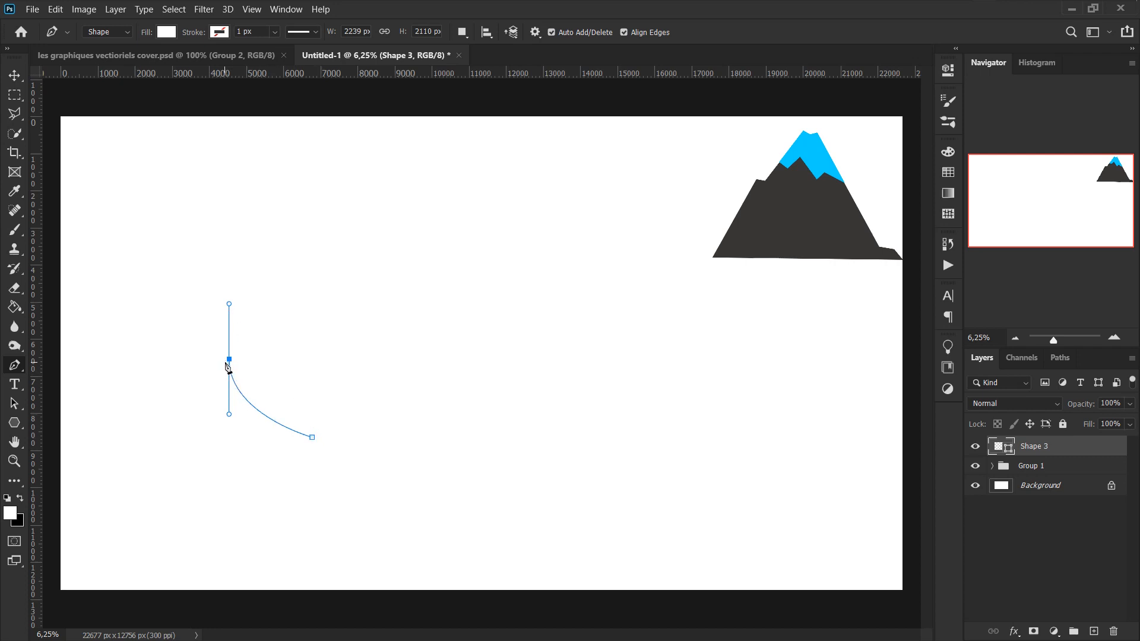
pyautogui.hotkey('ctrl', 'z')
pyautogui.click(271, 281)
pyautogui.moveTo(272, 283); pyautogui.dragTo(269, 236)
pyautogui.moveTo(270, 236); pyautogui.dragTo(270, 226)
pyautogui.moveTo(270, 225); pyautogui.dragTo(282, 234)
pyautogui.moveTo(280, 230); pyautogui.dragTo(280, 230)
pyautogui.click(244, 227)
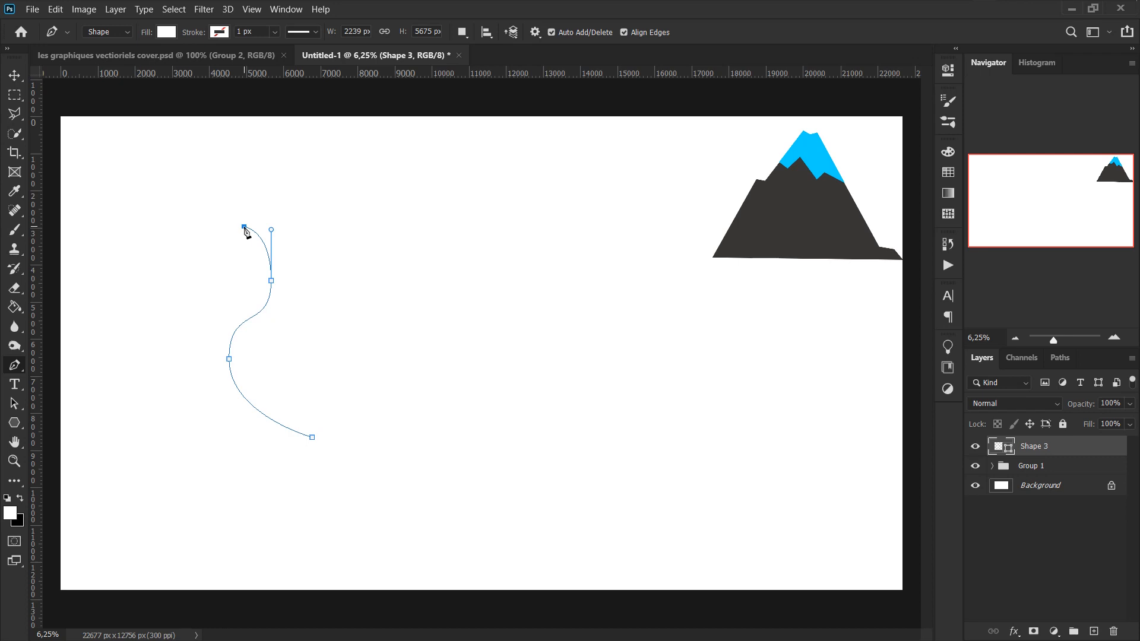
# Continue the flame outline down the left tongue's inner side, through a rounded gap and up to the base of the central tongue.
pyautogui.moveTo(244, 227); pyautogui.dragTo(359, 241)
pyautogui.moveTo(359, 242); pyautogui.dragTo(358, 264)
pyautogui.click(278, 342)
pyautogui.click(244, 227)
pyautogui.moveTo(278, 342); pyautogui.dragTo(283, 380)
pyautogui.click(333, 336)
pyautogui.moveTo(334, 336); pyautogui.dragTo(333, 308)
pyautogui.click(316, 254)
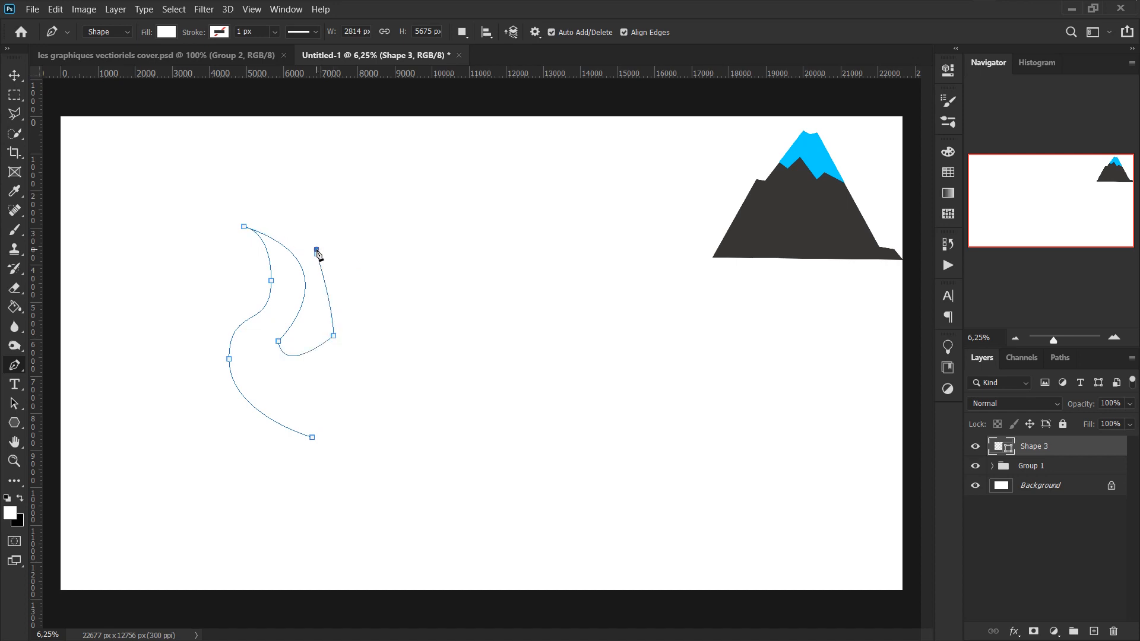
# Curve the flame outline over the tall central tip, down into a deep notch and up to a second pointed tip.
pyautogui.moveTo(316, 249); pyautogui.dragTo(291, 163)
pyautogui.click(383, 130)
pyautogui.moveTo(383, 130); pyautogui.dragTo(321, 204)
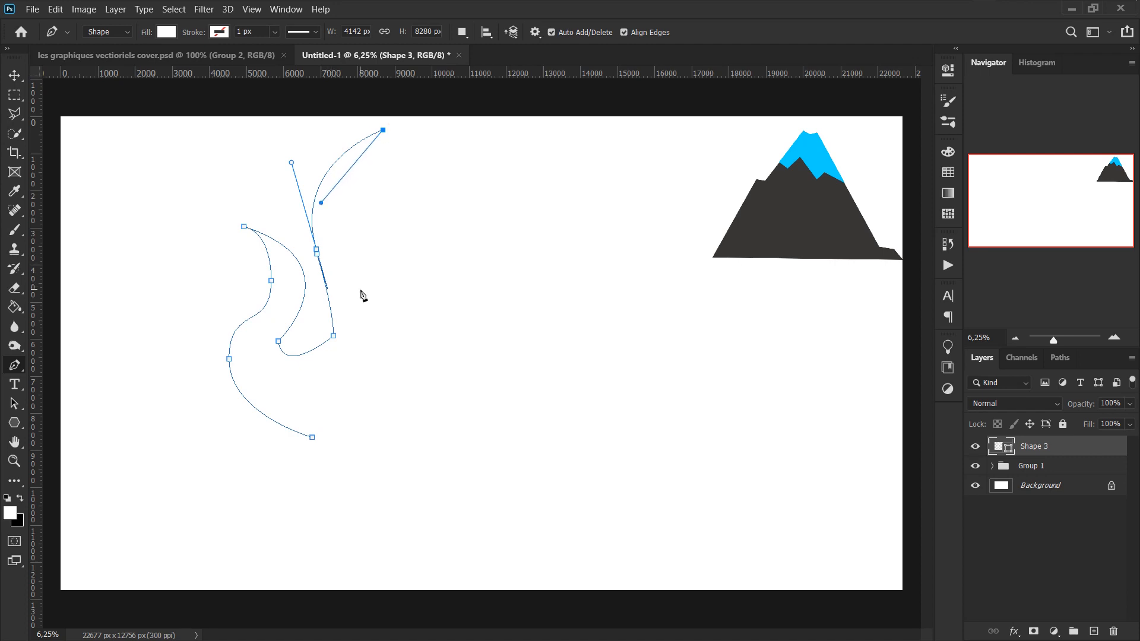
pyautogui.moveTo(373, 293); pyautogui.dragTo(428, 257)
pyautogui.click(394, 161)
pyautogui.moveTo(395, 161); pyautogui.dragTo(478, 229)
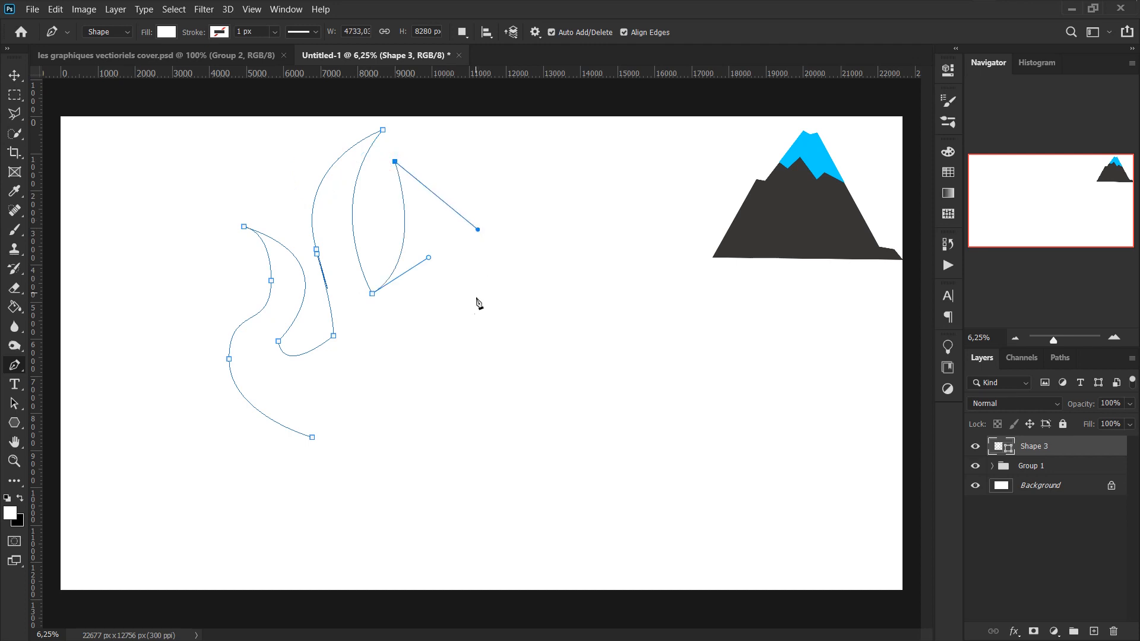
# Add the flame's right tongue and close the outline with a pointed base, about 8783 px wide and 9559 px high overall.
pyautogui.click(458, 341)
pyautogui.moveTo(458, 341); pyautogui.dragTo(581, 332)
pyautogui.click(546, 214)
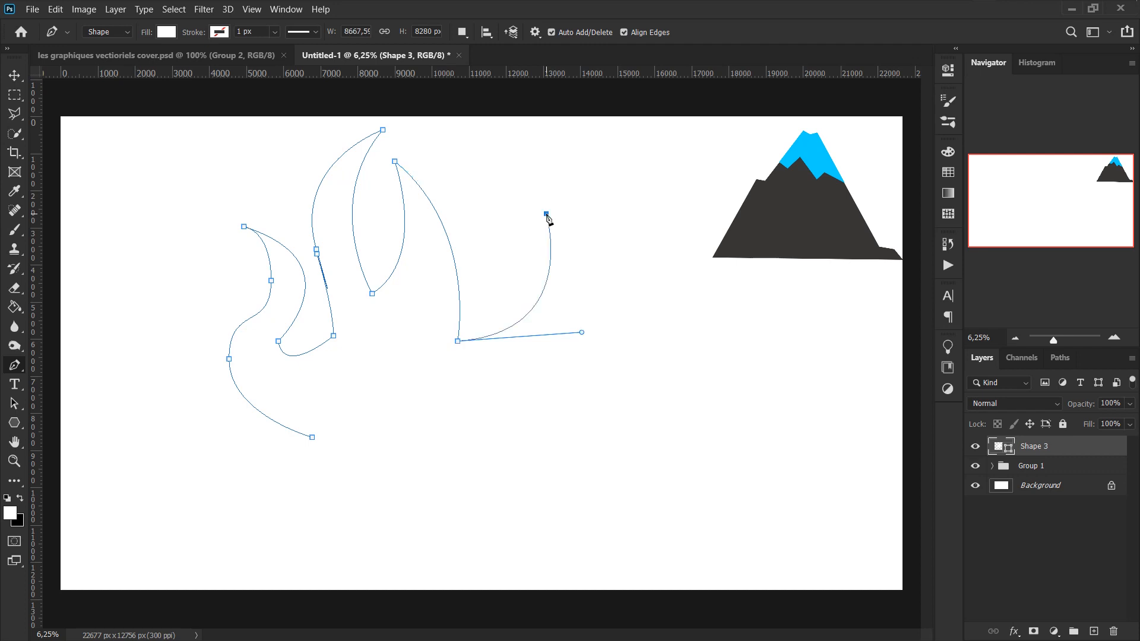
pyautogui.moveTo(547, 214); pyautogui.dragTo(595, 291)
pyautogui.click(431, 438)
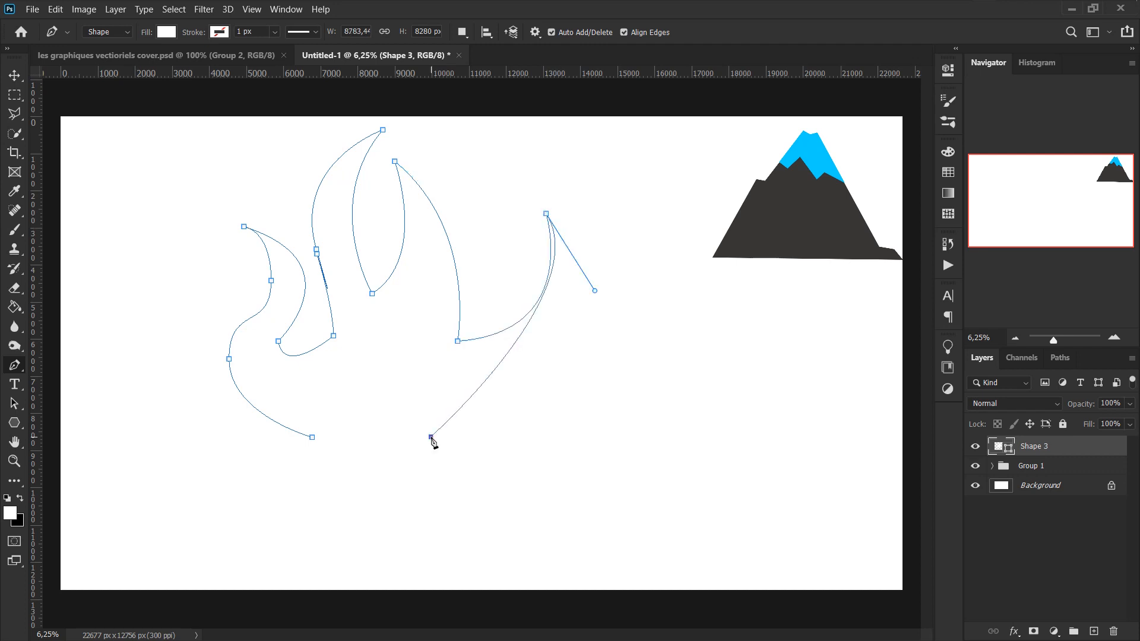
pyautogui.click(371, 485)
pyautogui.click(312, 439)
# Shift the whole flame path slightly down and to the right with the Path Selection tool.
pyautogui.press('a')
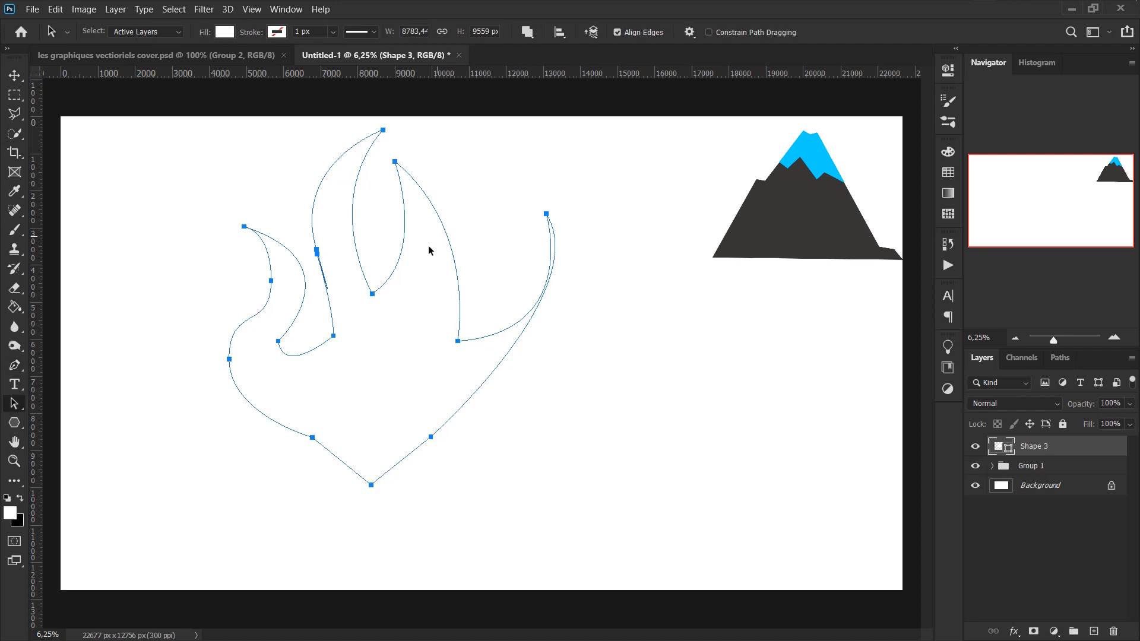
pyautogui.rightClick(17, 405)
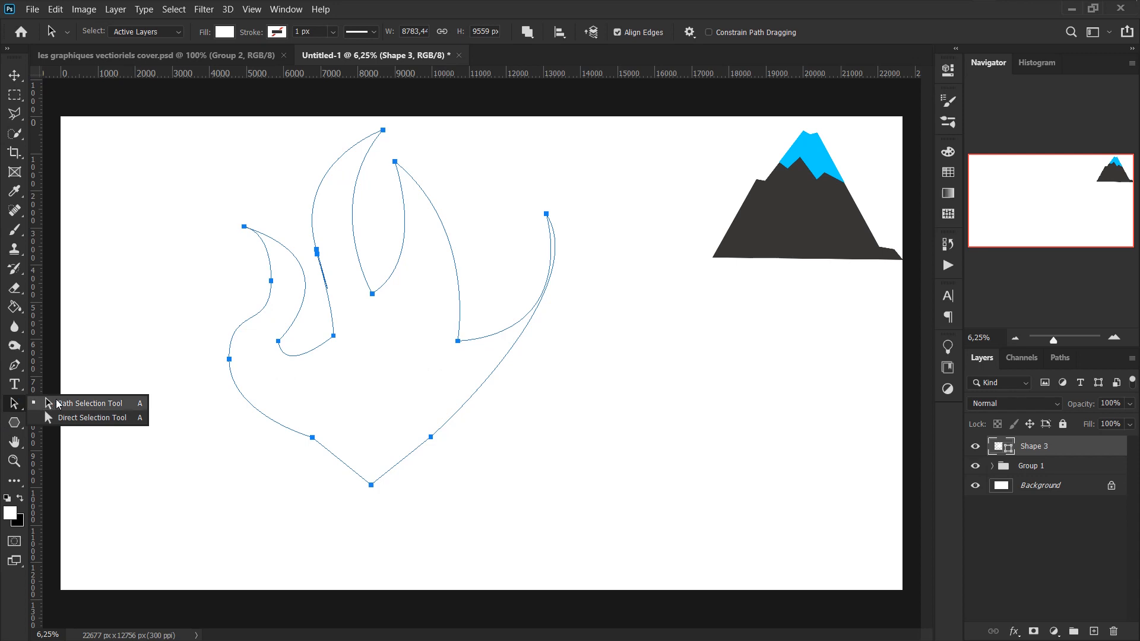
pyautogui.click(114, 402)
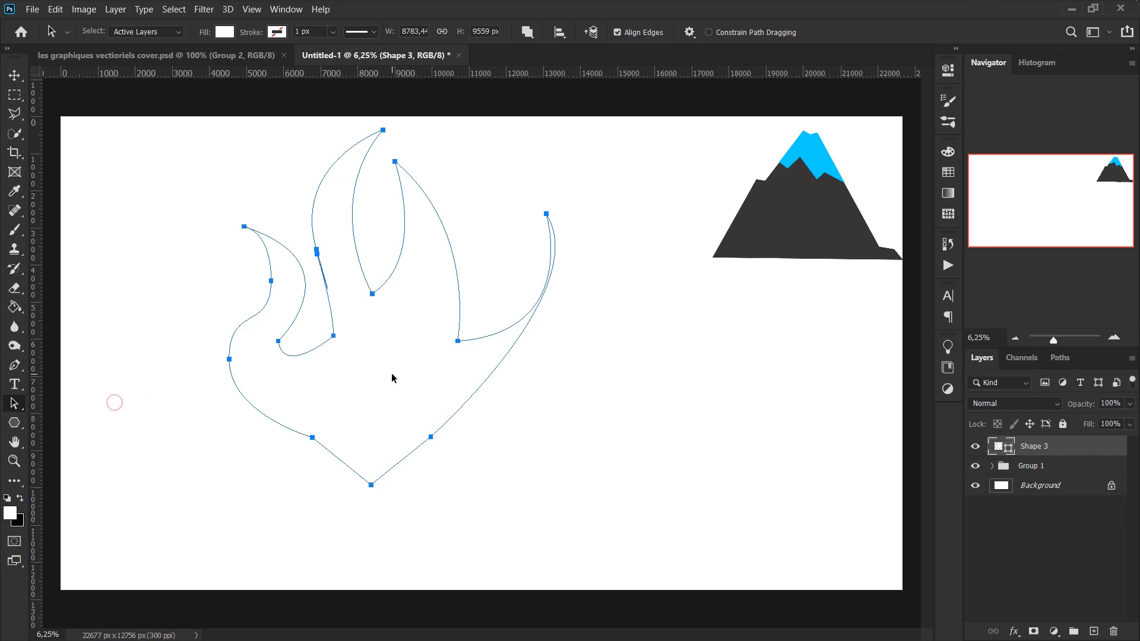
pyautogui.moveTo(369, 296)
pyautogui.mouseDown()
pyautogui.moveTo(467, 326)
pyautogui.moveTo(315, 315)
pyautogui.moveTo(363, 294)
pyautogui.moveTo(379, 303)
pyautogui.mouseUp()
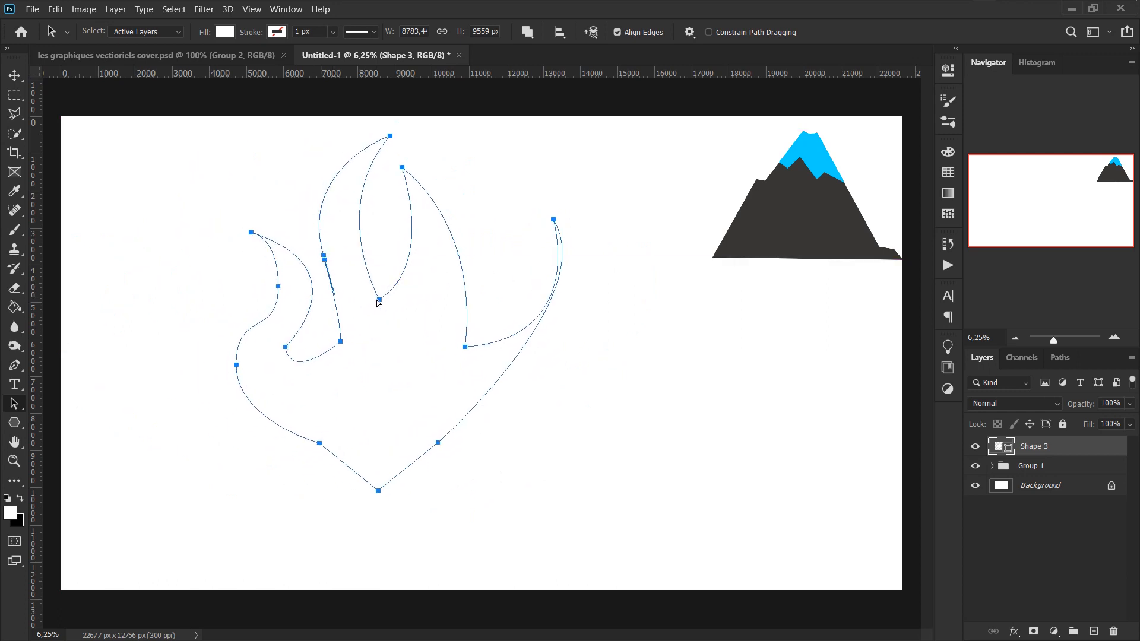
# Move the flame's right tip up and inward with the Direct Selection tool and adjust its handles into a fuller outer curve, about 8629 px wide overall.
pyautogui.rightClick(14, 404)
pyautogui.click(103, 418)
pyautogui.moveTo(524, 195); pyautogui.dragTo(622, 267)
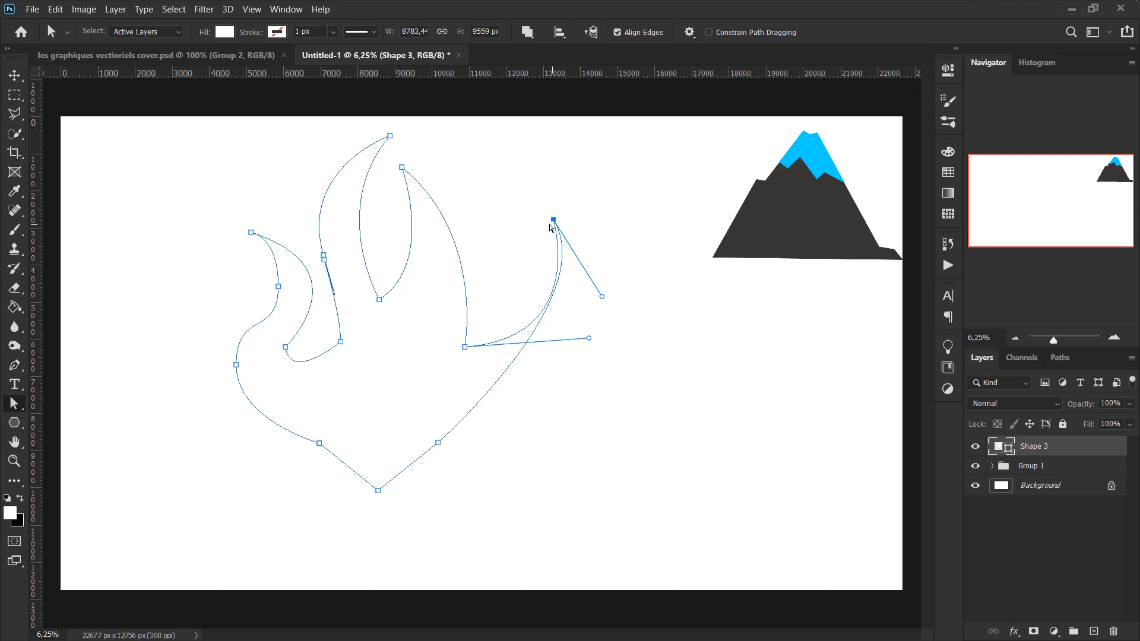
pyautogui.moveTo(529, 185); pyautogui.dragTo(597, 271)
pyautogui.moveTo(589, 338); pyautogui.dragTo(535, 310)
pyautogui.moveTo(554, 220); pyautogui.dragTo(514, 189)
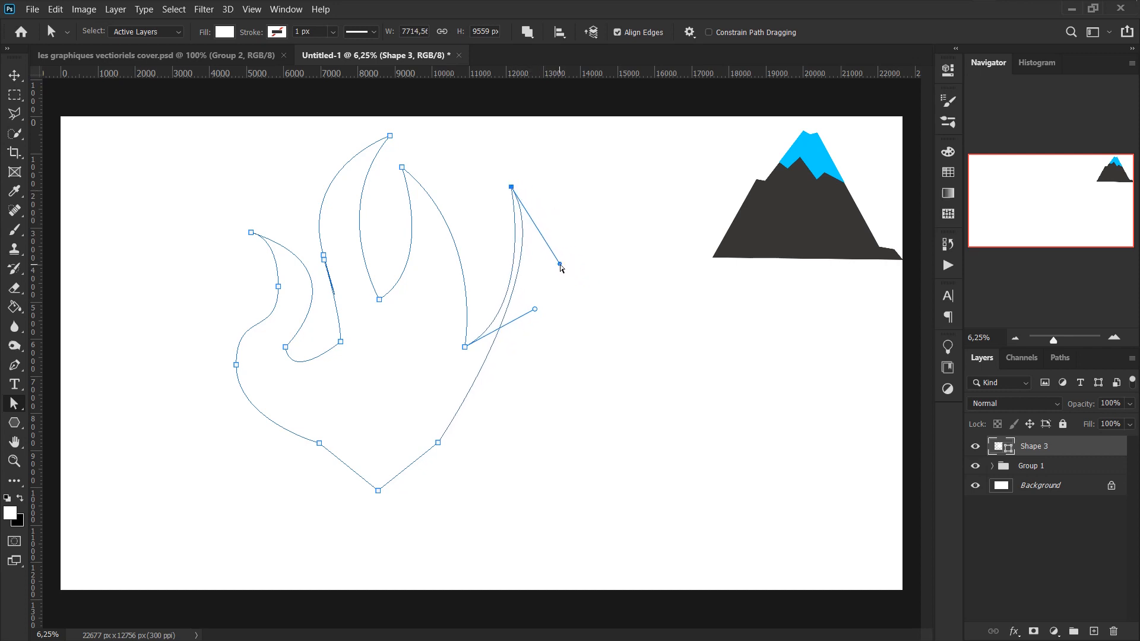
pyautogui.moveTo(560, 264); pyautogui.dragTo(647, 370)
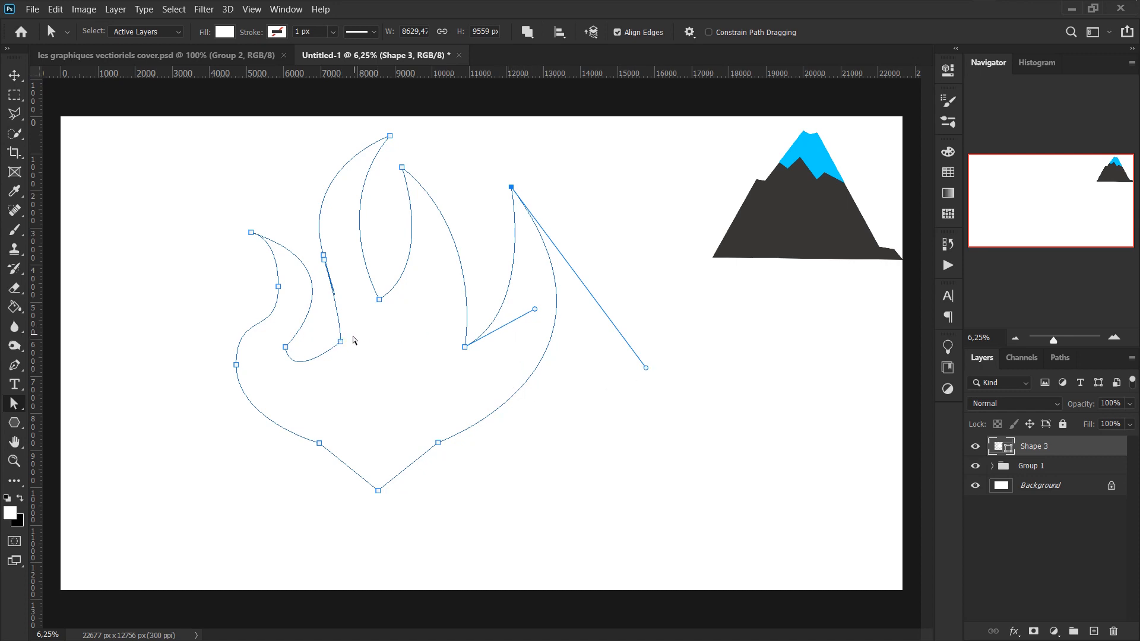
# Deepen and round the gap beside the left tongue and move the right tip inward, leaving the flame about 8133 px wide.
pyautogui.moveTo(365, 329); pyautogui.dragTo(356, 366)
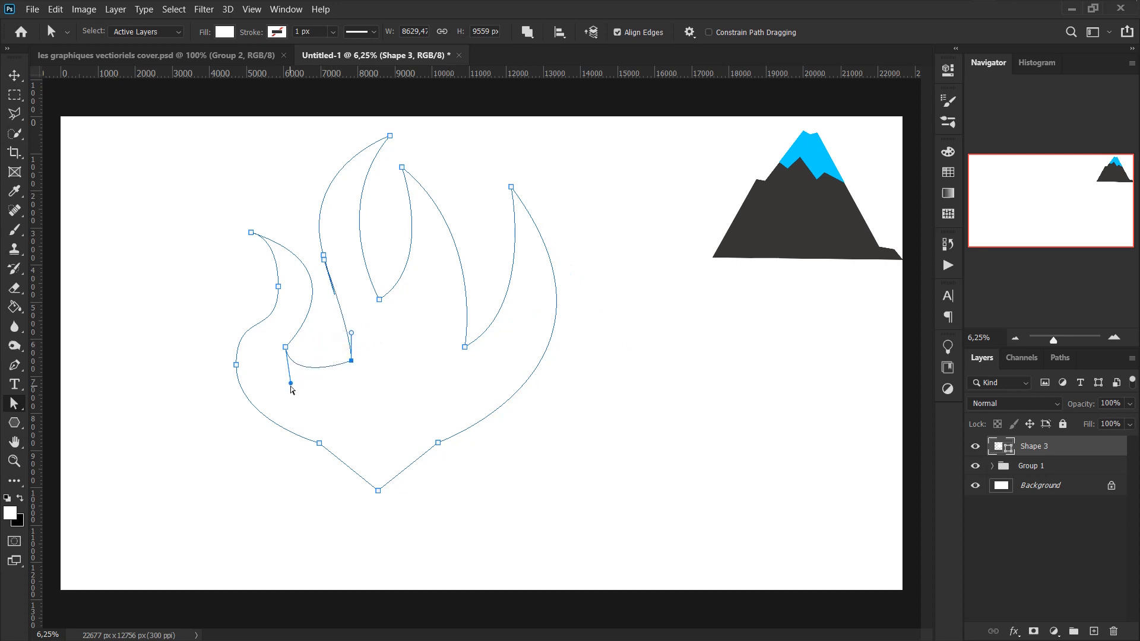
pyautogui.moveTo(290, 383); pyautogui.dragTo(318, 409)
pyautogui.moveTo(285, 347); pyautogui.dragTo(298, 320)
pyautogui.click(312, 282)
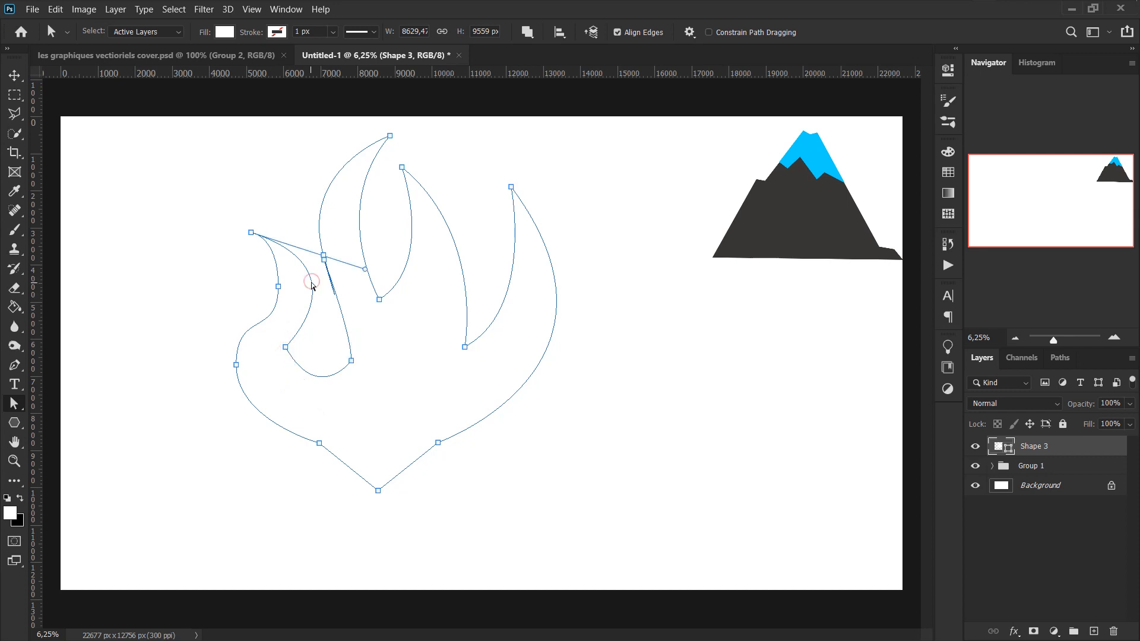
pyautogui.moveTo(312, 286)
pyautogui.mouseDown()
pyautogui.moveTo(301, 287)
pyautogui.moveTo(305, 304)
pyautogui.moveTo(321, 307)
pyautogui.moveTo(296, 294)
pyautogui.moveTo(301, 270)
pyautogui.moveTo(311, 298)
pyautogui.moveTo(301, 295)
pyautogui.moveTo(323, 287)
pyautogui.moveTo(297, 291)
pyautogui.mouseUp()
pyautogui.moveTo(286, 348); pyautogui.dragTo(302, 349)
pyautogui.moveTo(330, 409); pyautogui.dragTo(318, 421)
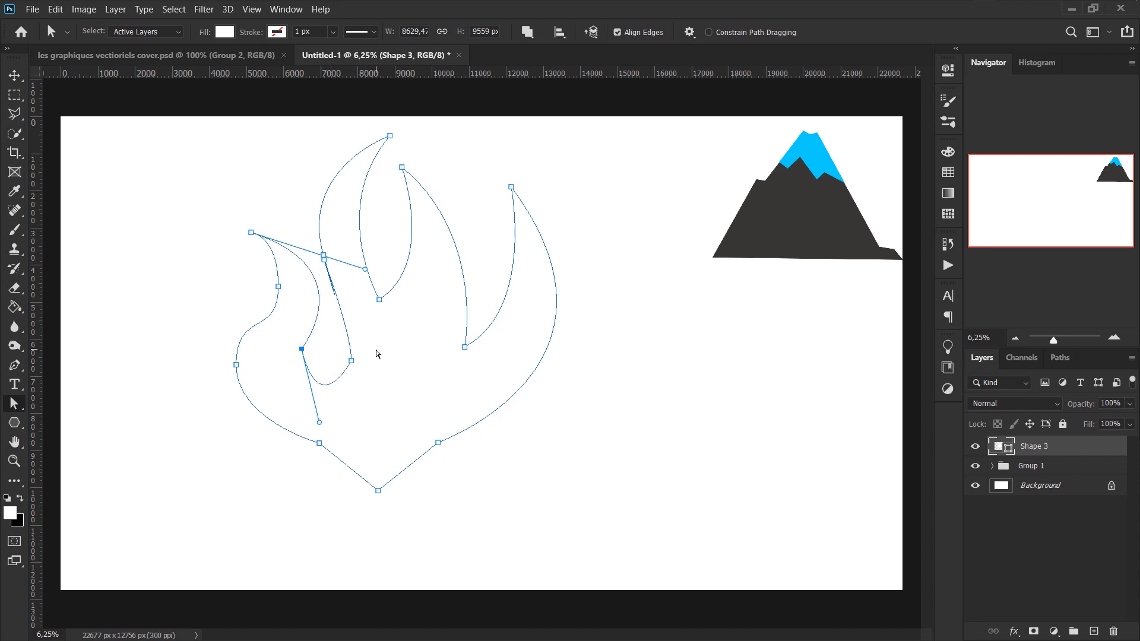
pyautogui.moveTo(365, 269); pyautogui.dragTo(356, 279)
pyautogui.moveTo(511, 188); pyautogui.dragTo(489, 189)
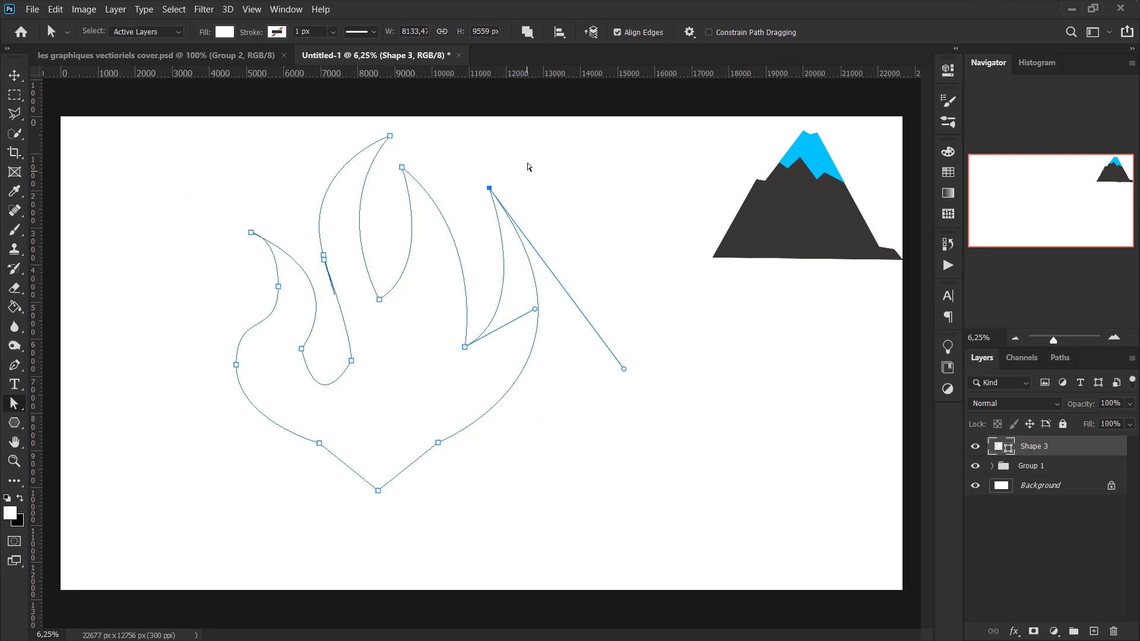
# Set the flame shape's width and height to 4000 px each.
pyautogui.click(416, 32)
pyautogui.click(491, 30)
pyautogui.doubleClick(414, 32)
pyautogui.write('4000')
pyautogui.press('Return')
pyautogui.doubleClick(483, 31)
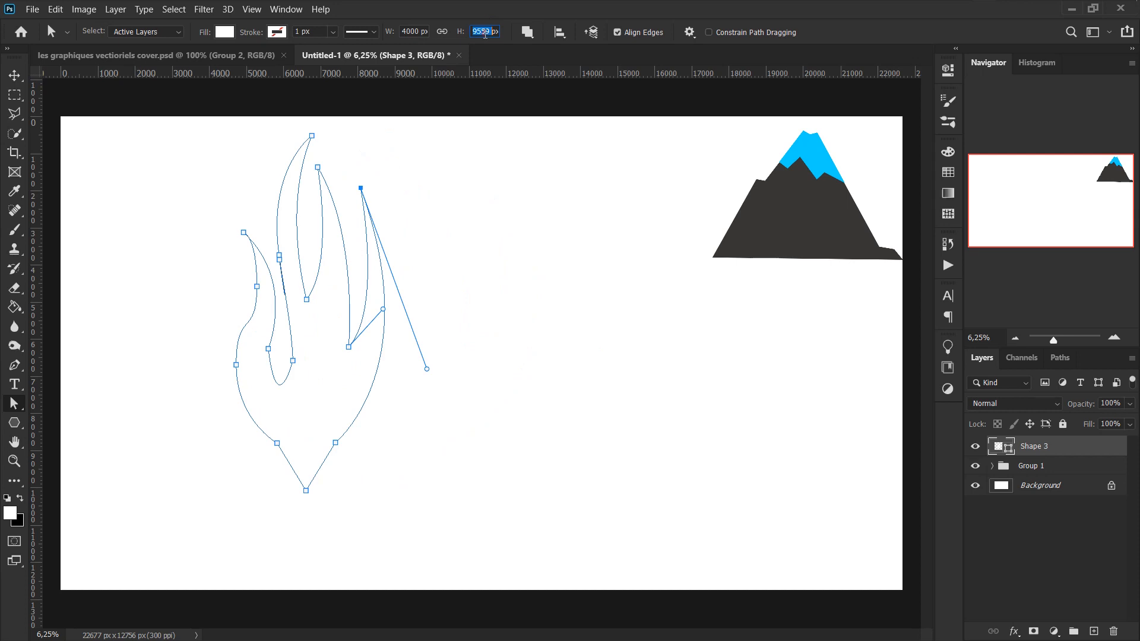
pyautogui.write('4000')
pyautogui.press('Return')
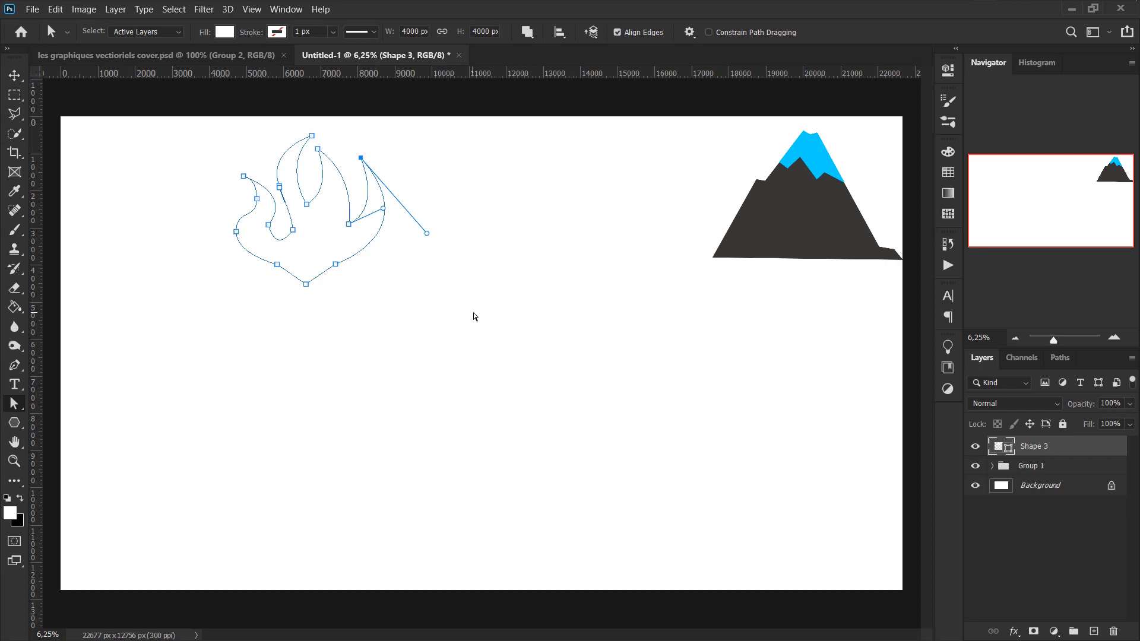
# Undo the flame's width and height changes.
pyautogui.moveTo(474, 313); pyautogui.dragTo(314, 218)
pyautogui.hotkey('ctrl', 'z')
pyautogui.hotkey('ctrl', 'z')
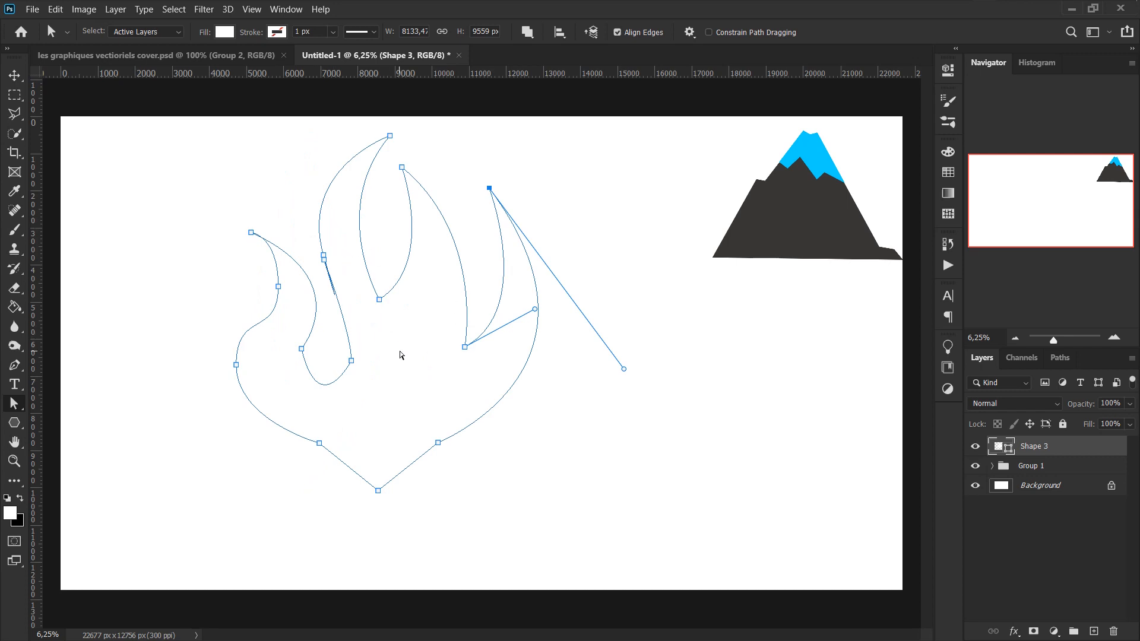
# Fill the flame shape with red, #e03131.
pyautogui.doubleClick(998, 447)
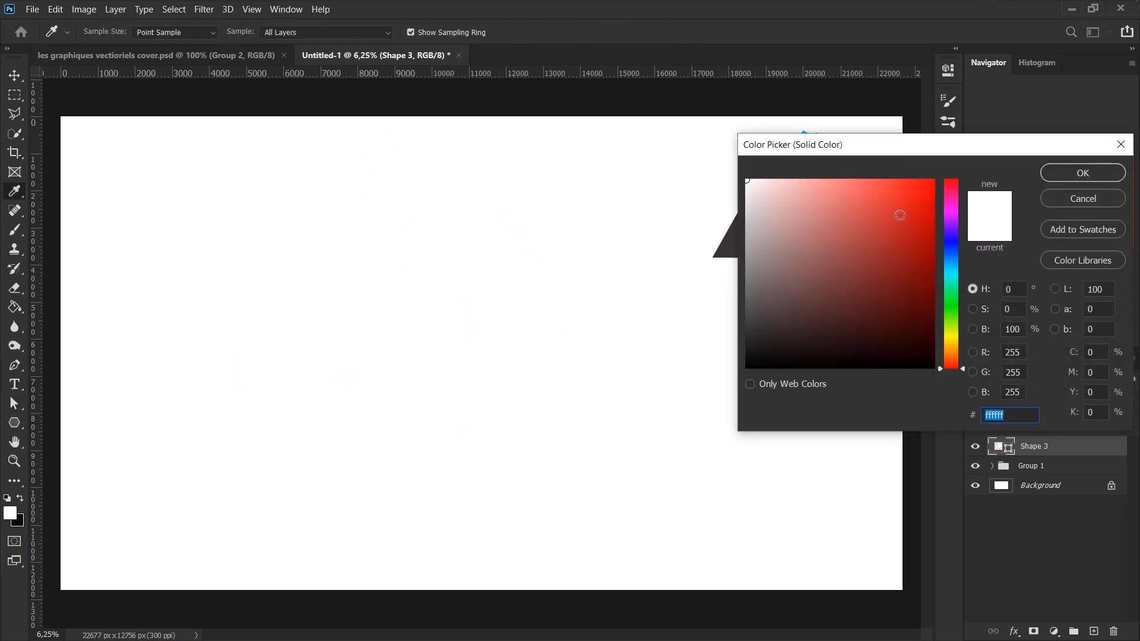
pyautogui.click(894, 203)
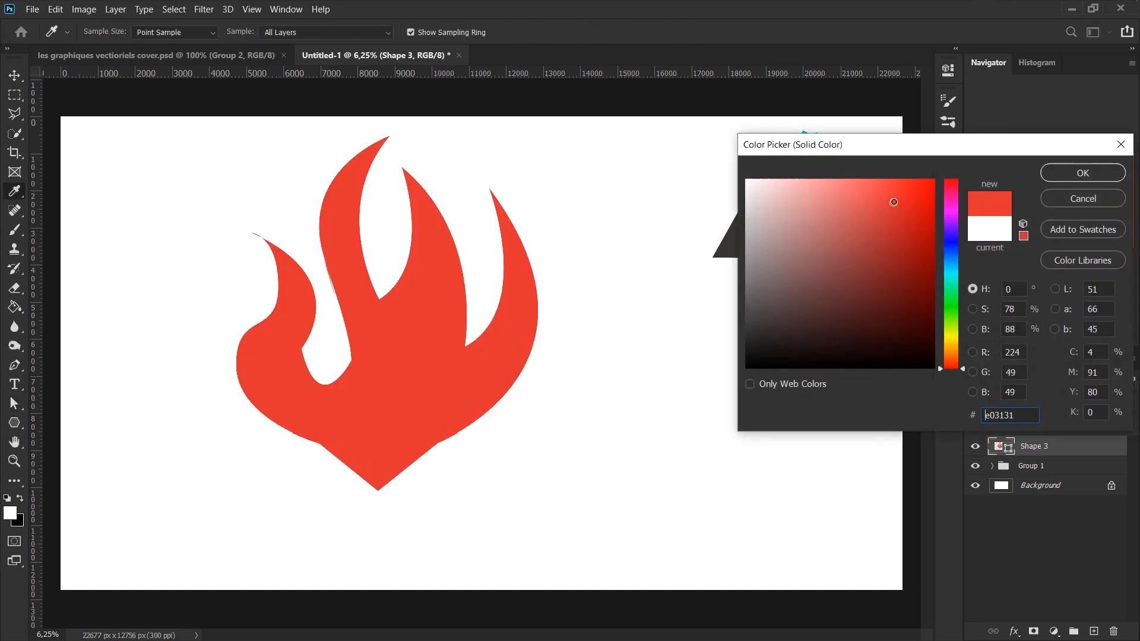
pyautogui.click(1096, 178)
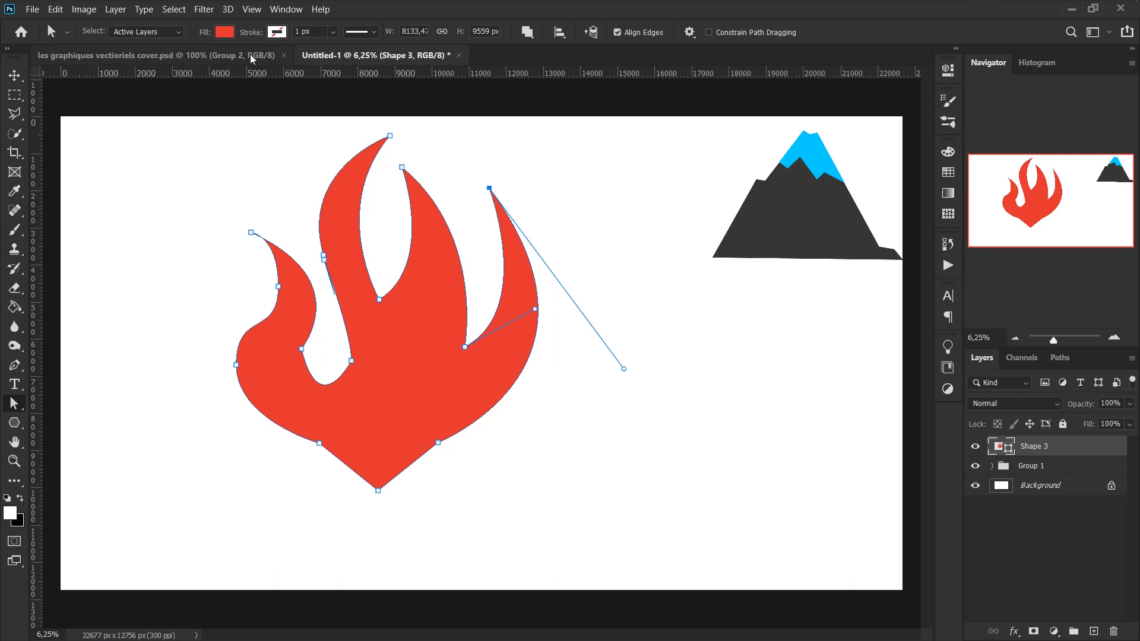
# Try Trees and Grass pattern fills, a black-to-white gradient, solid black and no fill on the flame shape.
pyautogui.click(223, 32)
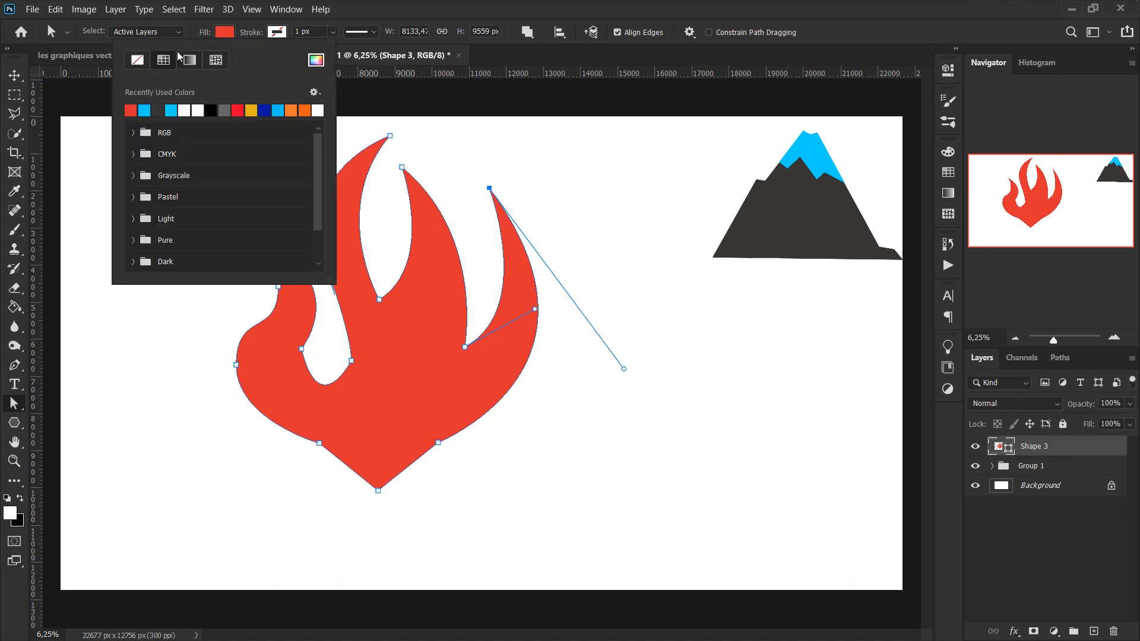
pyautogui.click(190, 60)
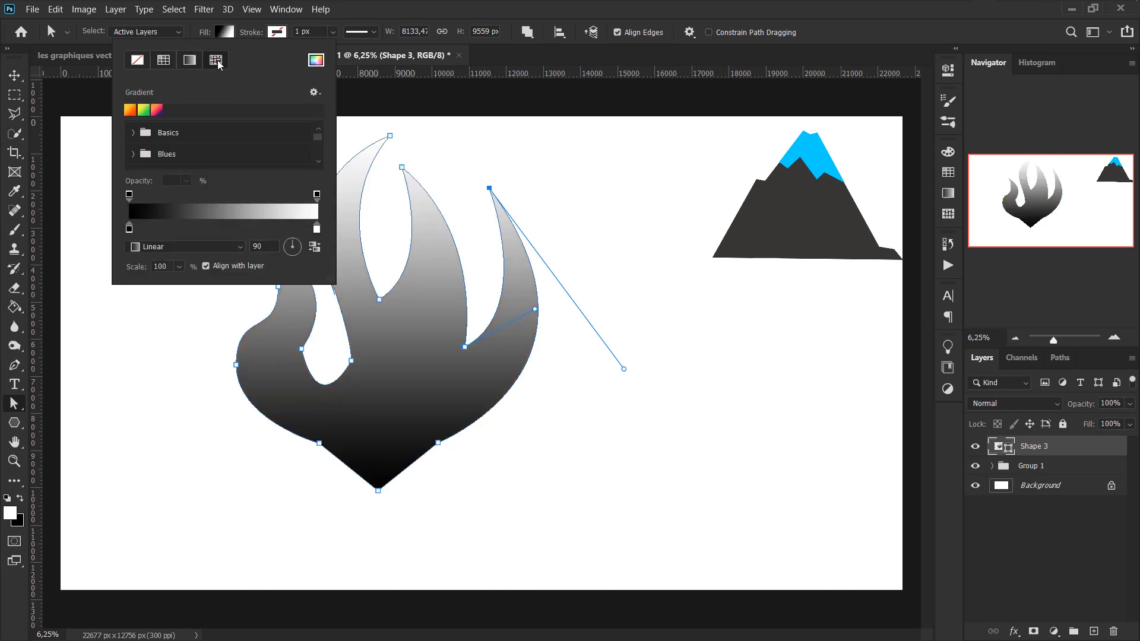
pyautogui.click(216, 61)
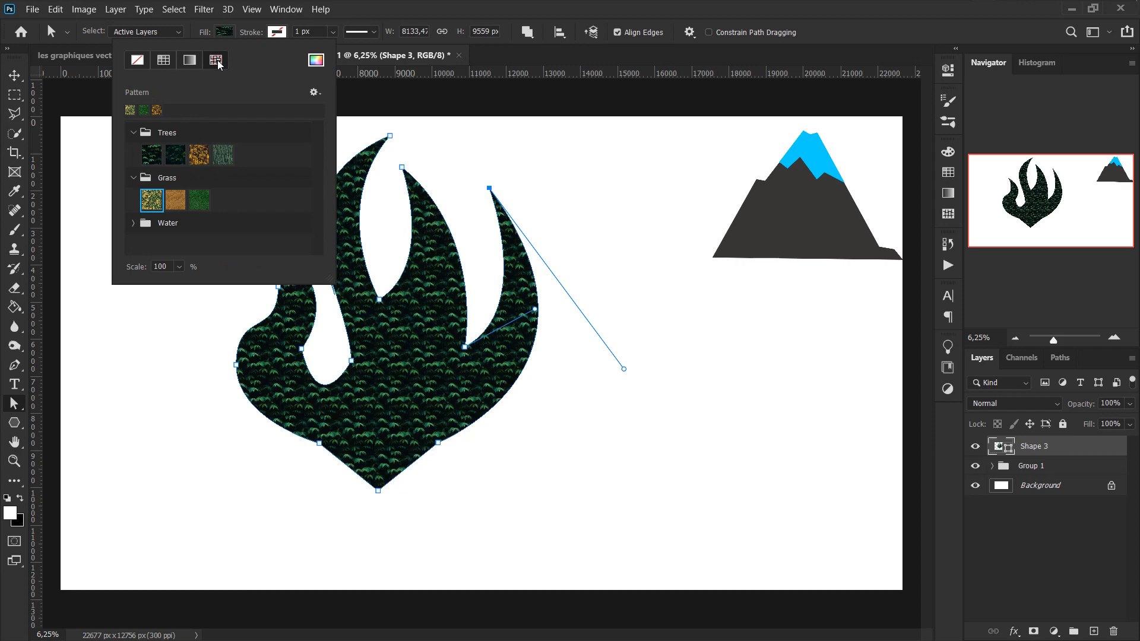
pyautogui.click(223, 153)
pyautogui.click(200, 202)
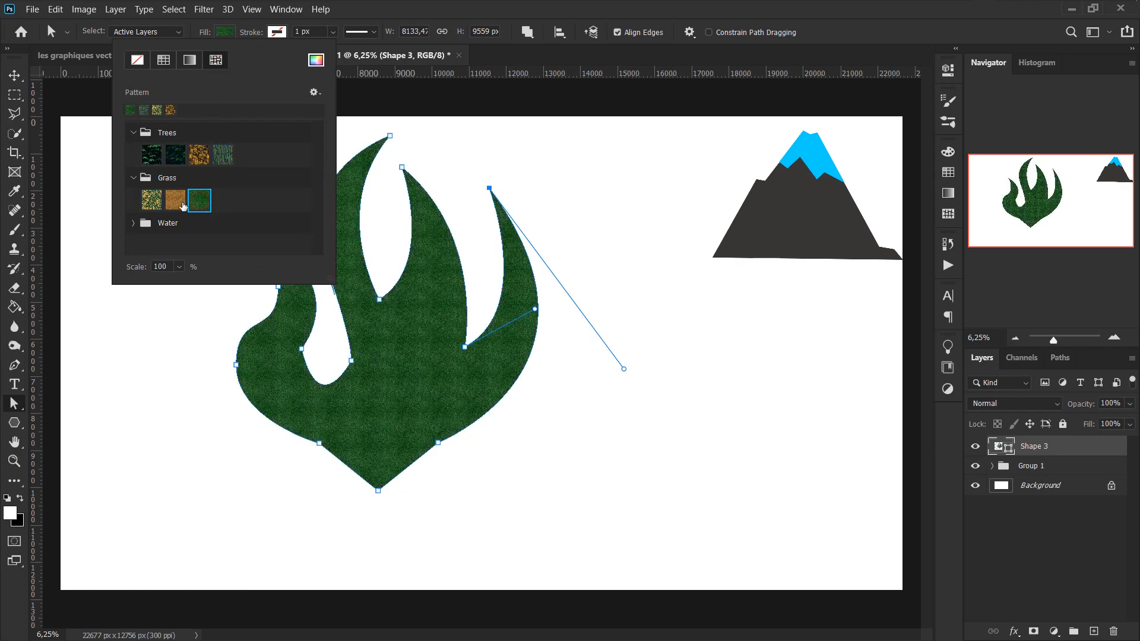
pyautogui.click(177, 202)
pyautogui.click(152, 200)
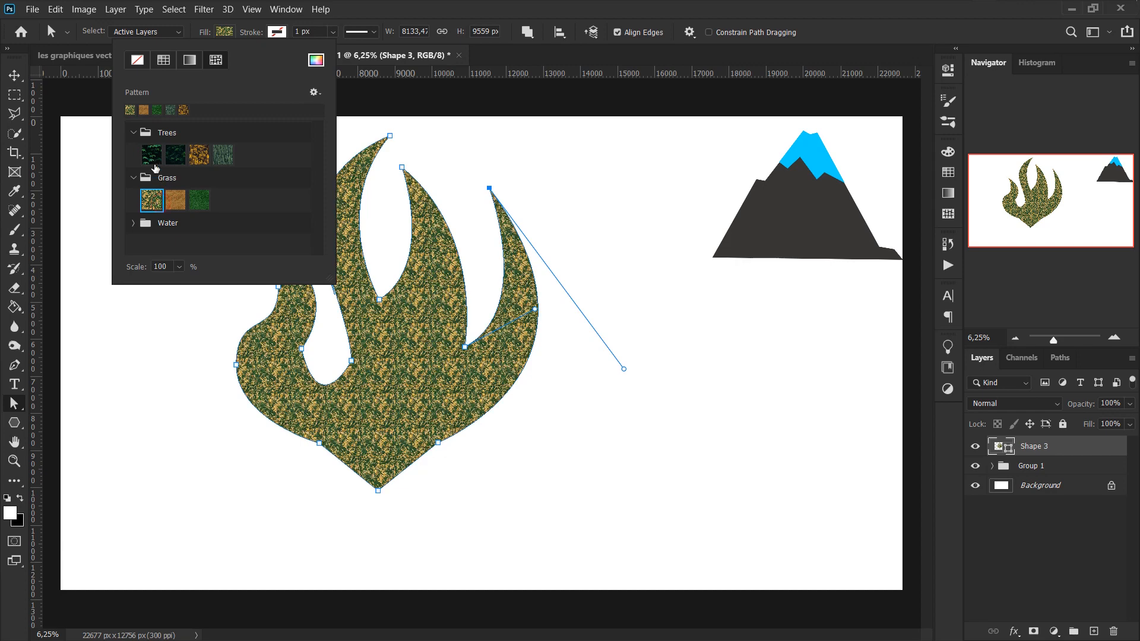
pyautogui.click(151, 155)
pyautogui.click(190, 62)
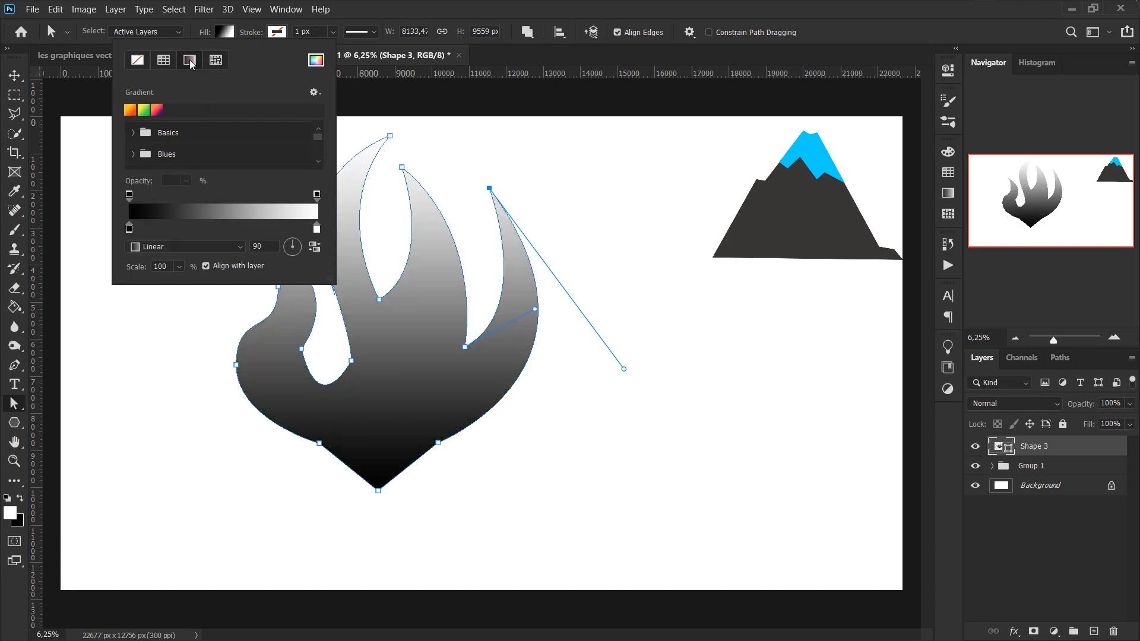
pyautogui.click(161, 60)
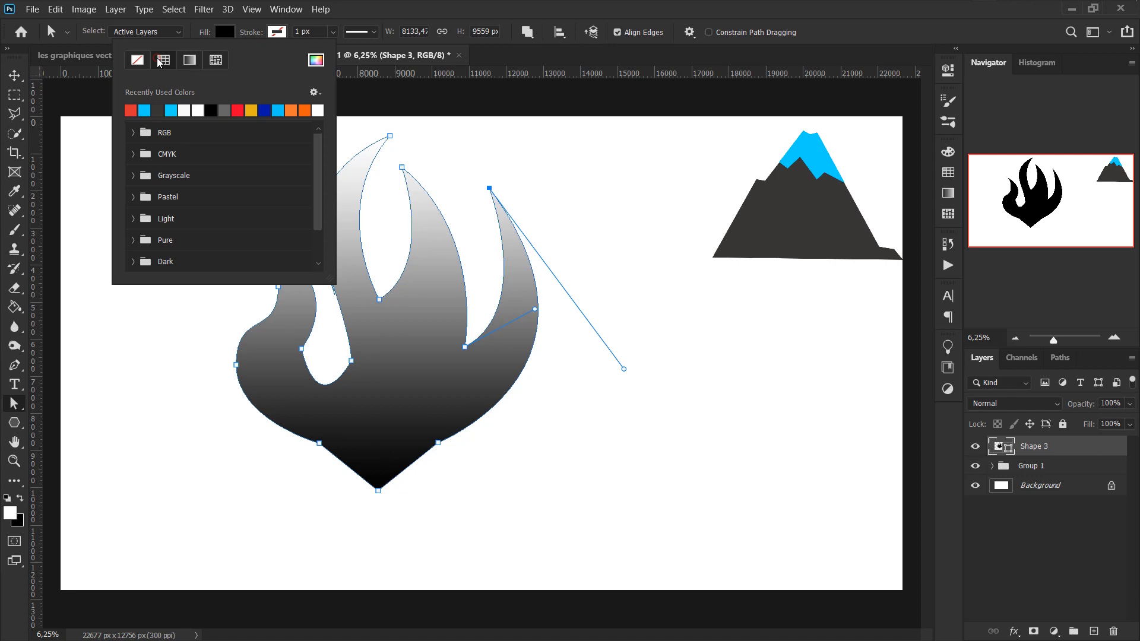
pyautogui.click(137, 60)
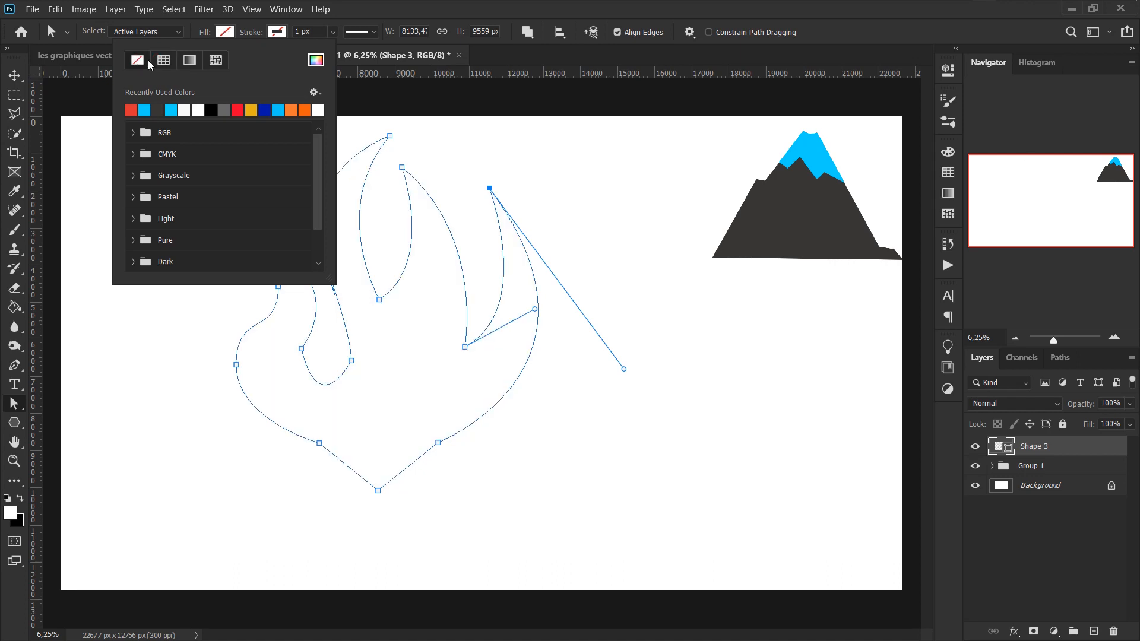
# Fill the flame shape with the linear yellow-to-orange-red gradient preset at 90 degrees and 100% scale.
pyautogui.click(192, 61)
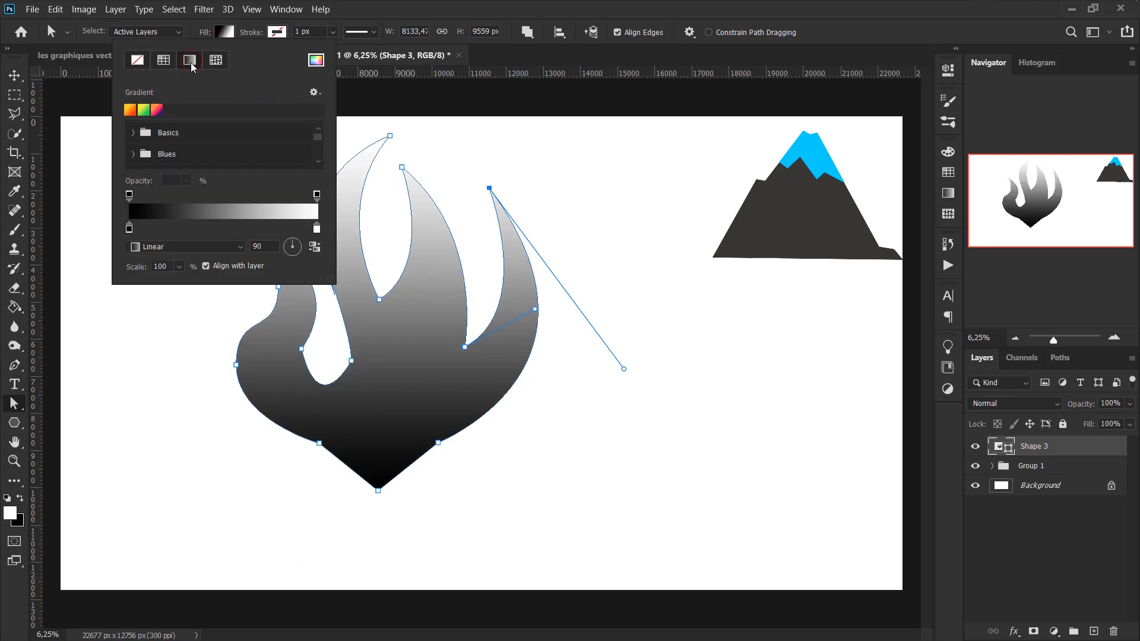
pyautogui.click(130, 110)
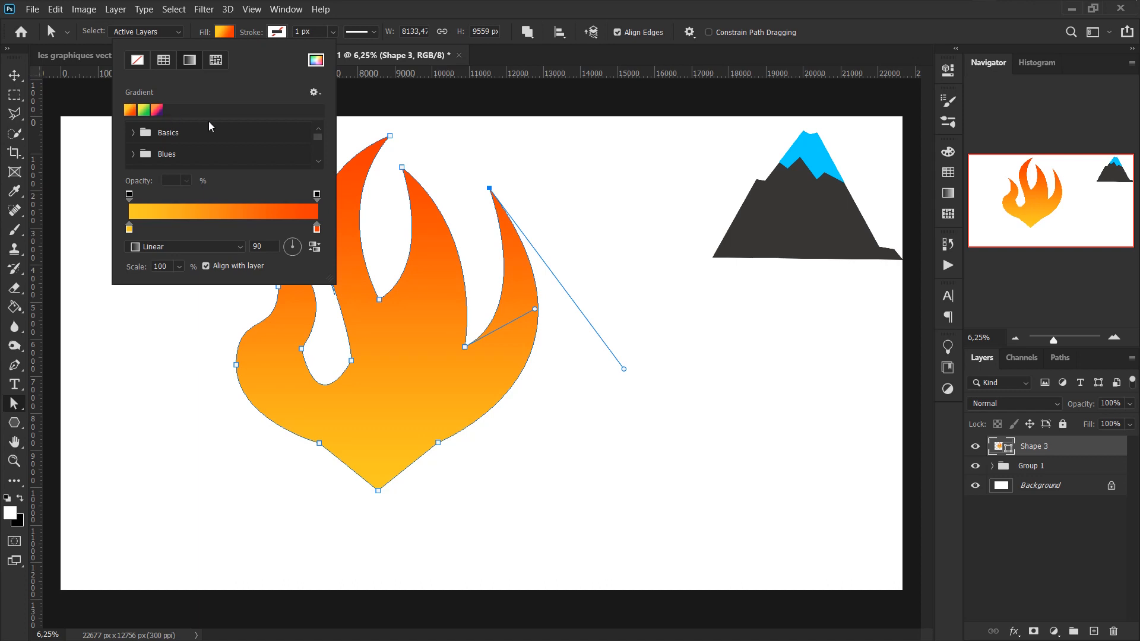
# Try the first two Purples gradient presets on the flame shape, and restore the yellow-to-orange-red gradient.
pyautogui.click(319, 161)
pyautogui.click(319, 161)
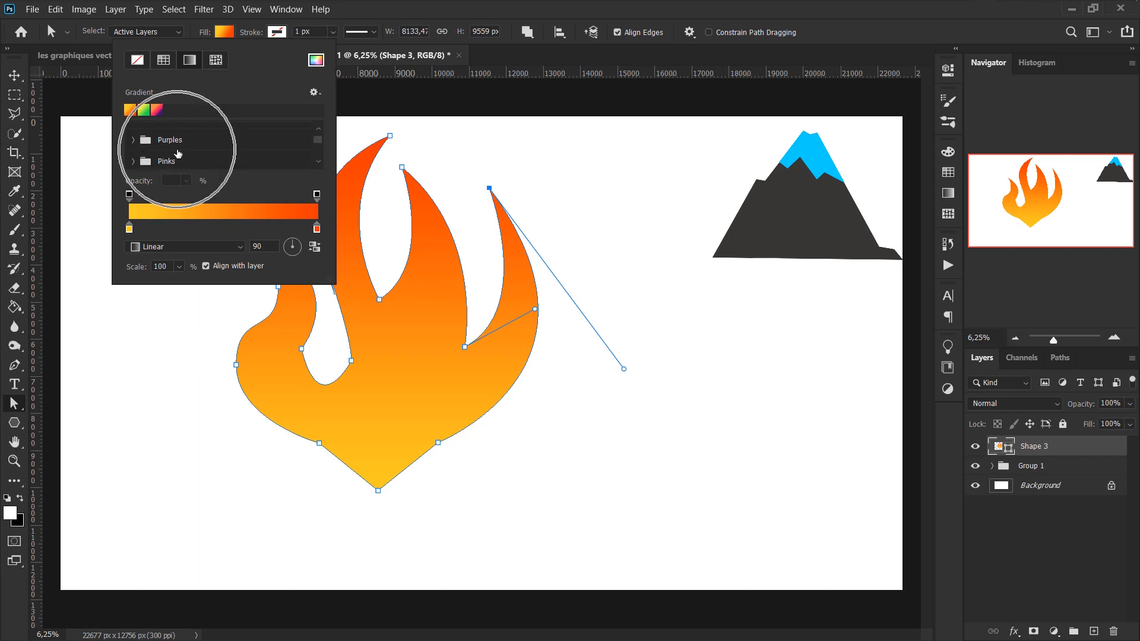
pyautogui.click(135, 141)
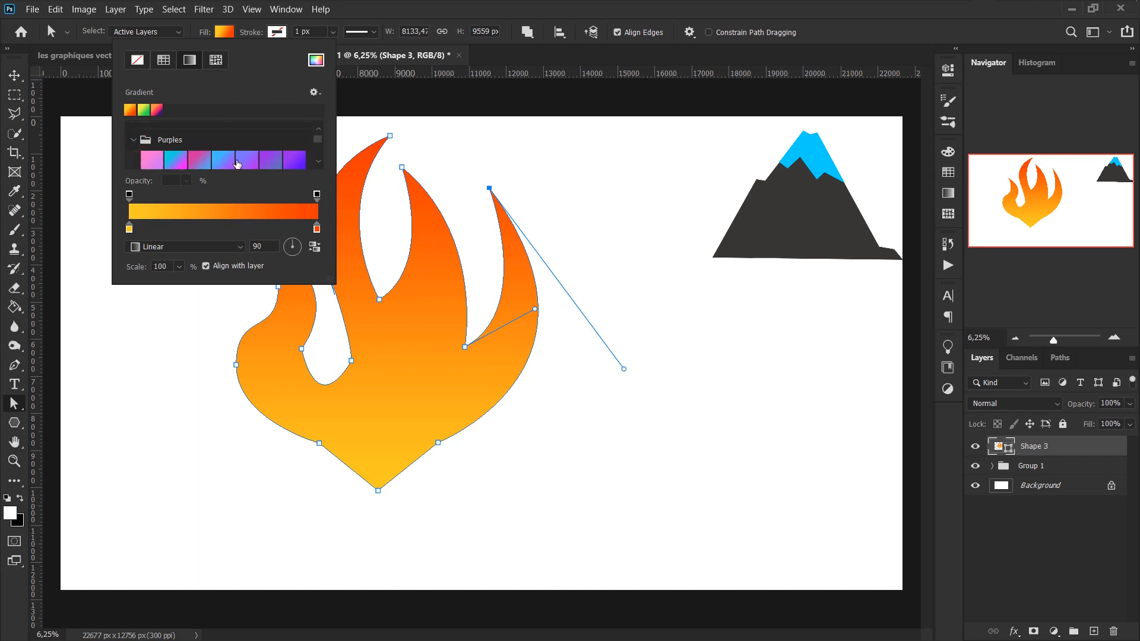
pyautogui.click(161, 159)
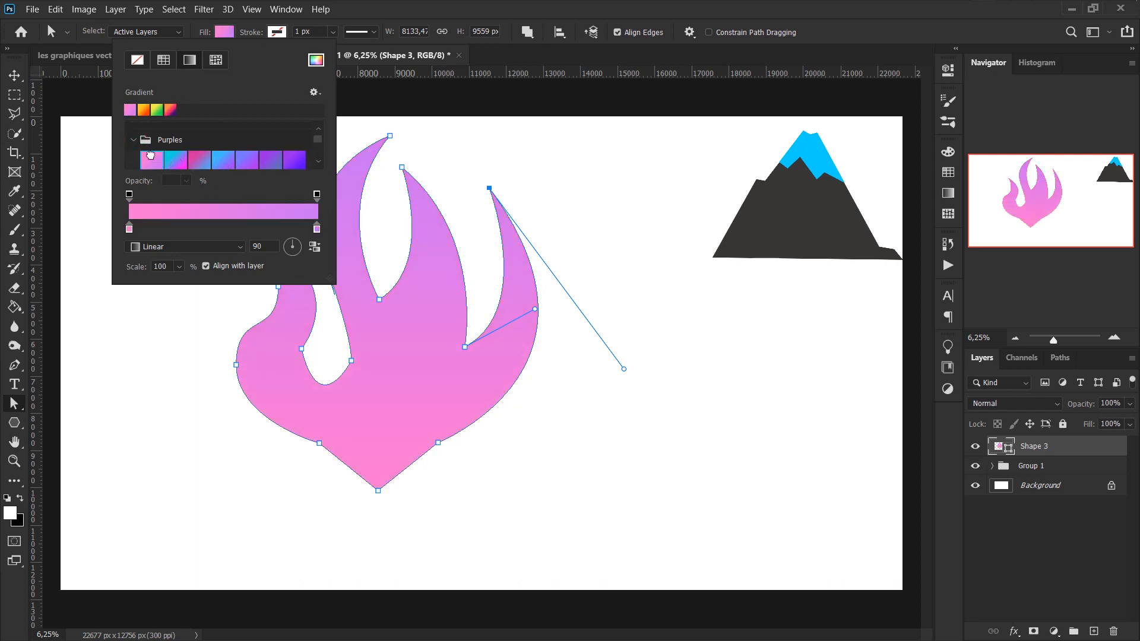
pyautogui.click(182, 164)
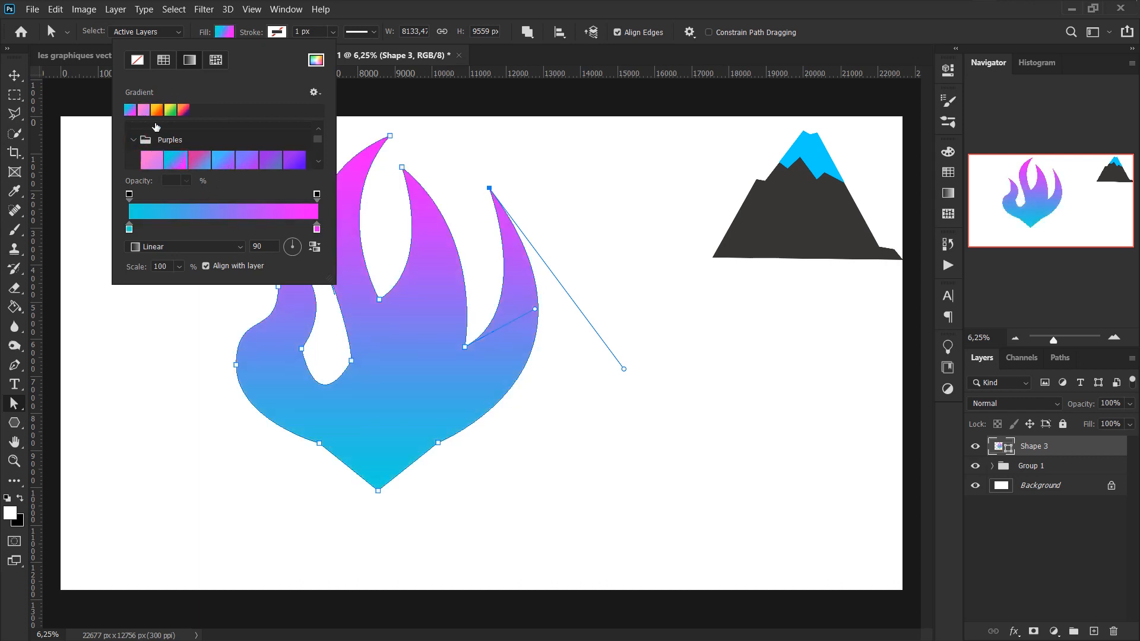
pyautogui.click(156, 111)
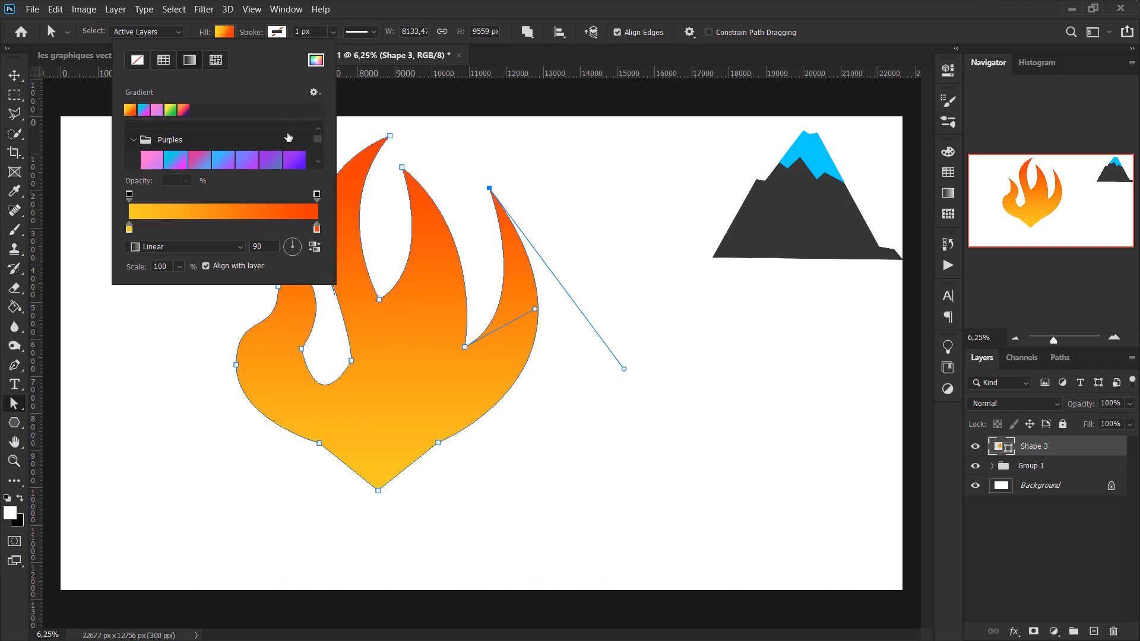
pyautogui.press('Escape')
# Draw a two-lobed shape about 1520 px wide and 2254 px high to the right of the flame with the Freeform Pen tool.
pyautogui.press('p')
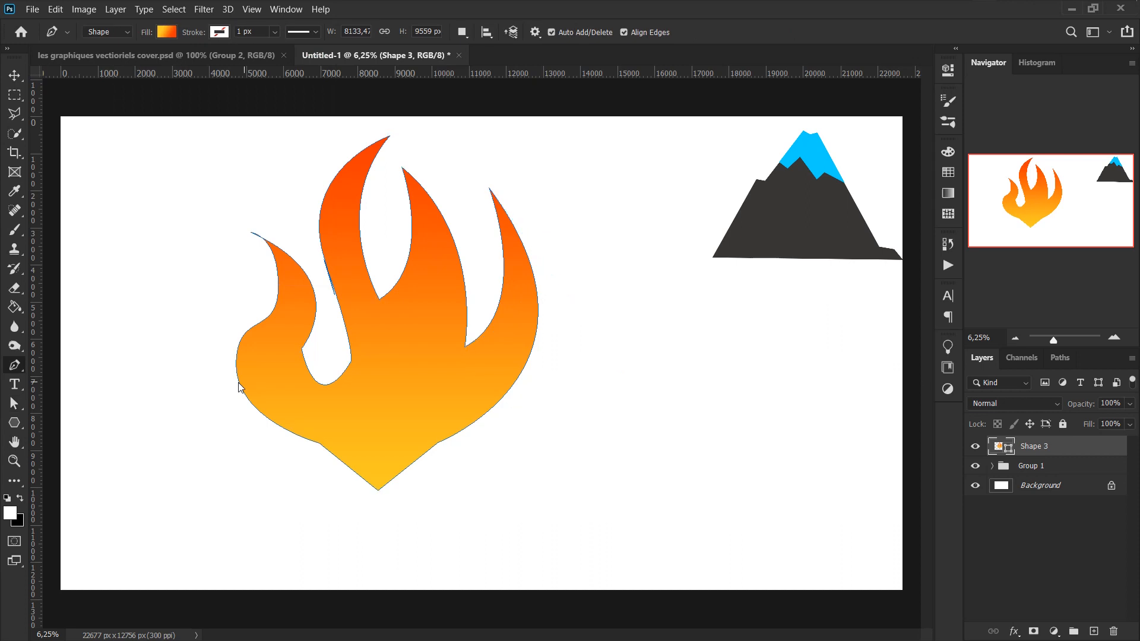
pyautogui.rightClick(6, 364)
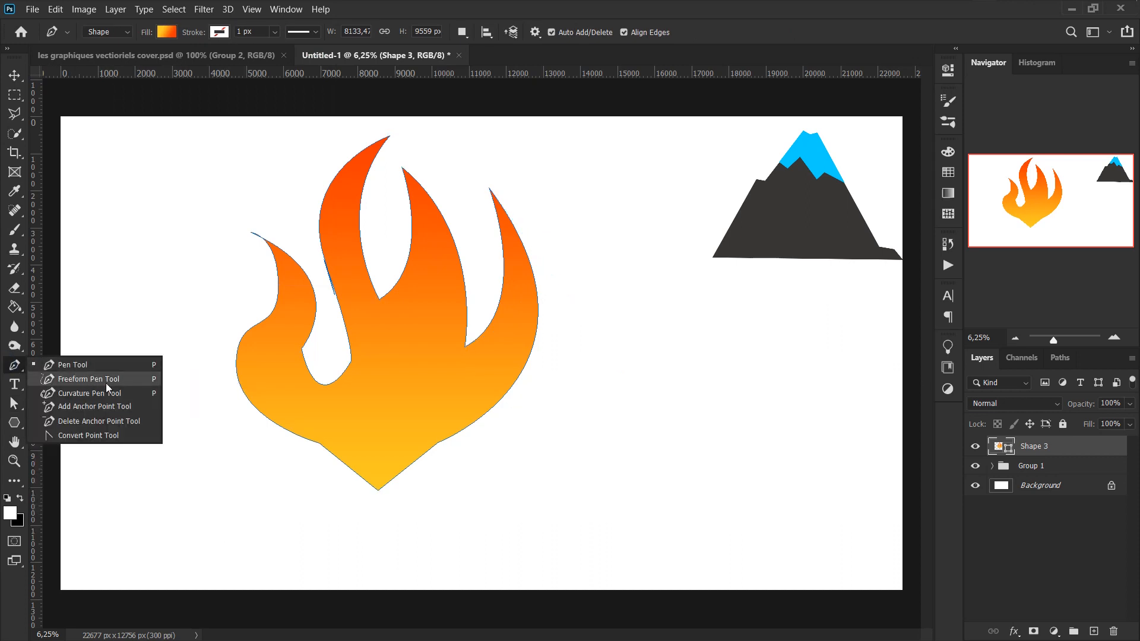
pyautogui.click(89, 379)
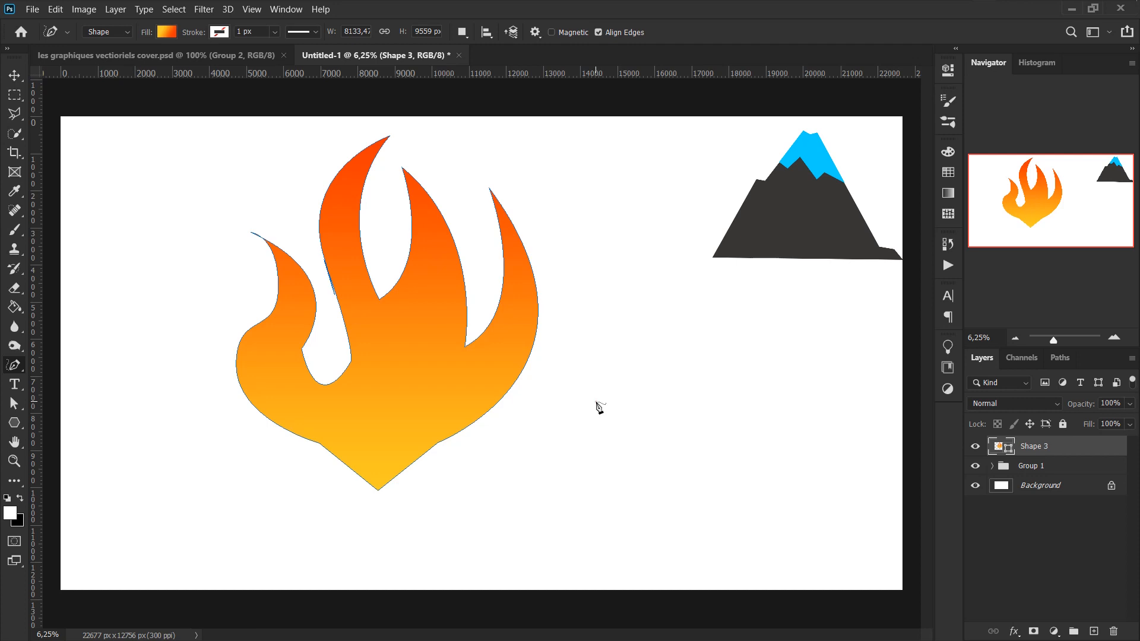
pyautogui.moveTo(596, 403)
pyautogui.mouseDown()
pyautogui.moveTo(594, 369)
pyautogui.moveTo(651, 340)
pyautogui.mouseUp()
pyautogui.moveTo(641, 329)
pyautogui.mouseDown()
pyautogui.moveTo(622, 333)
pyautogui.moveTo(636, 400)
pyautogui.moveTo(596, 405)
pyautogui.mouseUp()
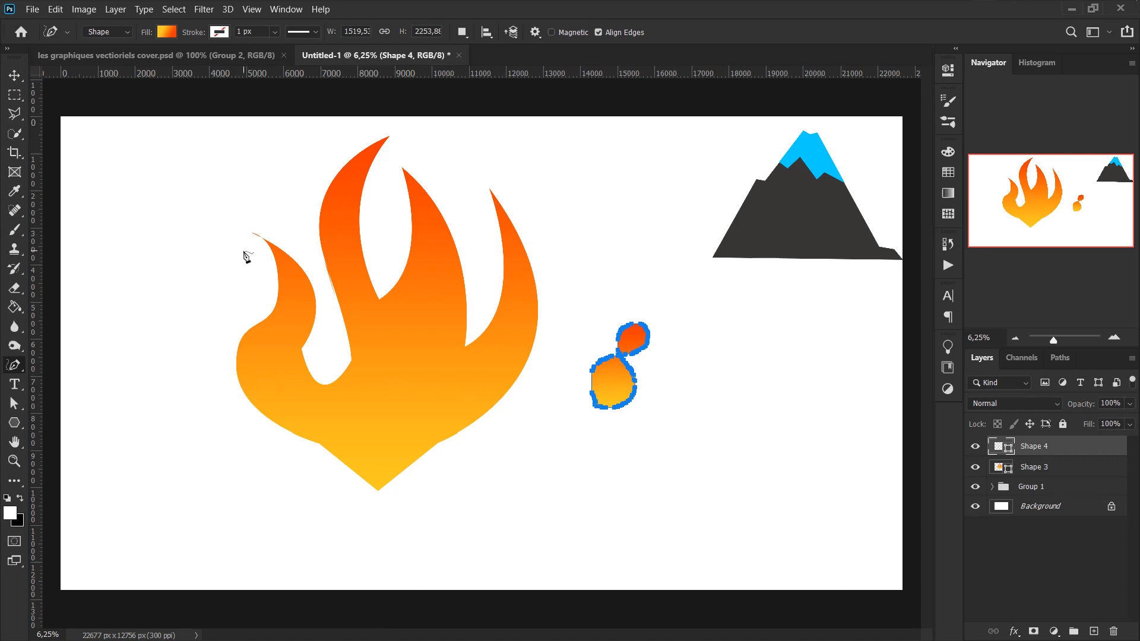
# Draw three small freehand sparks around the flame's tips, each about 880 to 1550 px wide and 1180 to 1425 px high.
pyautogui.moveTo(246, 257)
pyautogui.mouseDown()
pyautogui.moveTo(197, 209)
pyautogui.moveTo(232, 218)
pyautogui.moveTo(248, 263)
pyautogui.mouseUp()
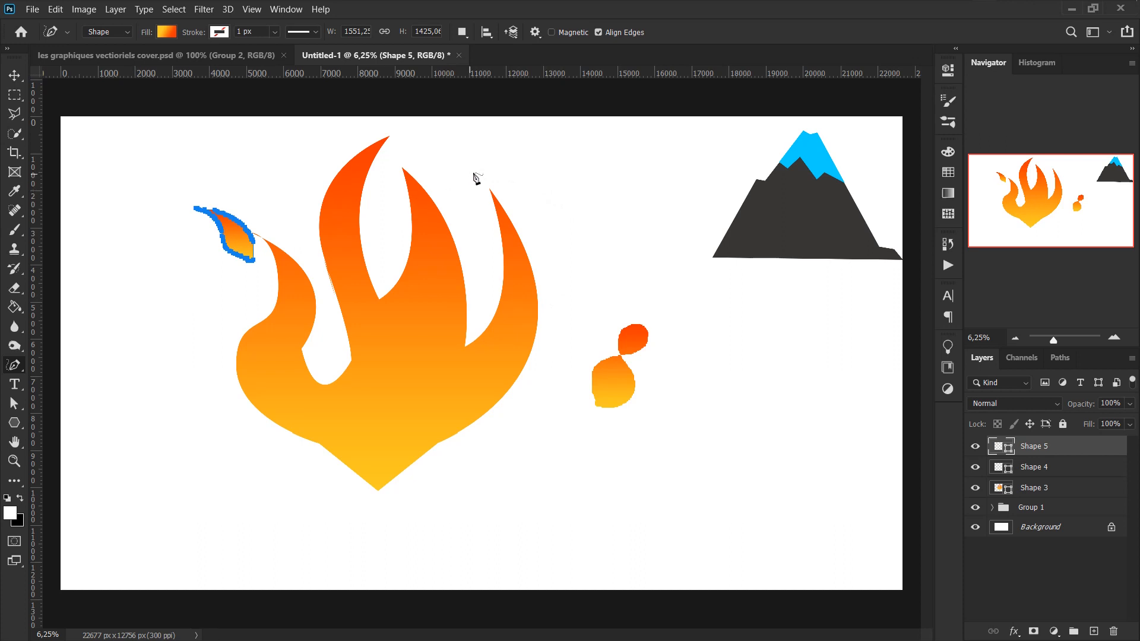
pyautogui.moveTo(479, 158)
pyautogui.mouseDown()
pyautogui.moveTo(514, 122)
pyautogui.moveTo(484, 169)
pyautogui.moveTo(479, 161)
pyautogui.mouseUp()
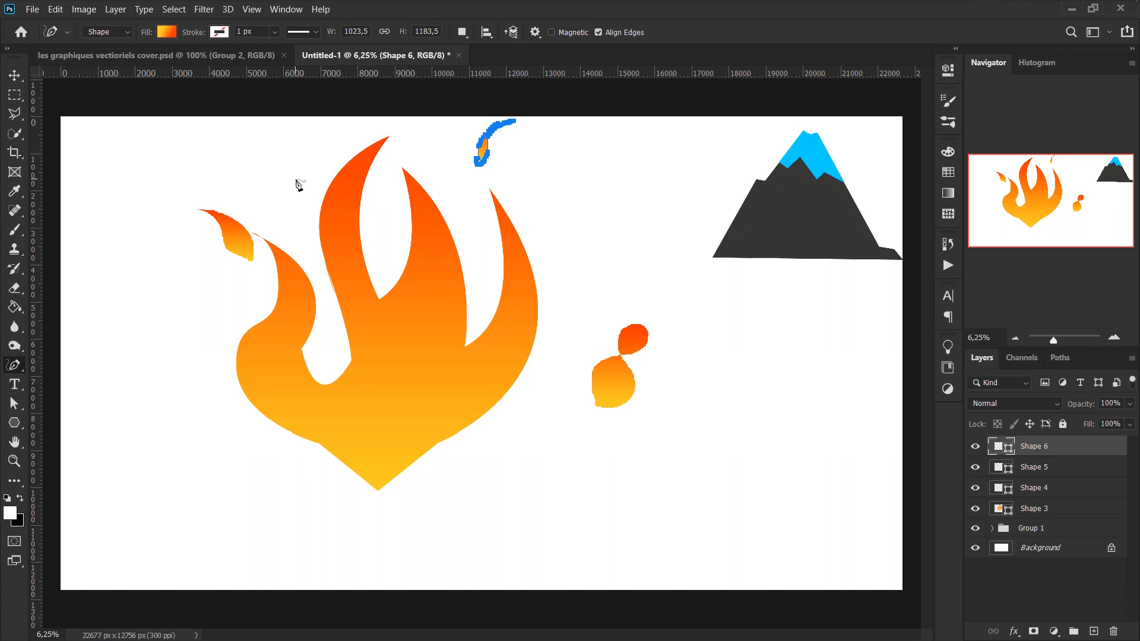
pyautogui.moveTo(300, 181)
pyautogui.mouseDown()
pyautogui.moveTo(288, 168)
pyautogui.moveTo(304, 180)
pyautogui.mouseUp()
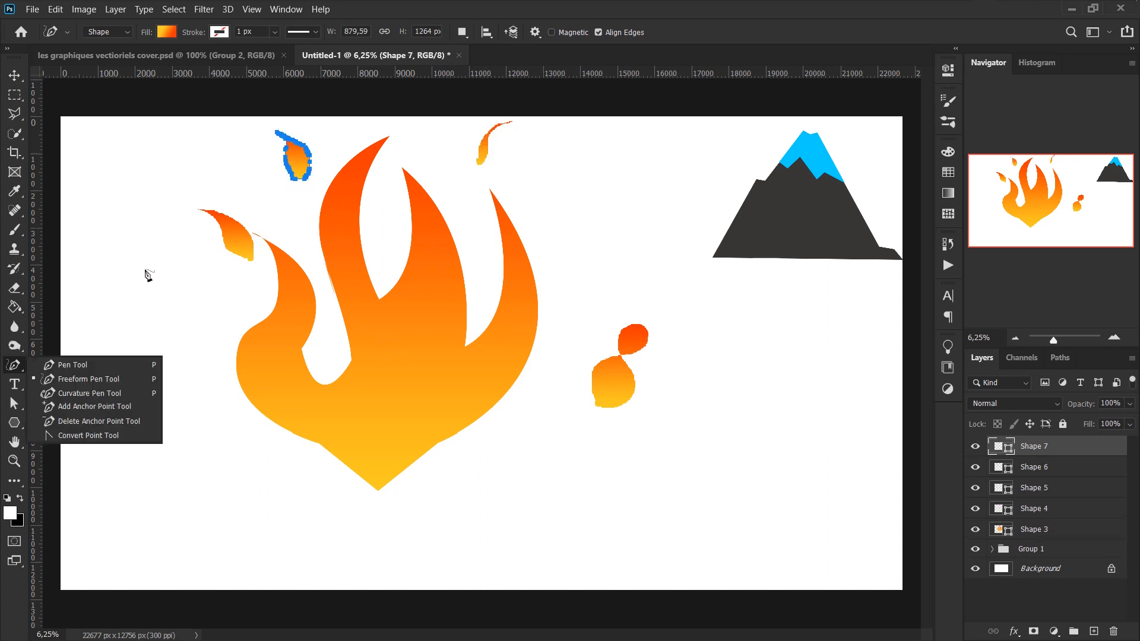
# Try a closed, self-crossing Curvature Pen shape about 4494 by 6206 px on a new layer below the mountain, and delete its layer.
pyautogui.click(108, 397)
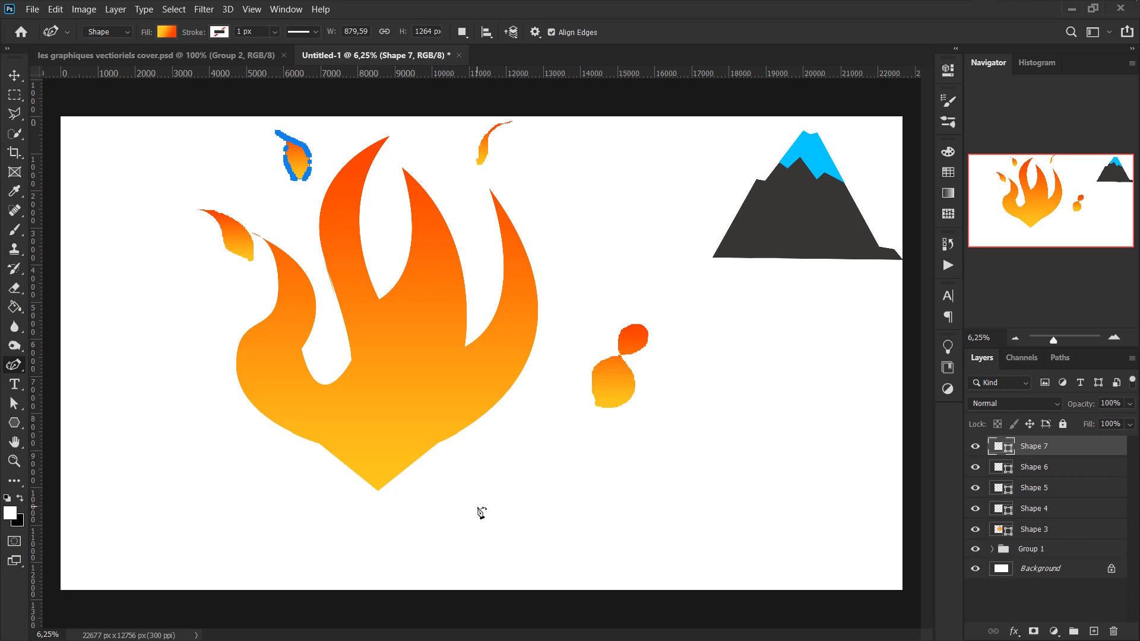
pyautogui.hotkey('ctrl', 'shift', 'alt', 'n')
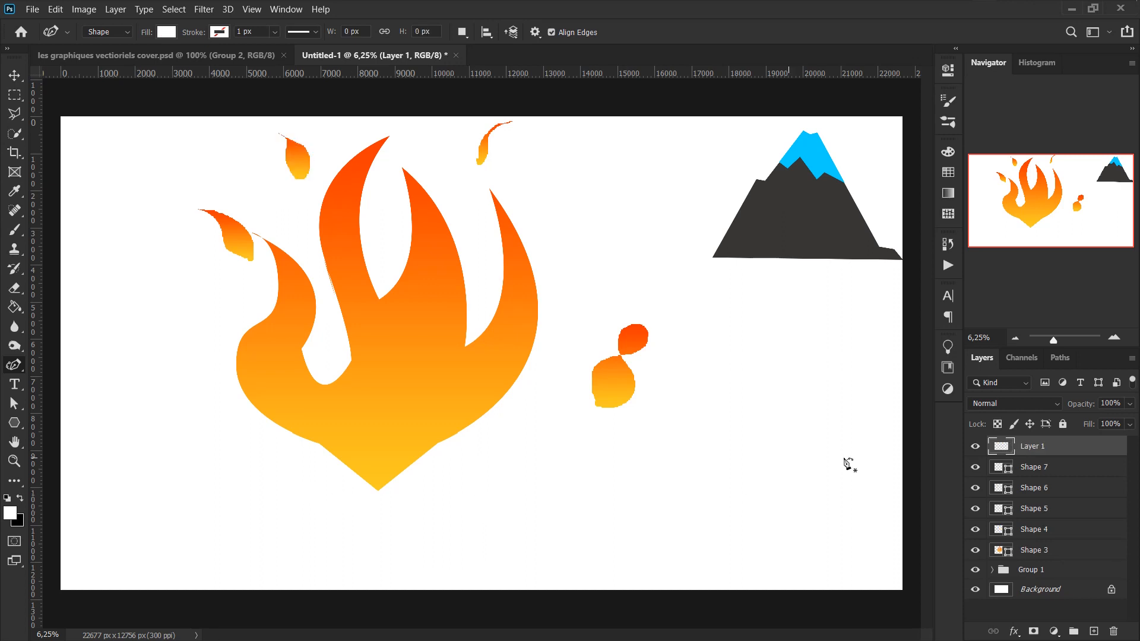
pyautogui.click(702, 340)
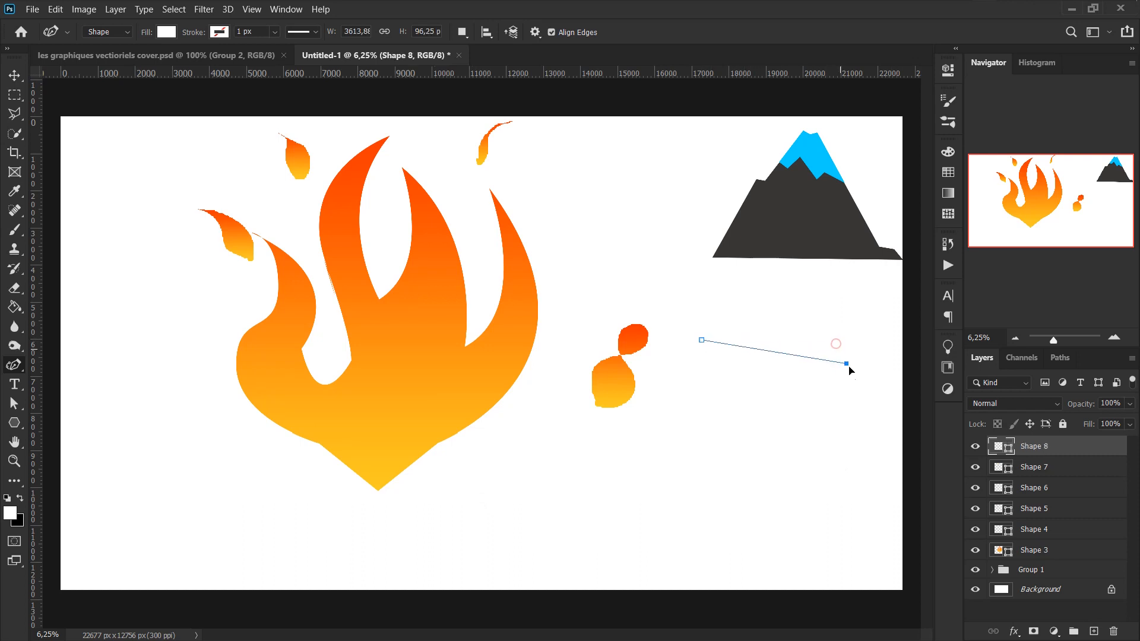
pyautogui.click(895, 556)
pyautogui.moveTo(895, 556); pyautogui.dragTo(827, 330)
pyautogui.moveTo(858, 450)
pyautogui.mouseDown()
pyautogui.moveTo(827, 450)
pyautogui.moveTo(839, 451)
pyautogui.mouseUp()
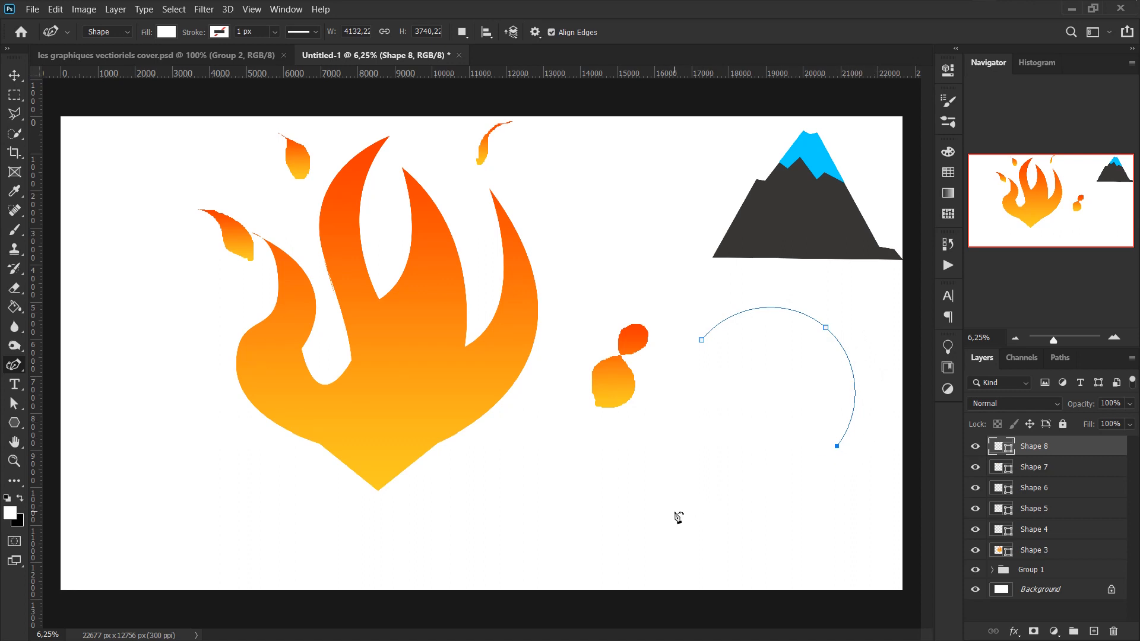
pyautogui.click(756, 379)
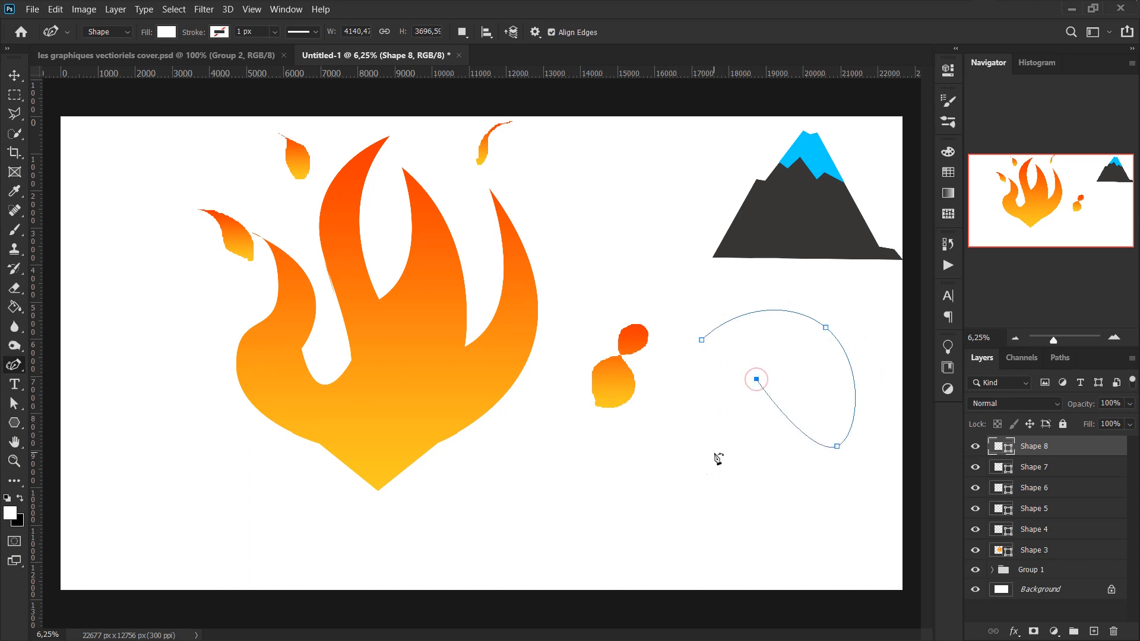
pyautogui.click(698, 519)
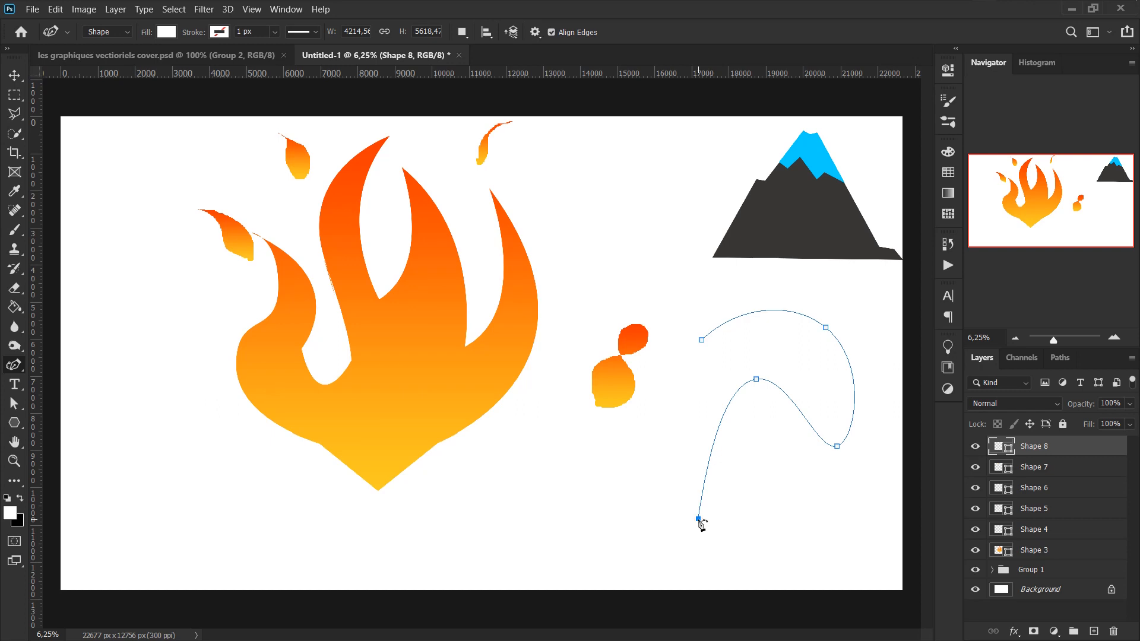
pyautogui.click(826, 507)
pyautogui.click(701, 340)
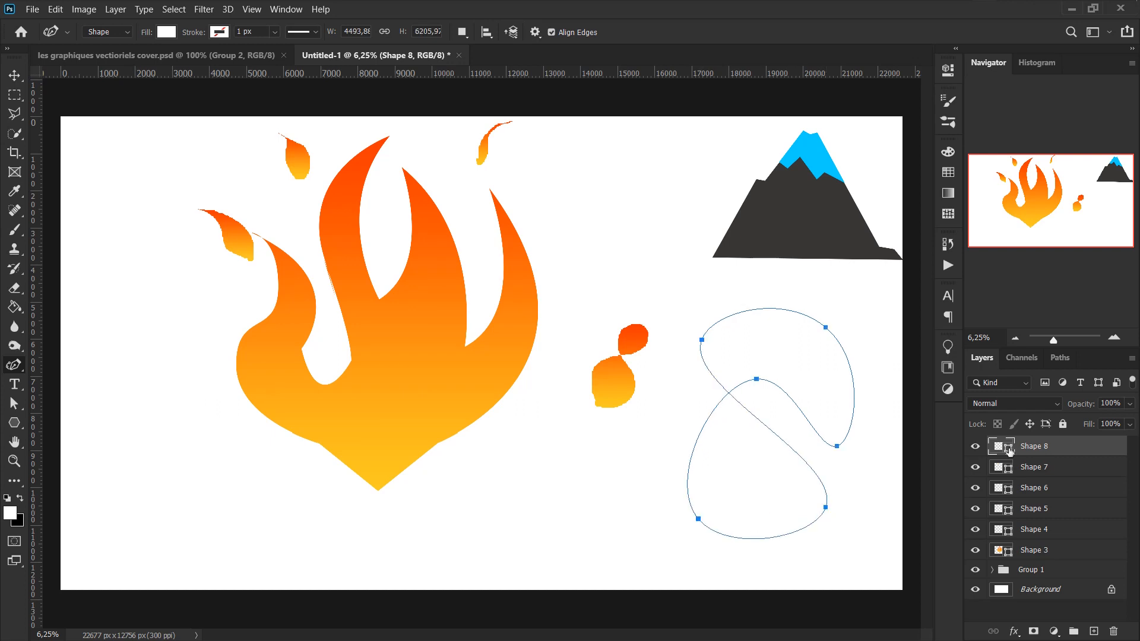
pyautogui.moveTo(1010, 451); pyautogui.dragTo(1114, 633)
# Draw a closed six-point Curvature Pen shape with a top notch, about 7387 by 4577 px, on a new layer over the flame's base.
pyautogui.click(1093, 632)
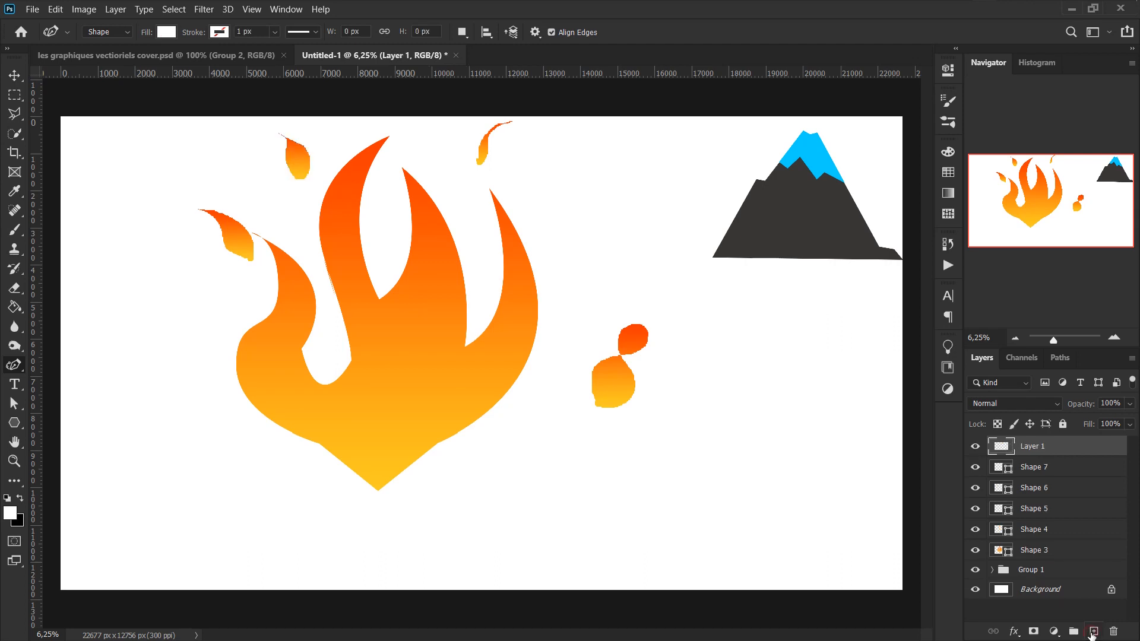
pyautogui.click(219, 470)
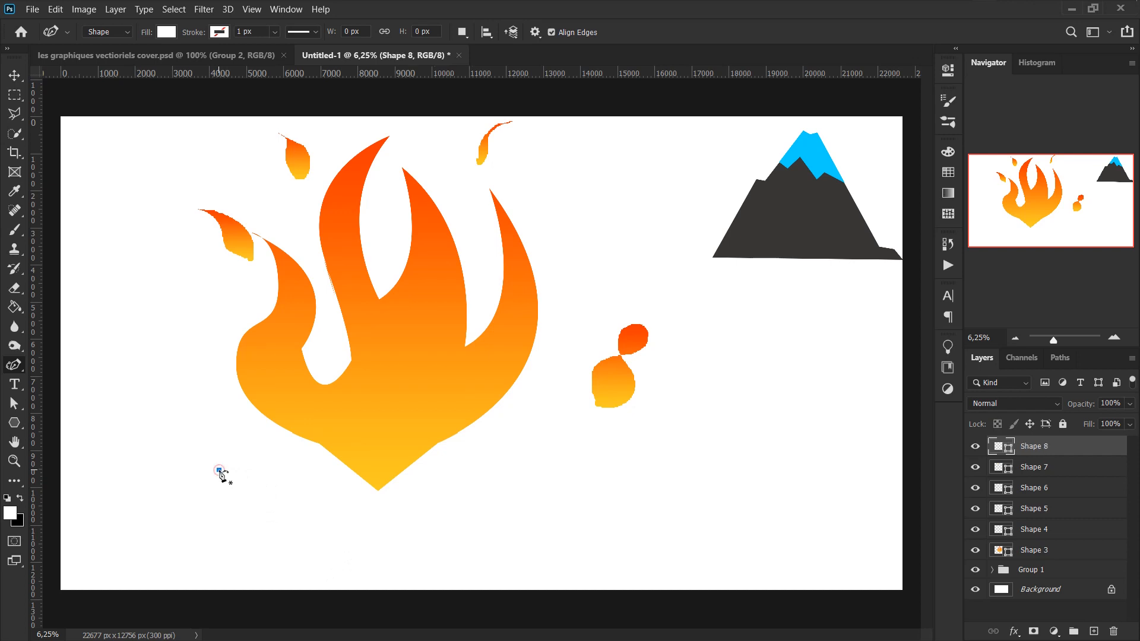
pyautogui.click(265, 419)
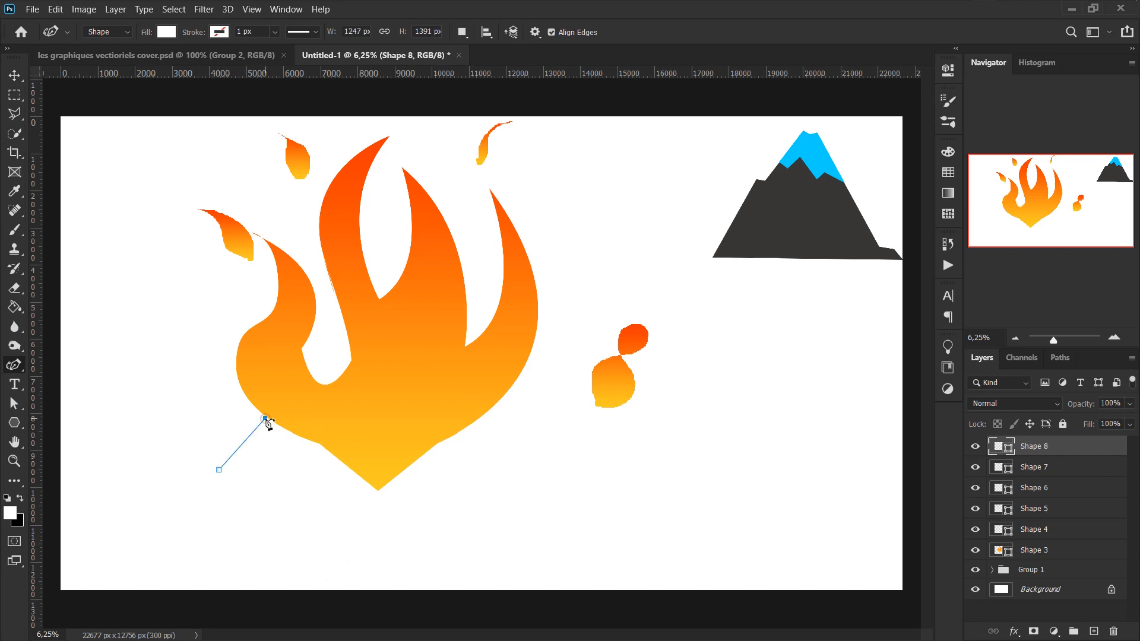
pyautogui.click(358, 473)
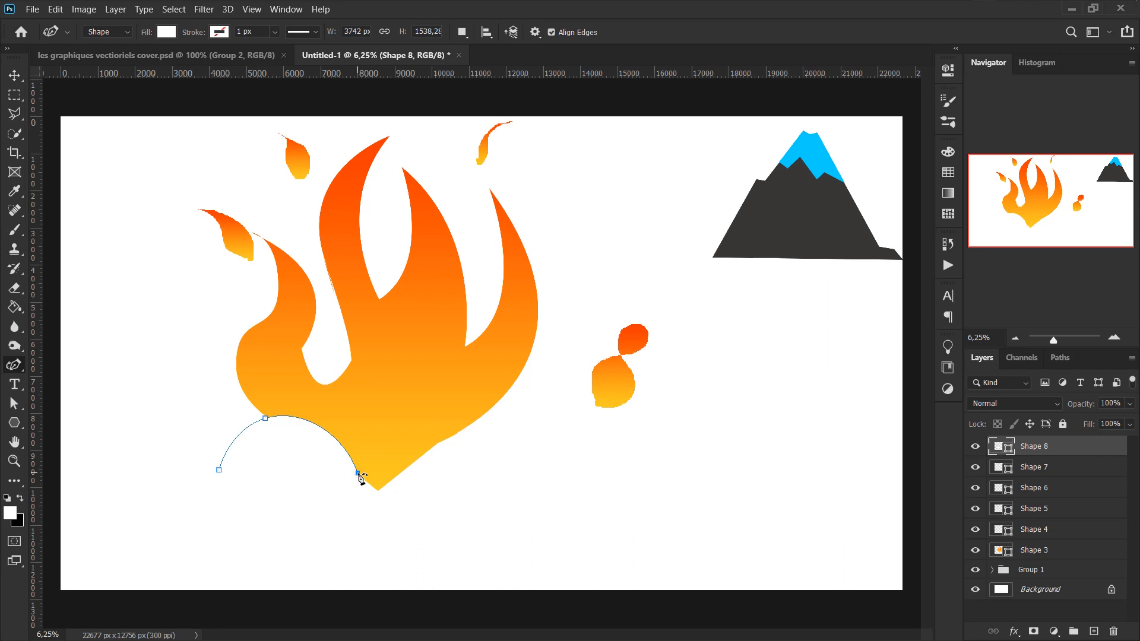
pyautogui.click(431, 414)
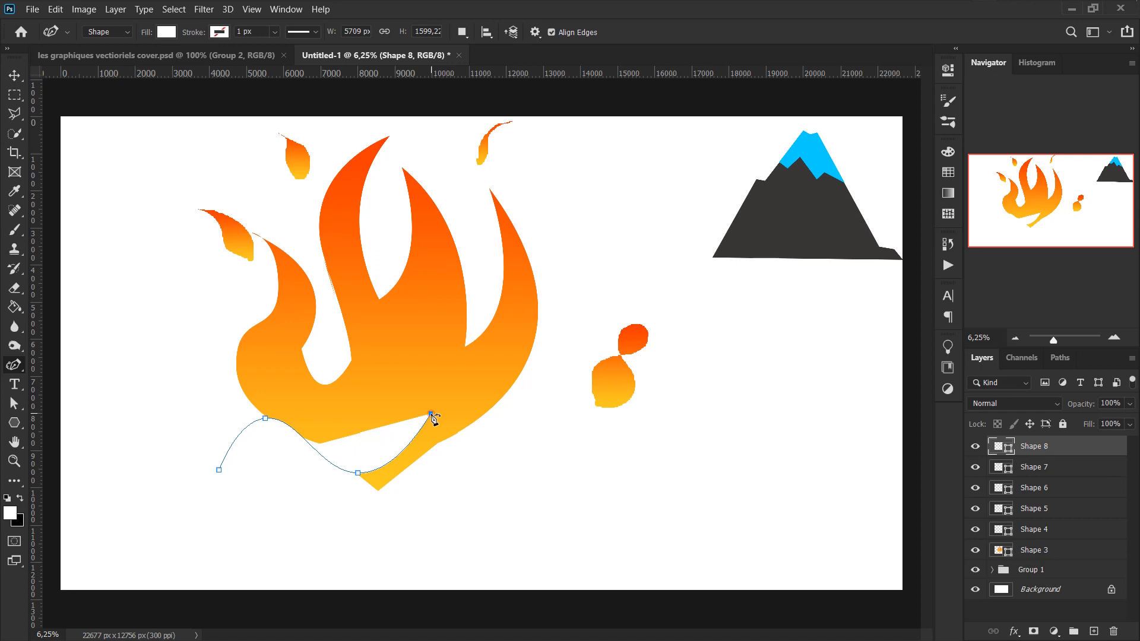
pyautogui.click(492, 482)
pyautogui.click(352, 584)
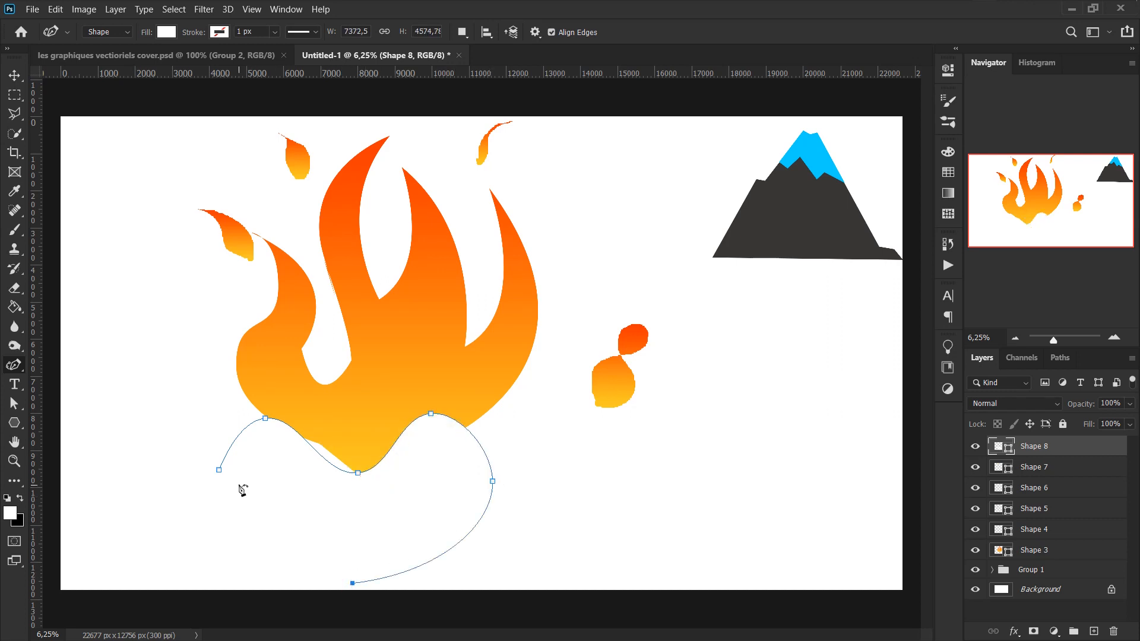
pyautogui.click(220, 471)
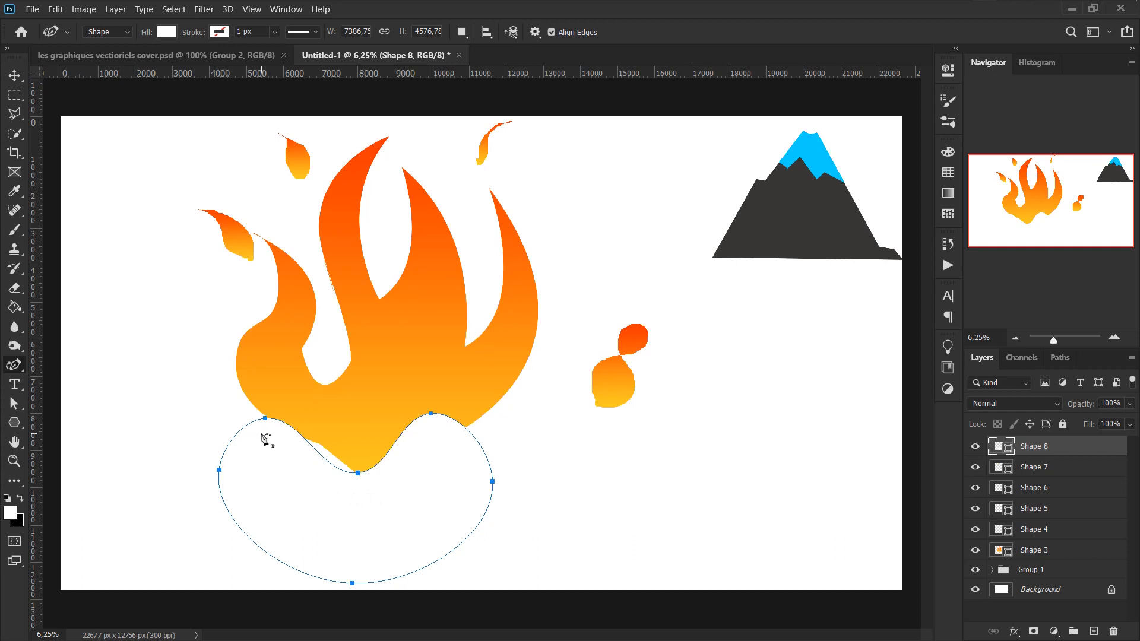
# Raise the notch point of the new shape slightly, and move the whole shape up and right to centre it under the flame.
pyautogui.keyDown('ctrl'); pyautogui.click(358, 473); pyautogui.keyUp('ctrl')
pyautogui.moveTo(357, 473); pyautogui.dragTo(362, 459)
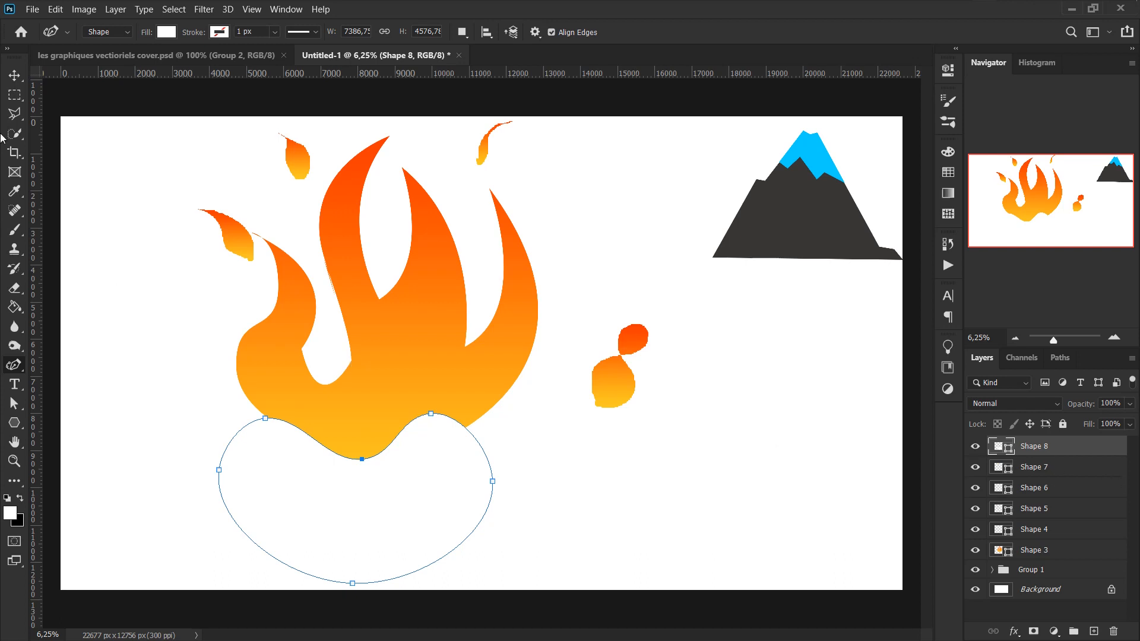
pyautogui.click(13, 76)
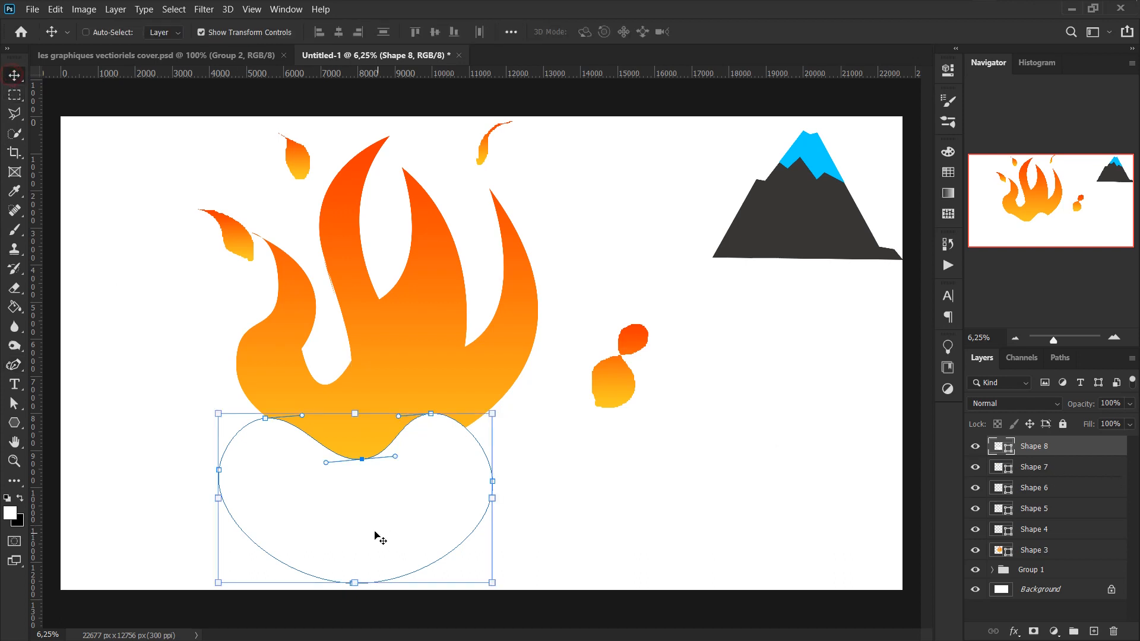
pyautogui.moveTo(377, 533); pyautogui.dragTo(396, 508)
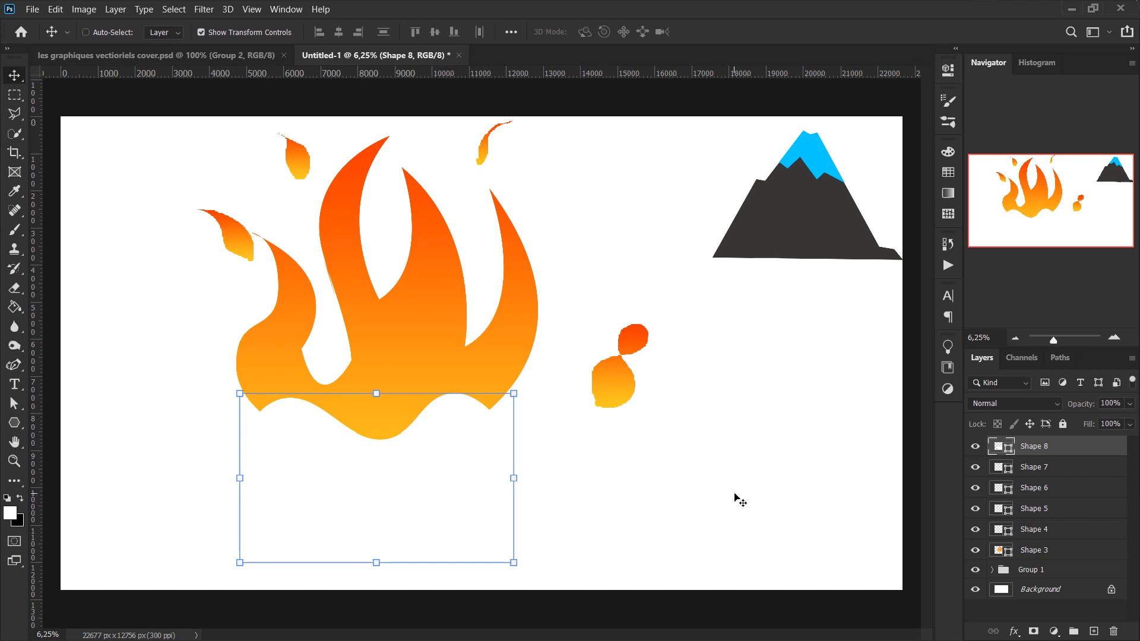
# Fill the notched shape with the red colour #fc1334.
pyautogui.doubleClick(1002, 447)
pyautogui.click(921, 181)
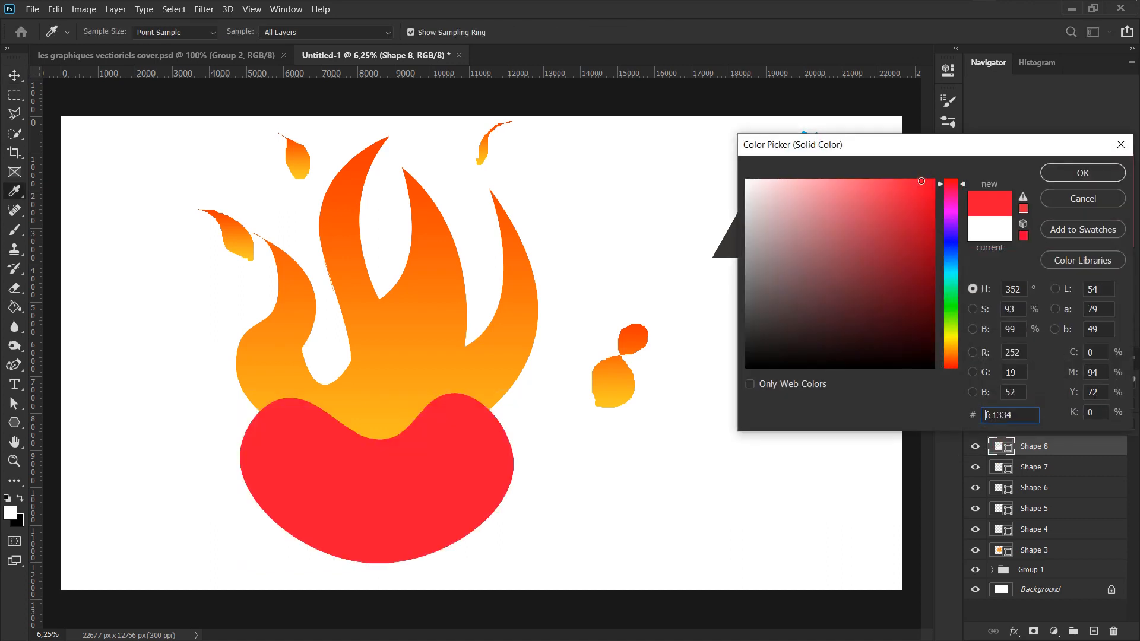
pyautogui.click(1103, 176)
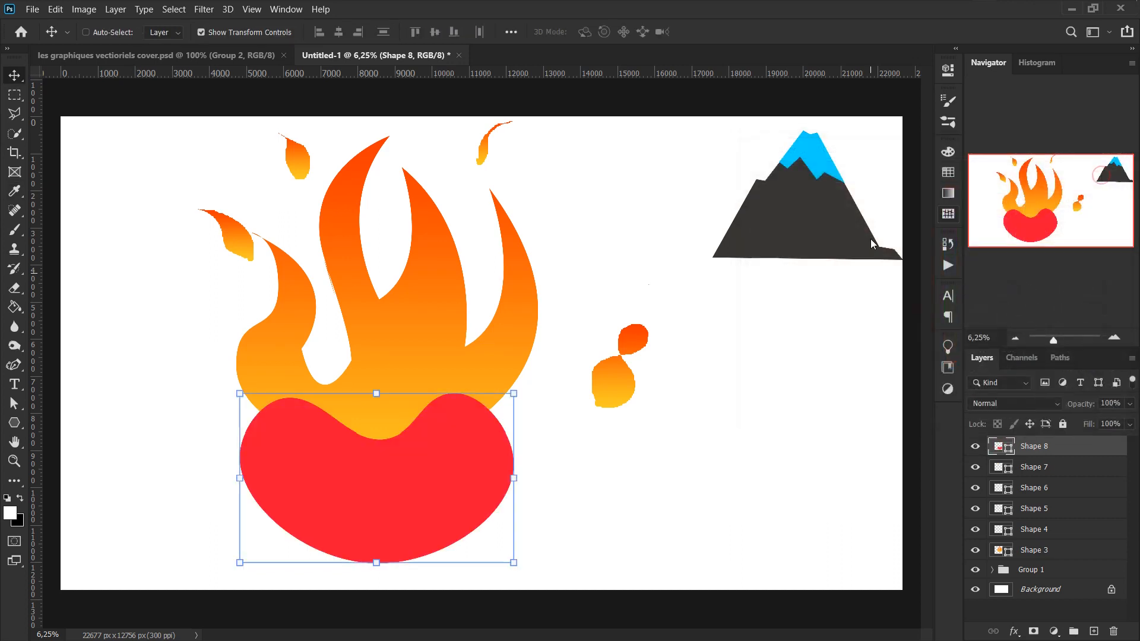
# Level the direction handles of the red shape's notch point with the Direct Selection tool.
pyautogui.press('a')
pyautogui.click(380, 440)
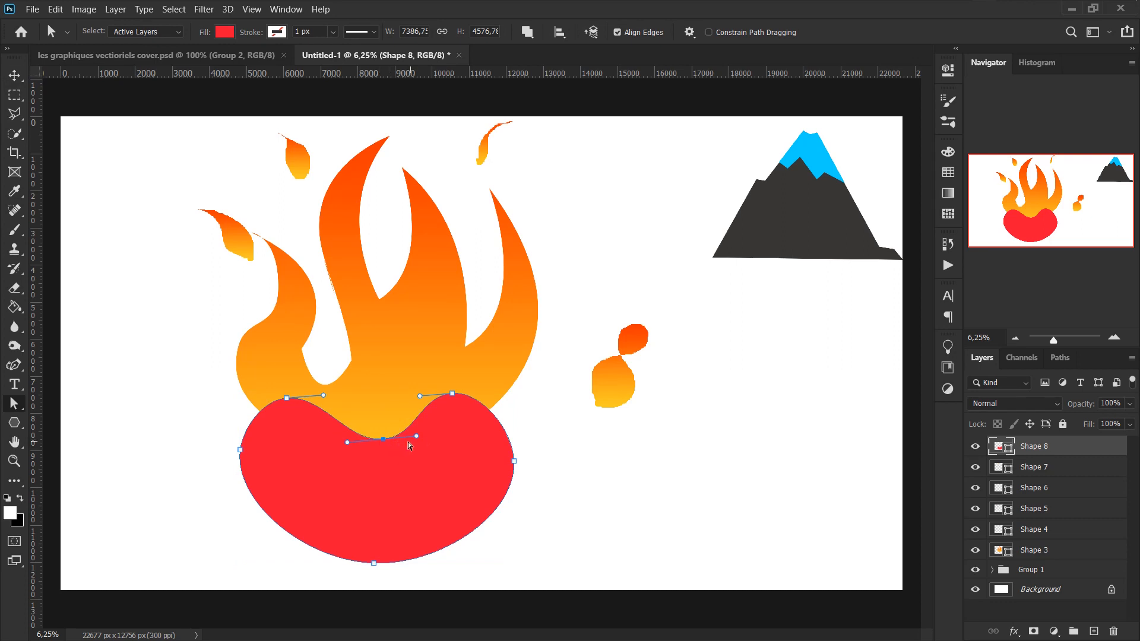
pyautogui.moveTo(416, 442); pyautogui.dragTo(416, 444)
# Convert the red shape's bottom point and notch point to sharp corners to form a heart.
pyautogui.click(13, 366)
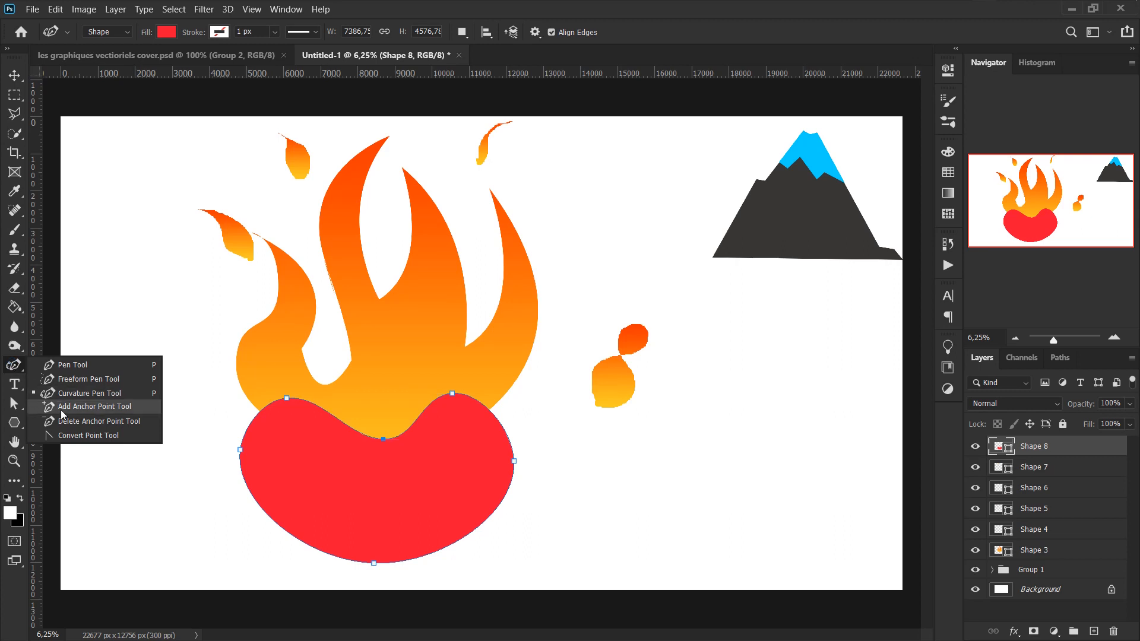
pyautogui.click(117, 436)
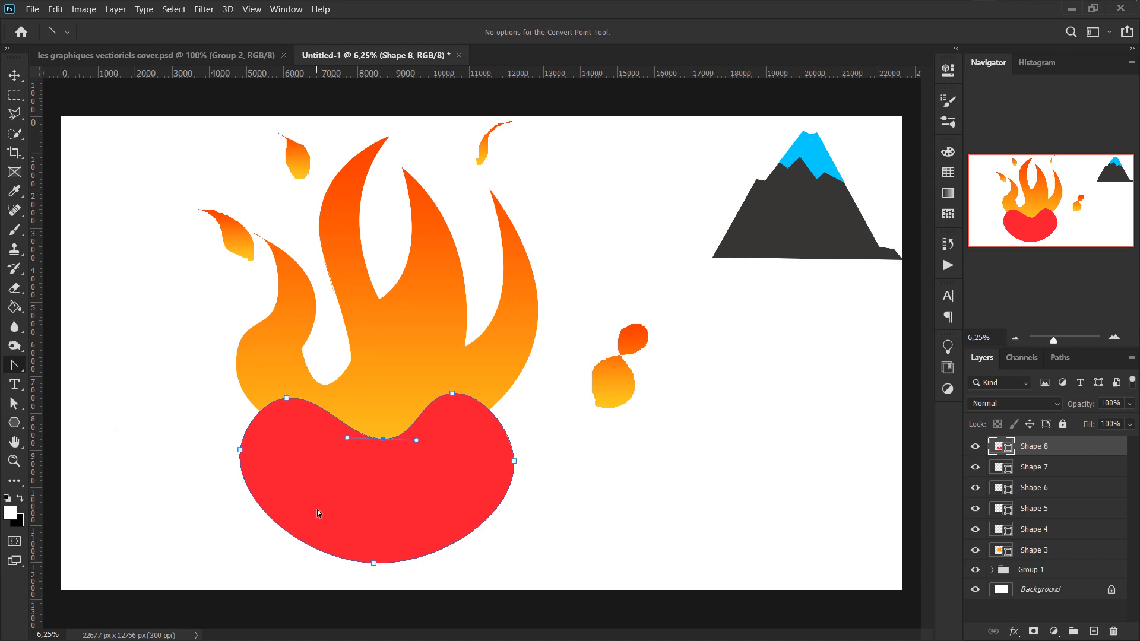
pyautogui.click(375, 564)
pyautogui.press('a')
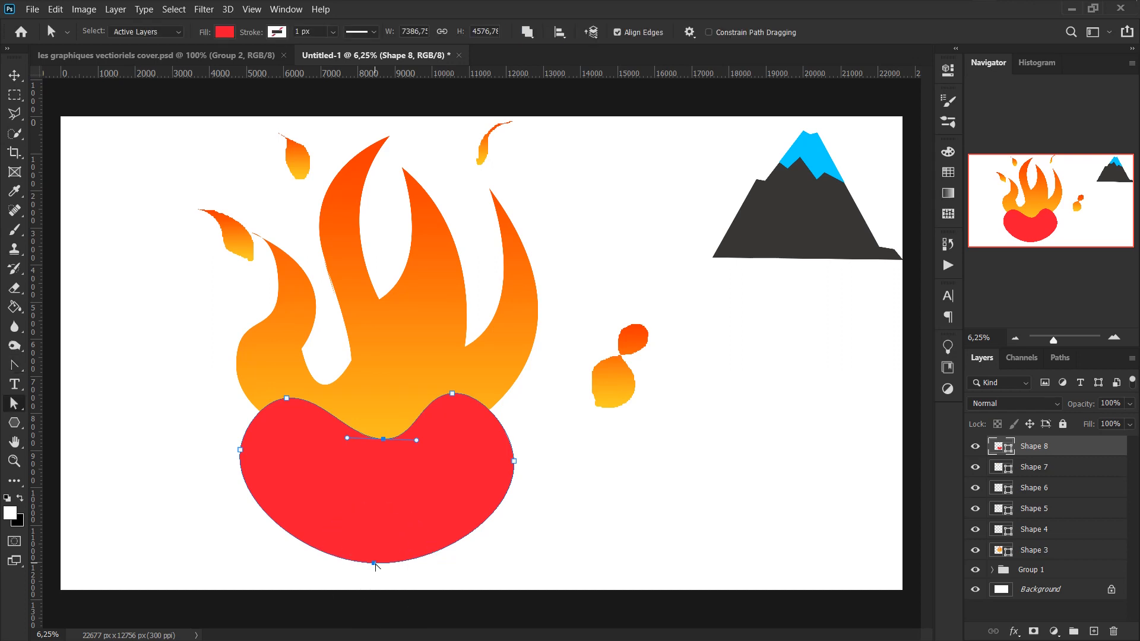
pyautogui.click(375, 563)
pyautogui.moveTo(441, 565); pyautogui.dragTo(441, 565)
pyautogui.click(13, 366)
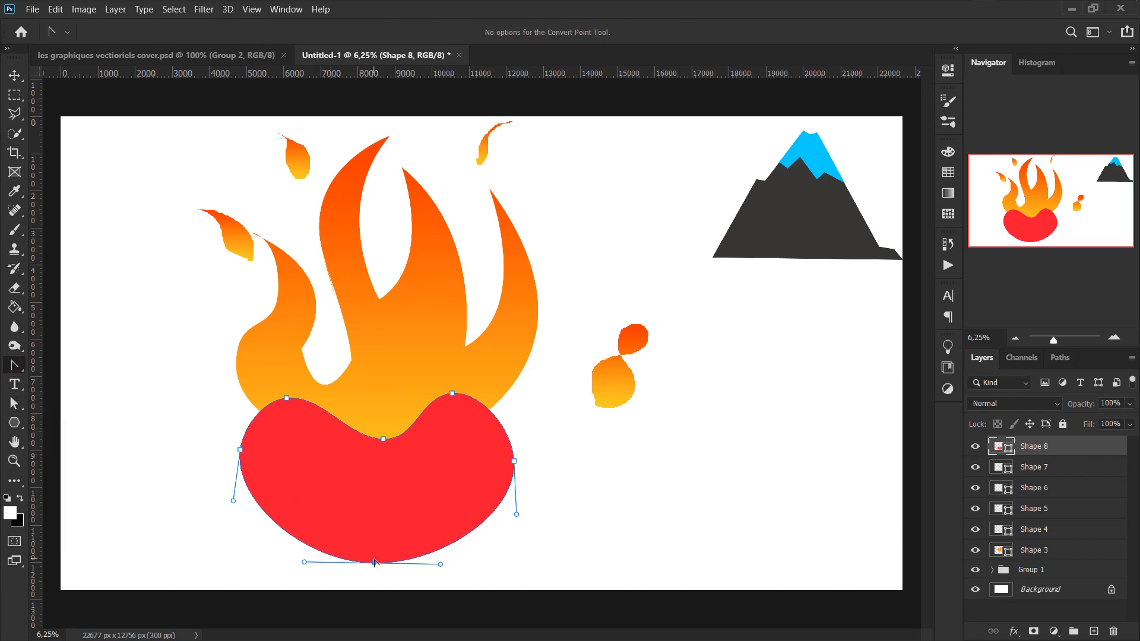
pyautogui.click(374, 563)
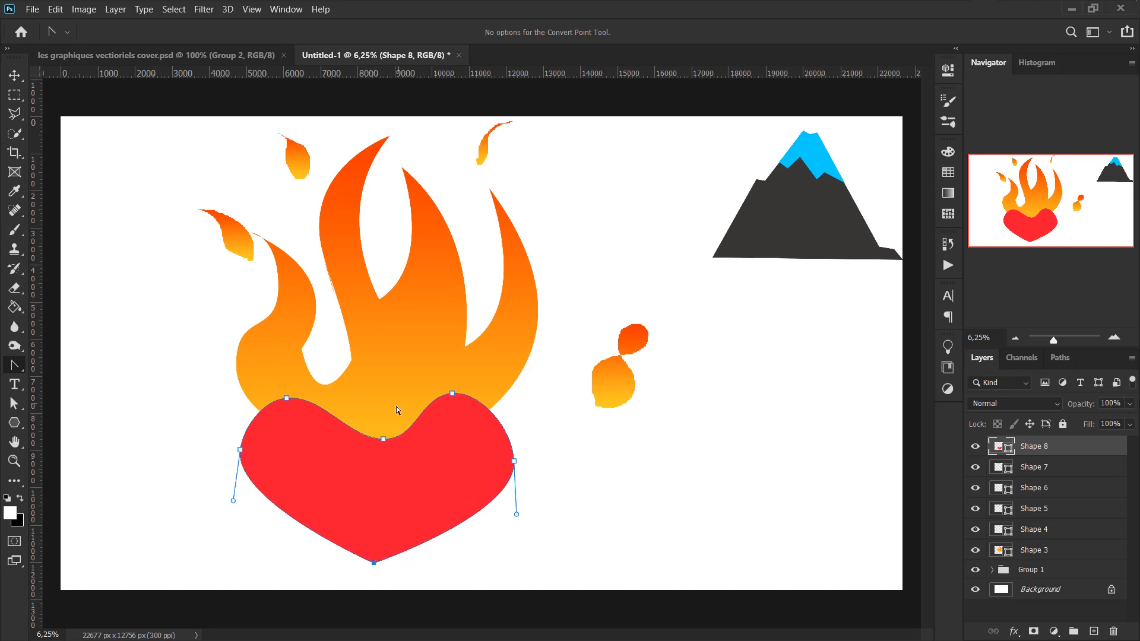
pyautogui.click(383, 440)
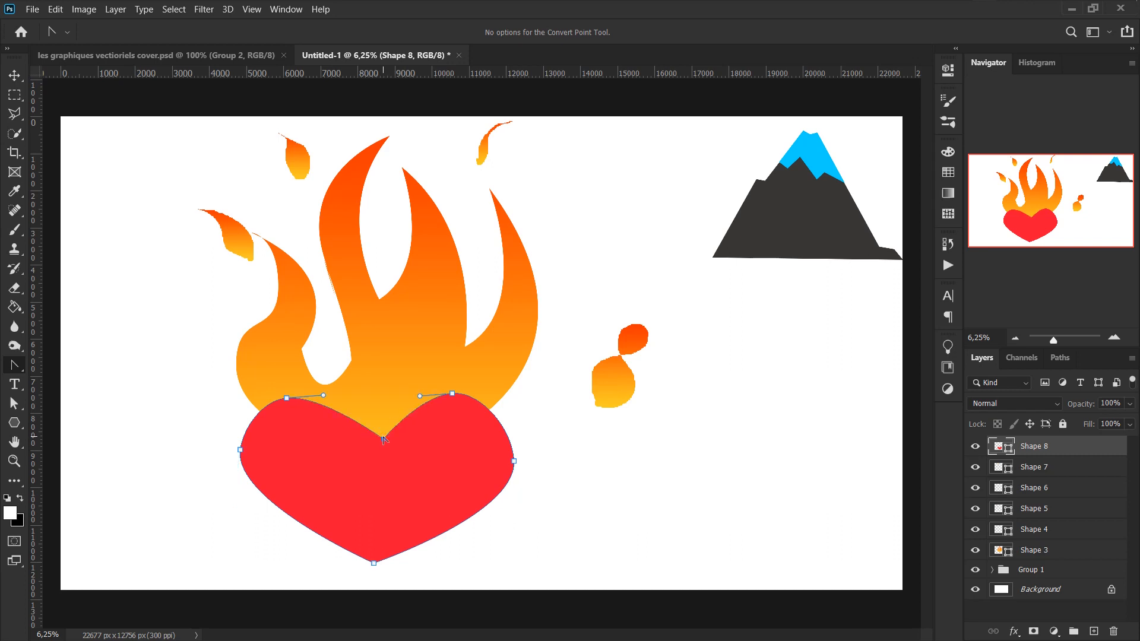
# Shift the heart's notch point left and its right-side point inward, making the heart about 6901 px wide.
pyautogui.press('a')
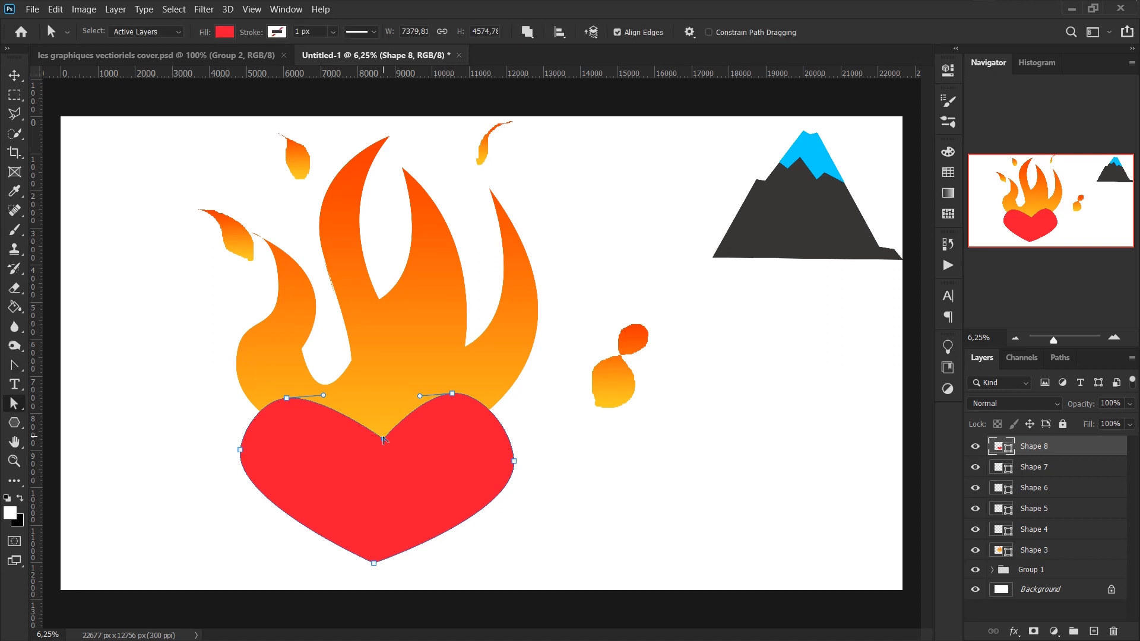
pyautogui.moveTo(384, 439); pyautogui.dragTo(376, 437)
pyautogui.moveTo(514, 460); pyautogui.dragTo(494, 460)
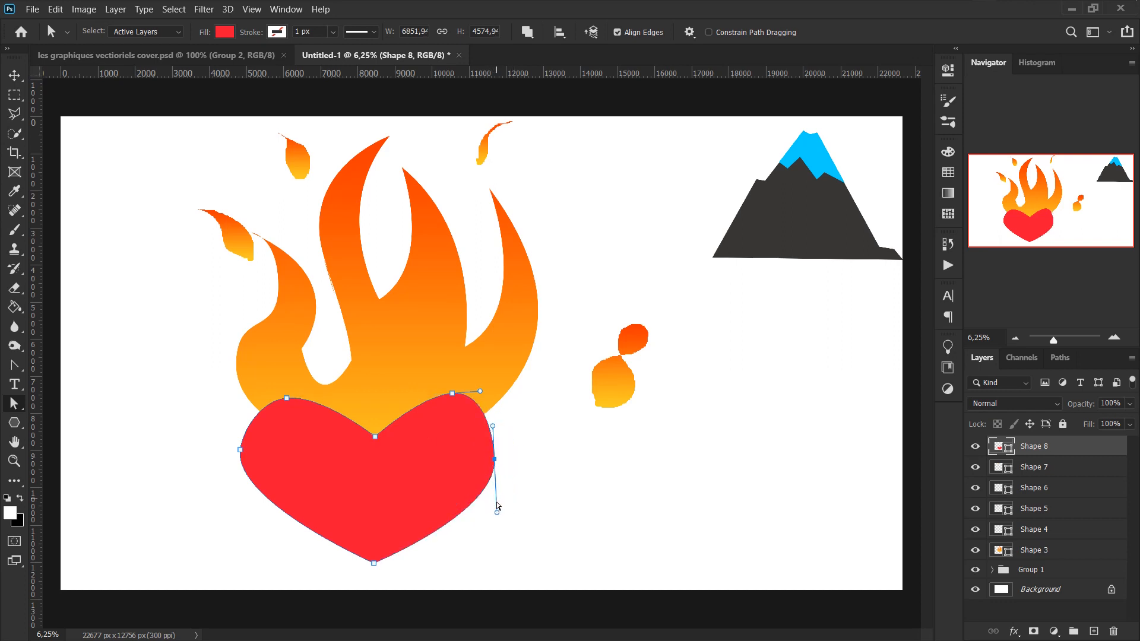
pyautogui.click(371, 442)
pyautogui.moveTo(370, 441); pyautogui.dragTo(369, 440)
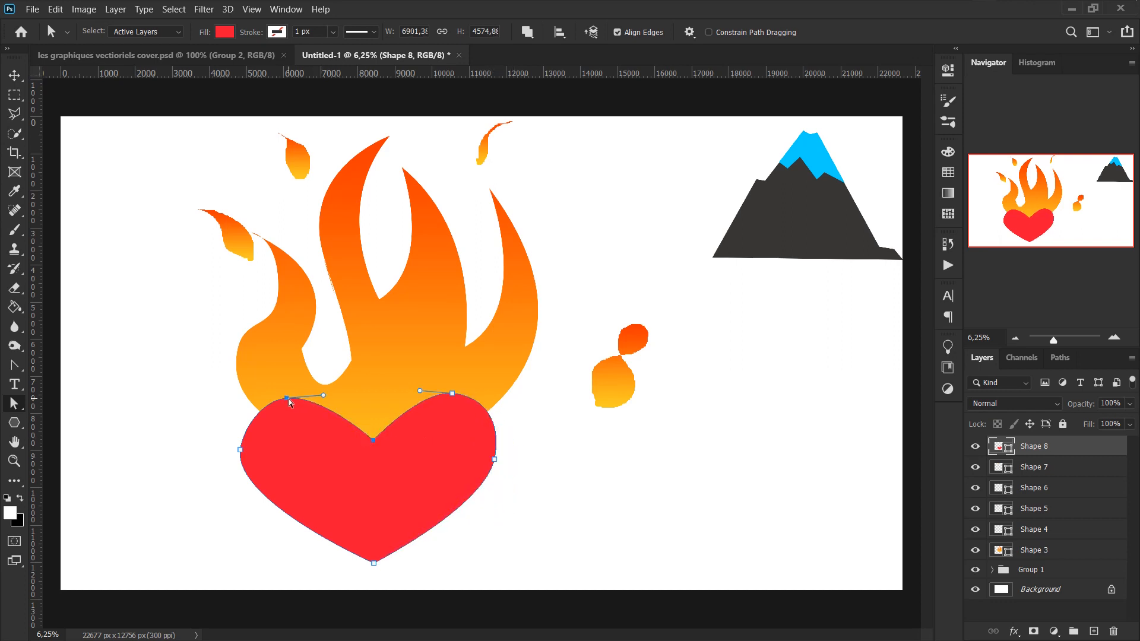
# Adjust both direction handles of the heart's left-side point to round its left lobe.
pyautogui.click(240, 450)
pyautogui.moveTo(235, 501); pyautogui.dragTo(246, 506)
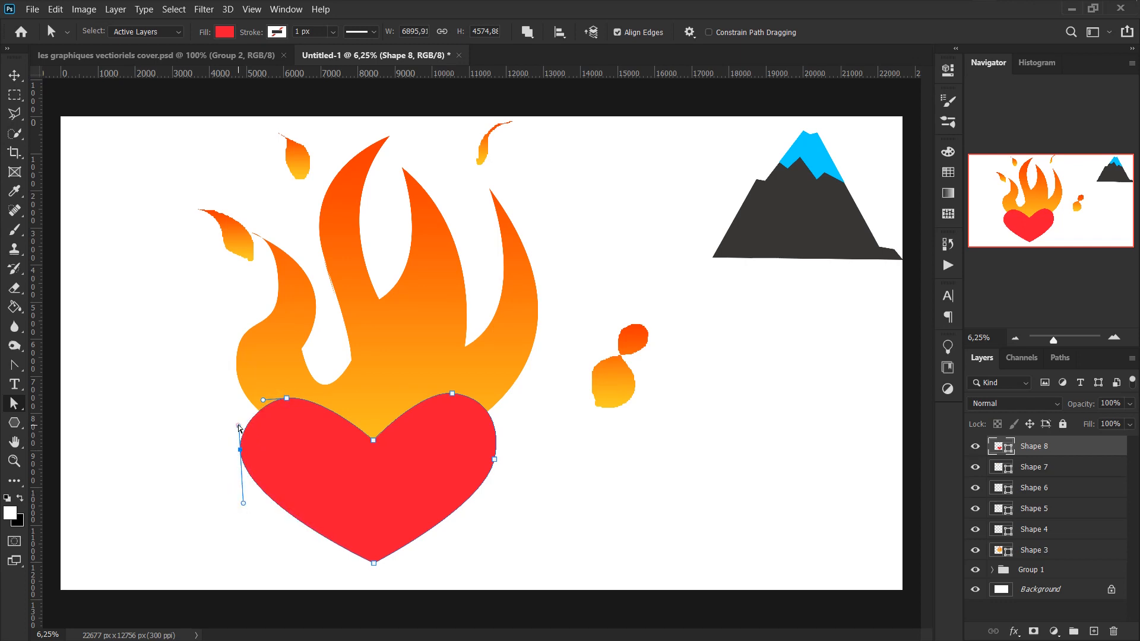
pyautogui.moveTo(239, 427); pyautogui.dragTo(238, 411)
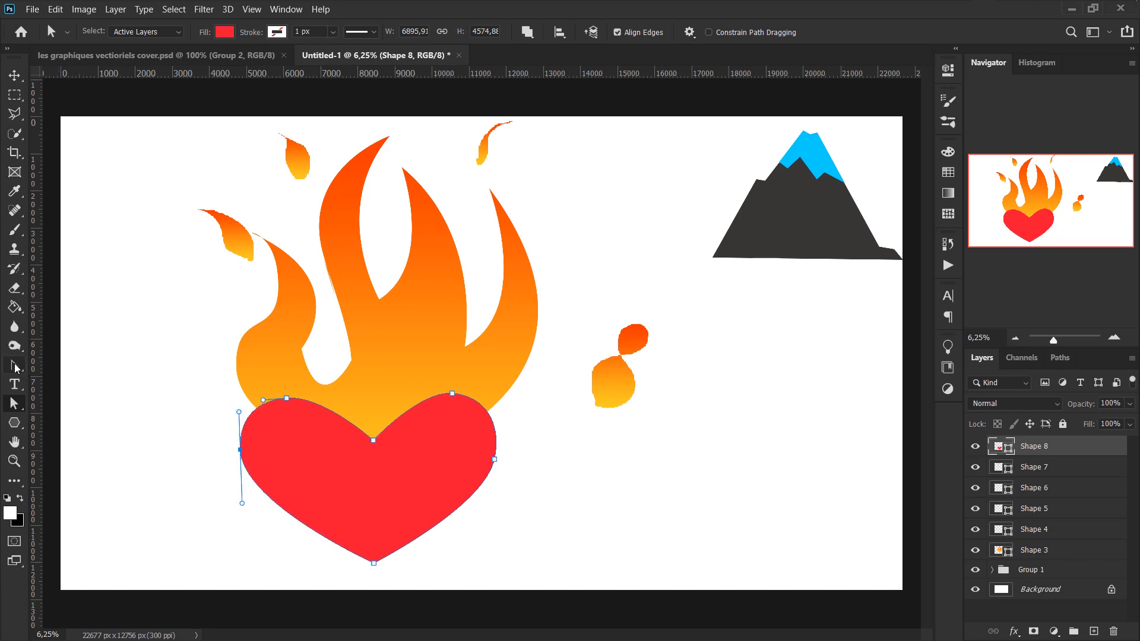
# Try curving the heart's lower sides inward by breaking the side points' handles with the Convert Point tool, and undo these changes.
pyautogui.click(16, 367)
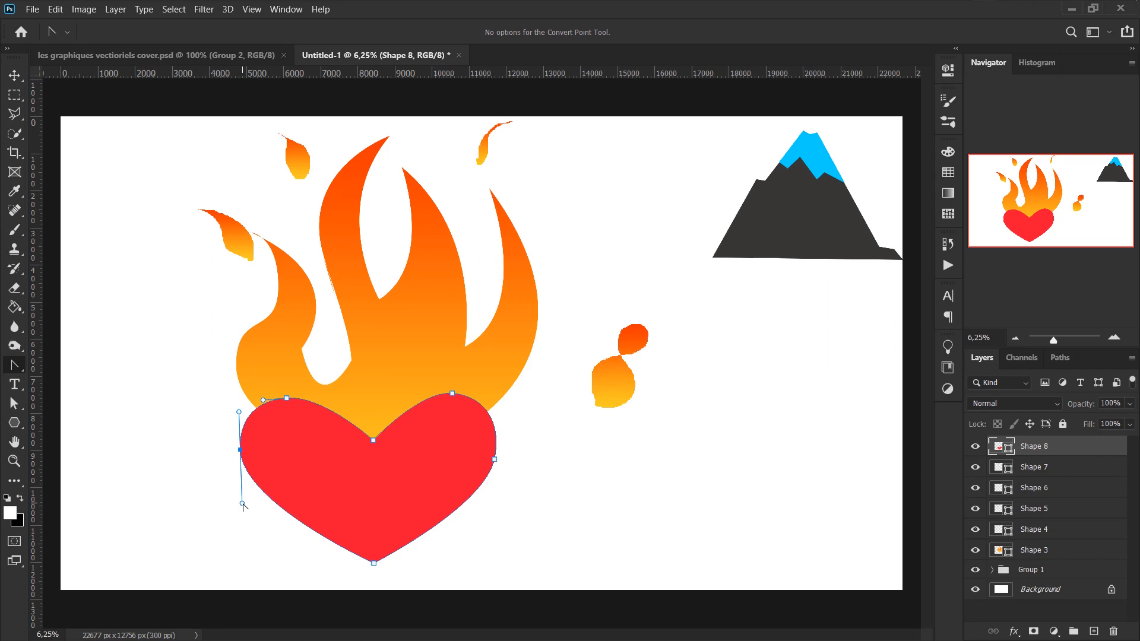
pyautogui.moveTo(243, 505); pyautogui.dragTo(320, 436)
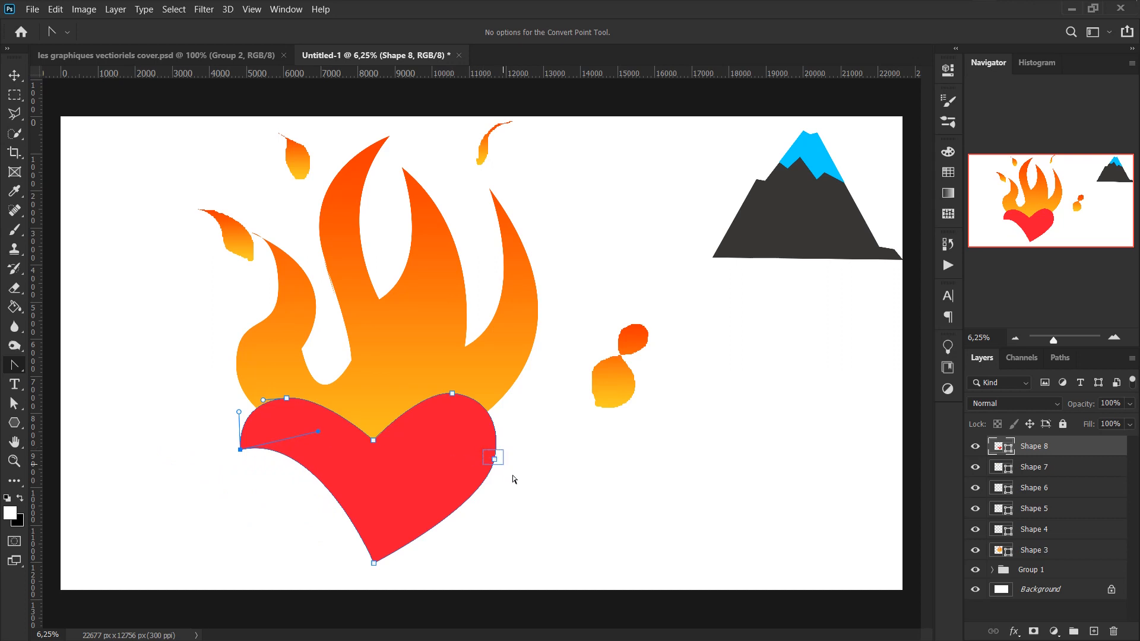
pyautogui.moveTo(495, 459); pyautogui.dragTo(384, 447)
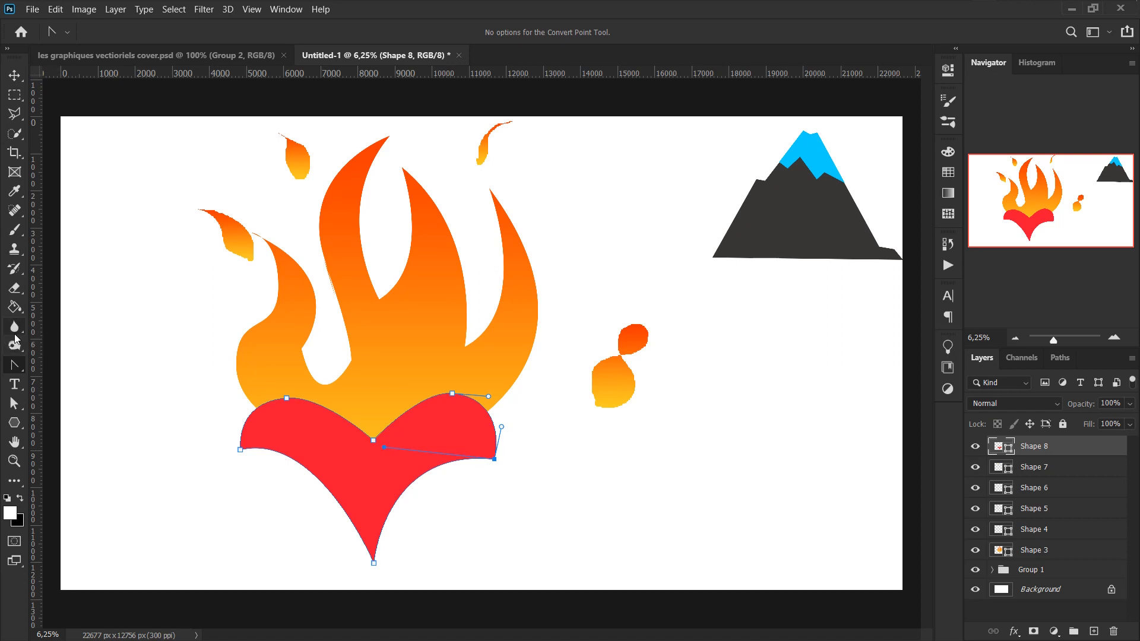
pyautogui.click(18, 404)
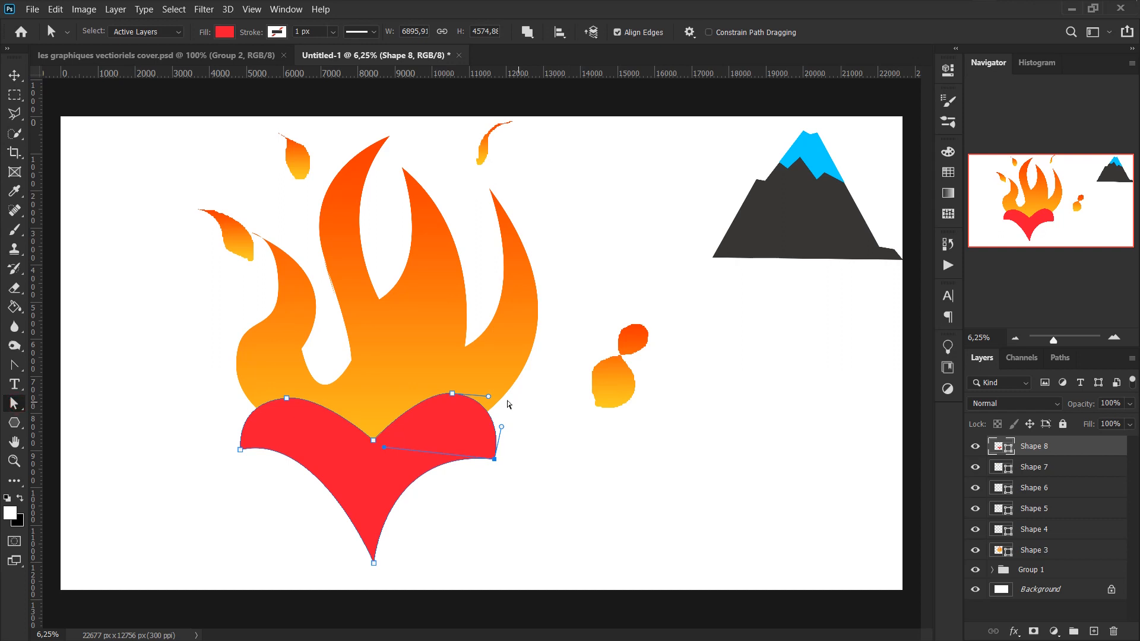
pyautogui.click(450, 390)
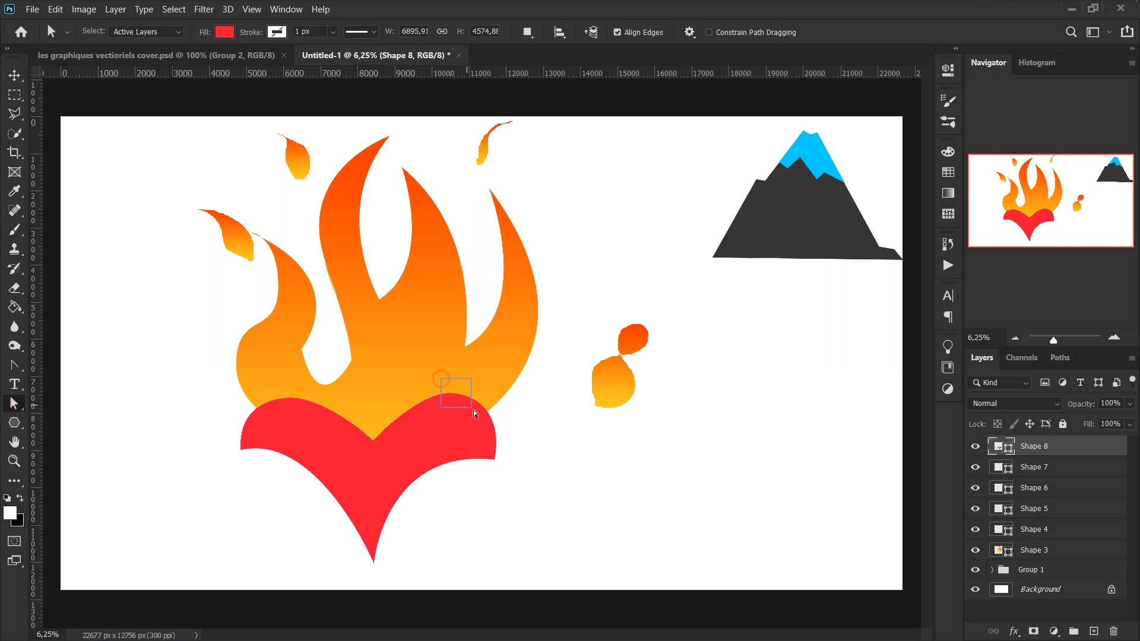
pyautogui.moveTo(473, 410)
pyautogui.mouseDown()
pyautogui.moveTo(488, 381)
pyautogui.moveTo(497, 425)
pyautogui.moveTo(491, 371)
pyautogui.moveTo(486, 396)
pyautogui.mouseUp()
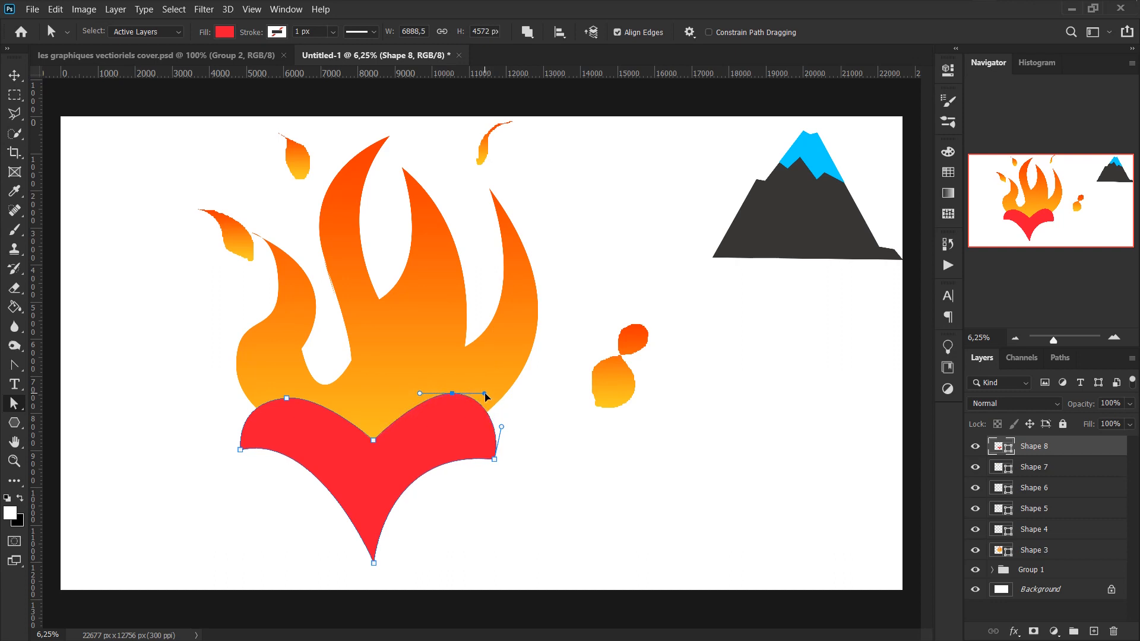
pyautogui.hotkey('ctrl', 'z')
pyautogui.hotkey('ctrl', 'z')
pyautogui.hotkey('ctrl', 'z')
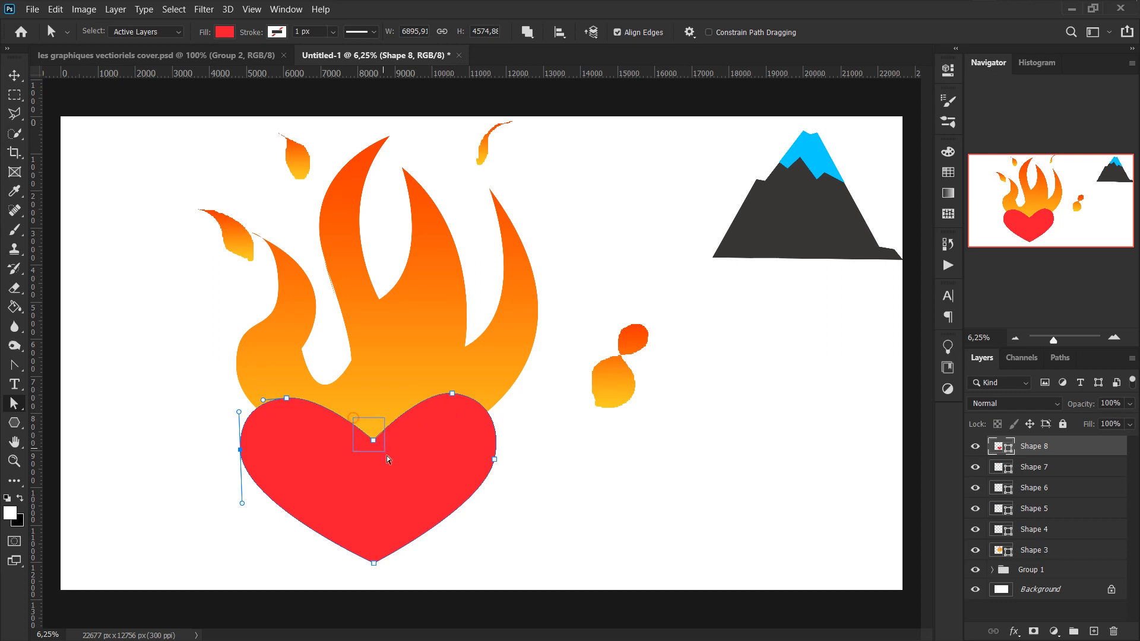
# Move the heart's notch up, its bottom point down and both side points inward, making it about 6451 px wide and 5182 px tall.
pyautogui.moveTo(374, 440); pyautogui.dragTo(368, 430)
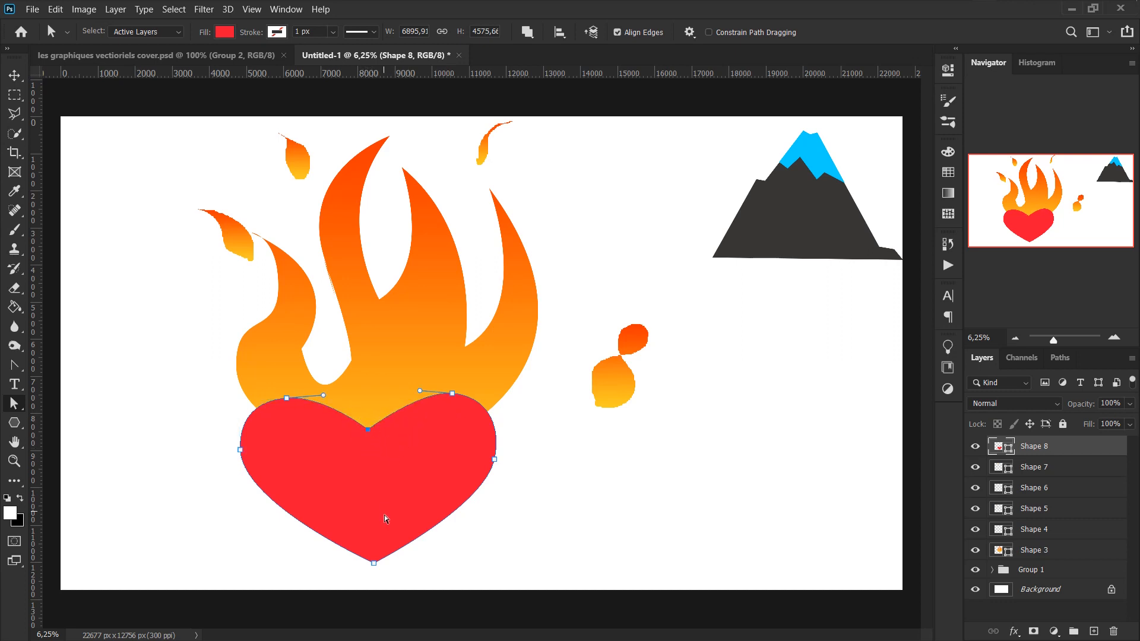
pyautogui.moveTo(374, 563); pyautogui.dragTo(370, 585)
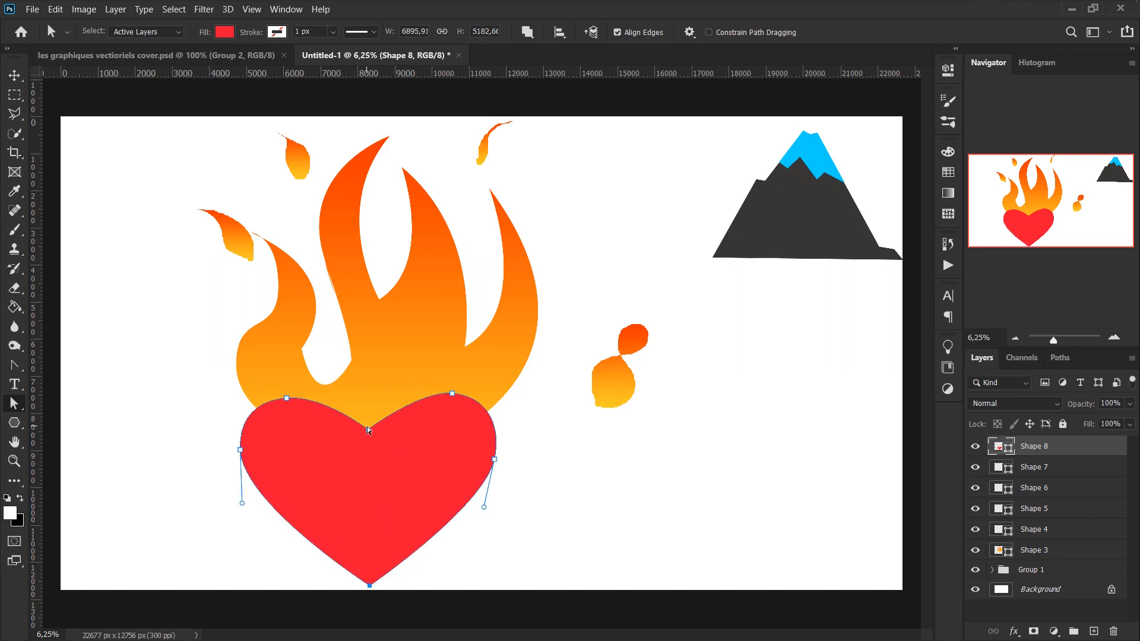
pyautogui.click(286, 398)
pyautogui.moveTo(240, 449); pyautogui.dragTo(250, 451)
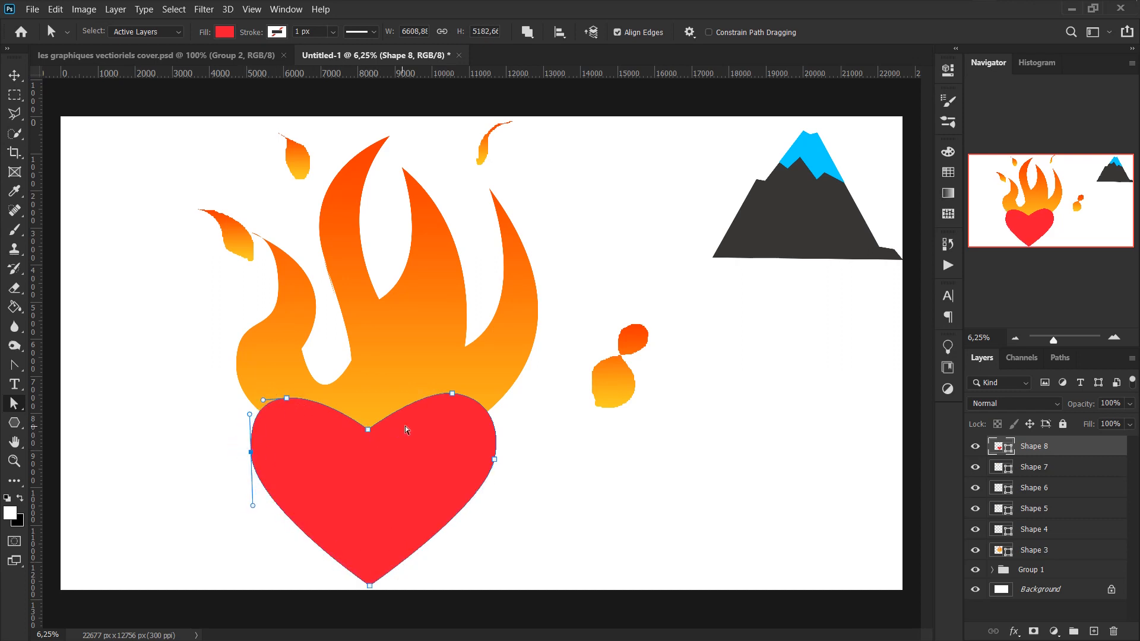
pyautogui.click(369, 431)
pyautogui.click(495, 460)
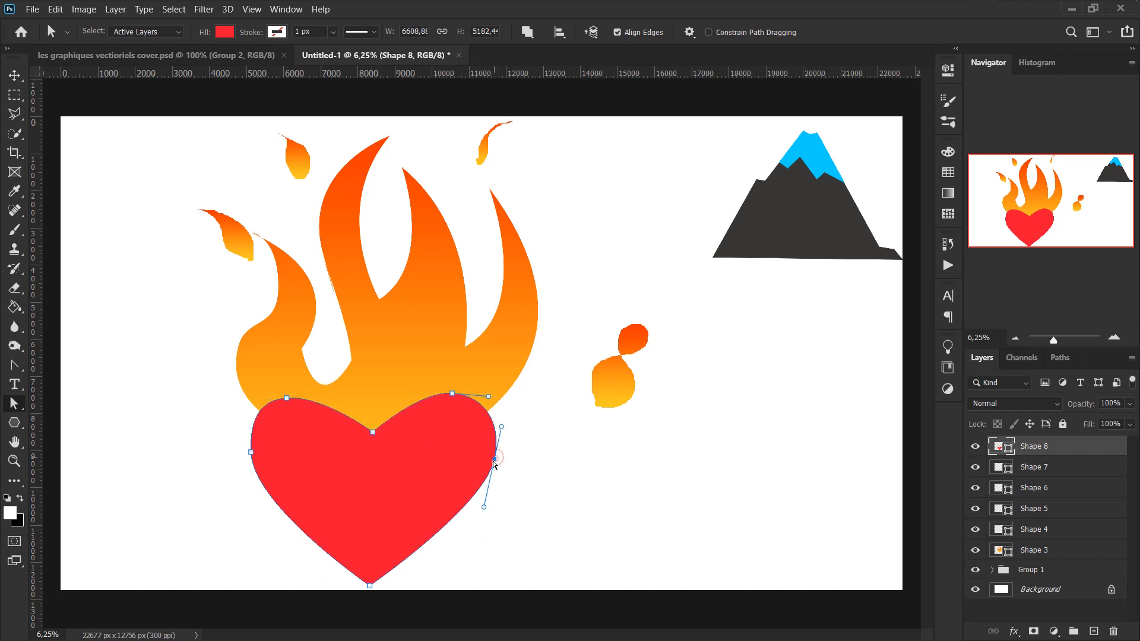
pyautogui.moveTo(493, 462); pyautogui.dragTo(488, 463)
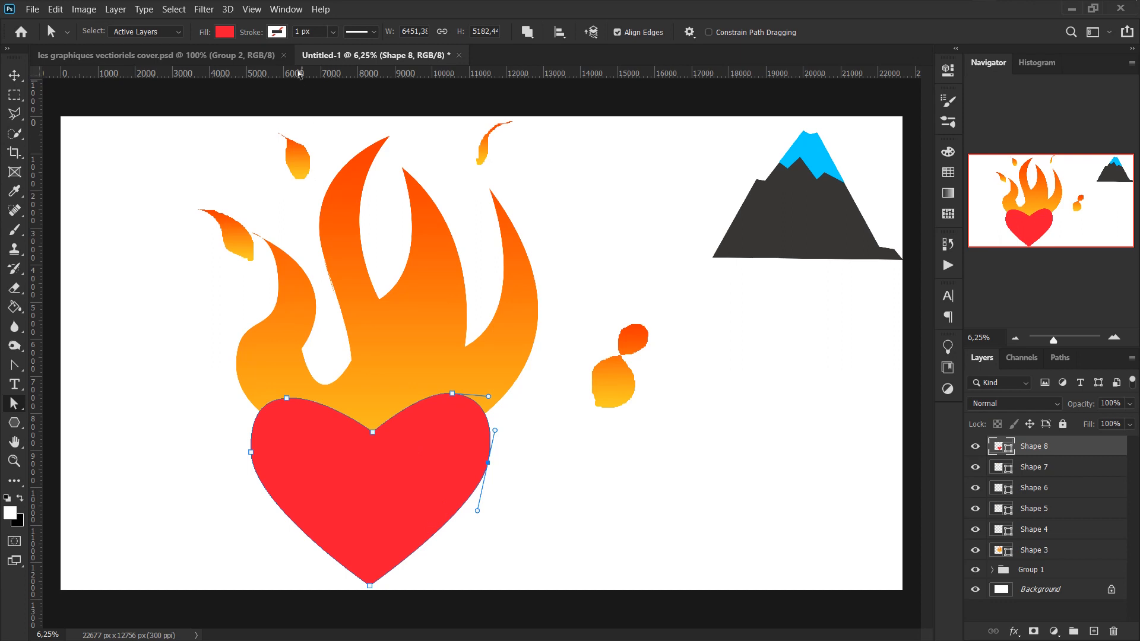
# Give the heart a solid red stroke 10 px wide.
pyautogui.click(281, 34)
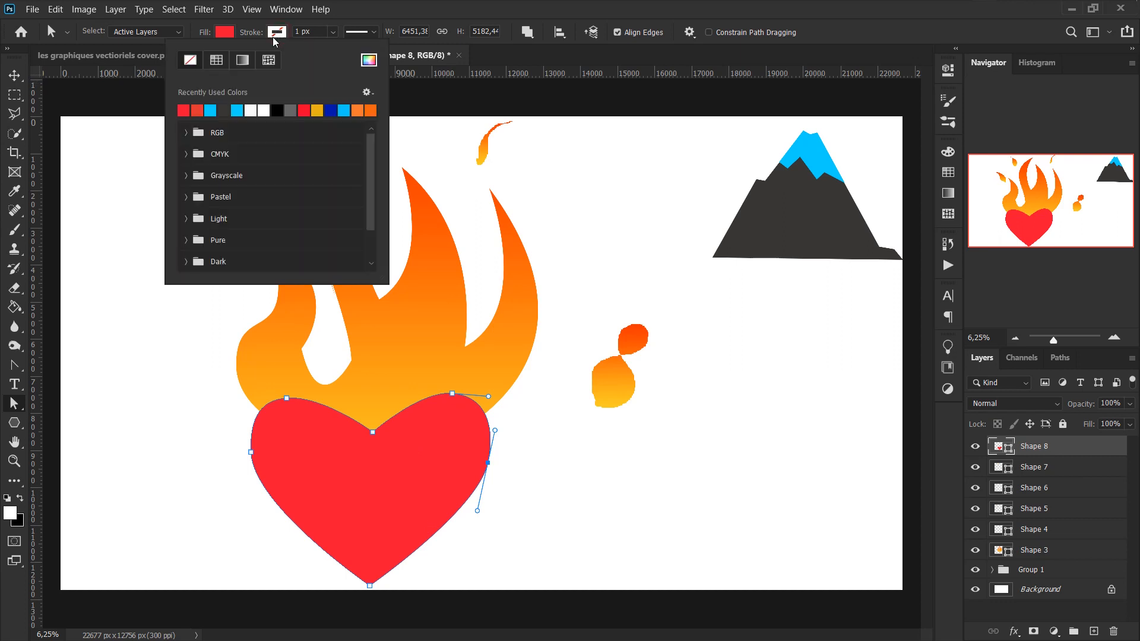
pyautogui.click(243, 61)
pyautogui.click(216, 60)
pyautogui.click(185, 109)
pyautogui.click(292, 32)
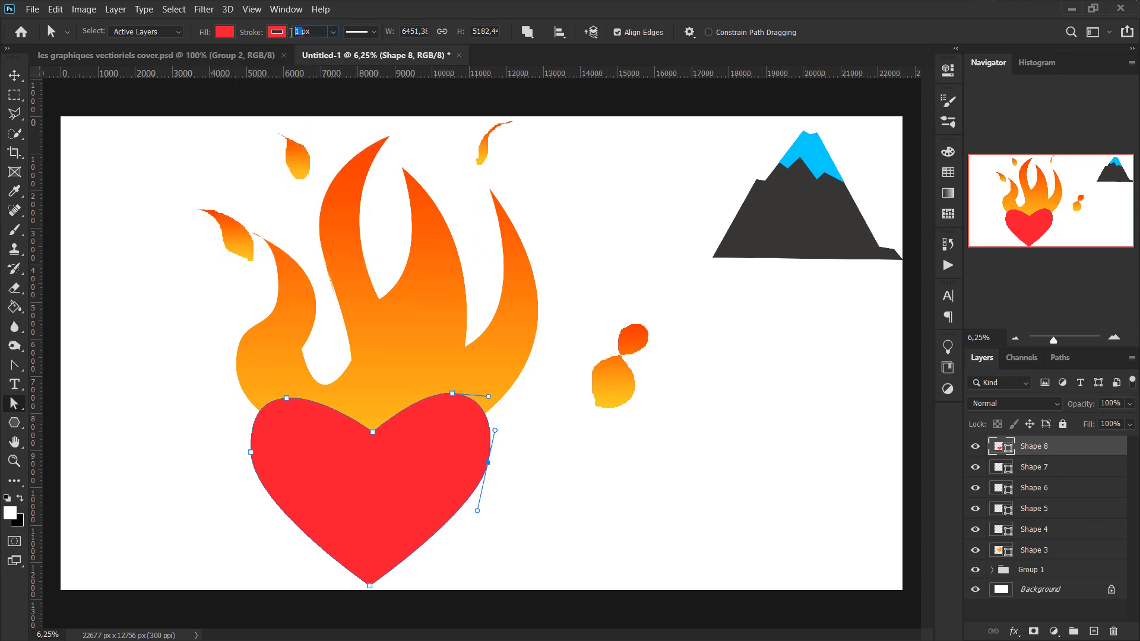
pyautogui.write('10')
pyautogui.press('Return')
# Try a light blue fill on the heart and set its fill to none.
pyautogui.click(226, 32)
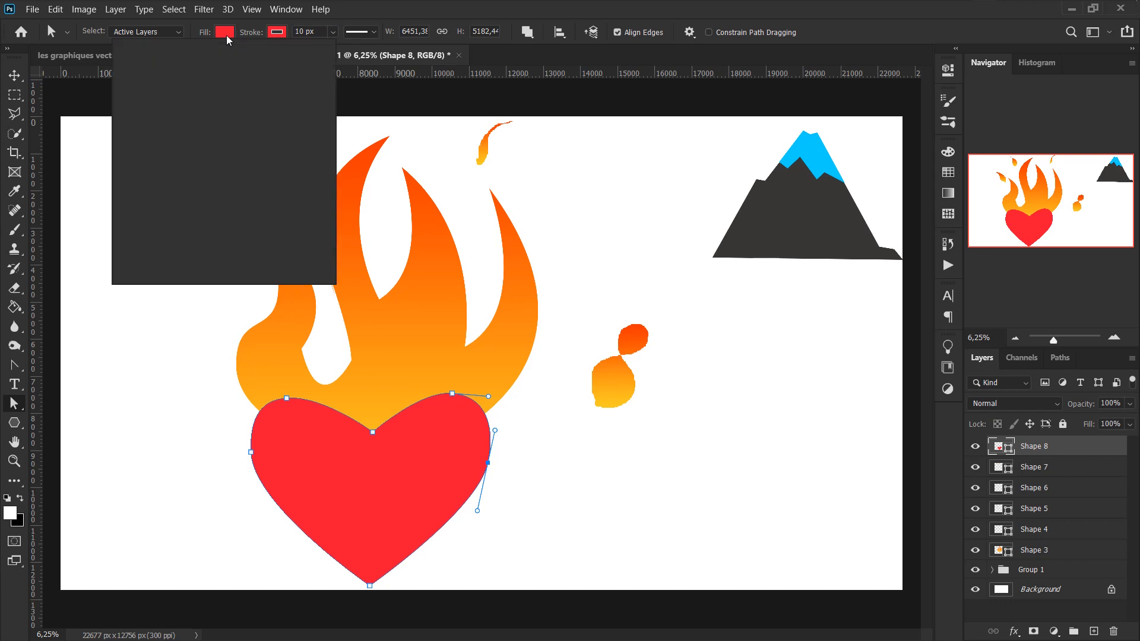
pyautogui.click(158, 111)
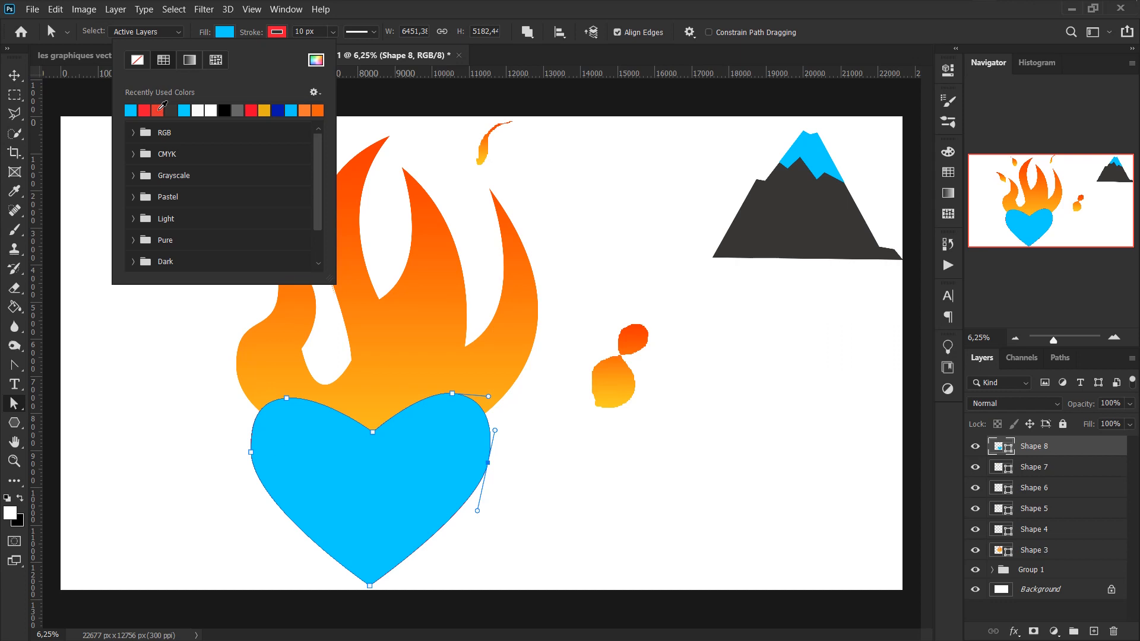
pyautogui.click(135, 62)
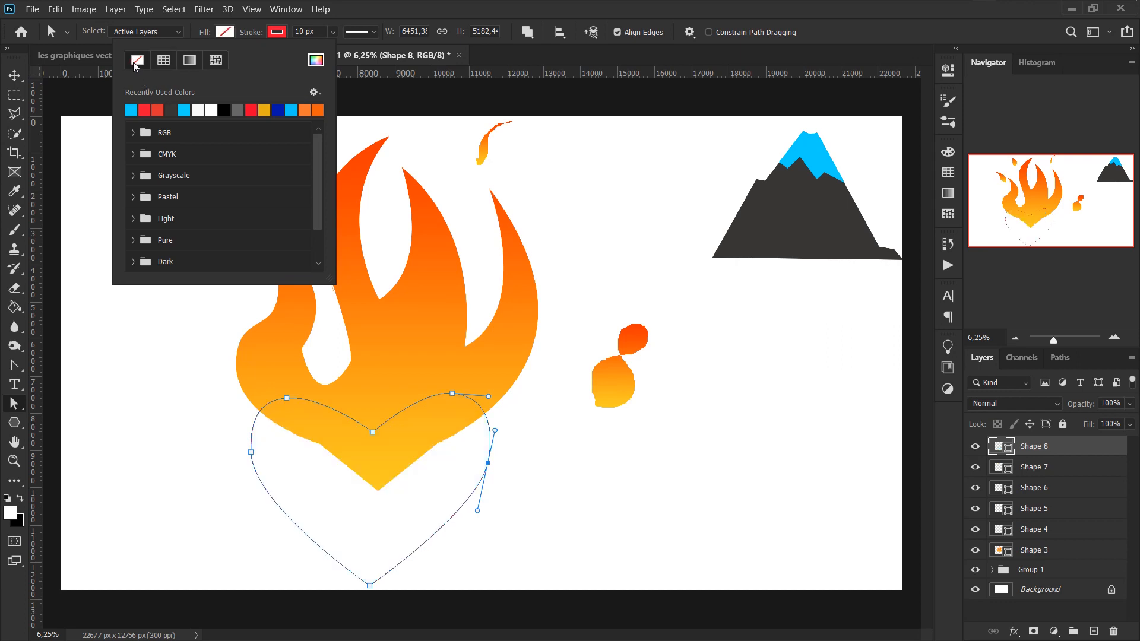
pyautogui.click(1001, 447)
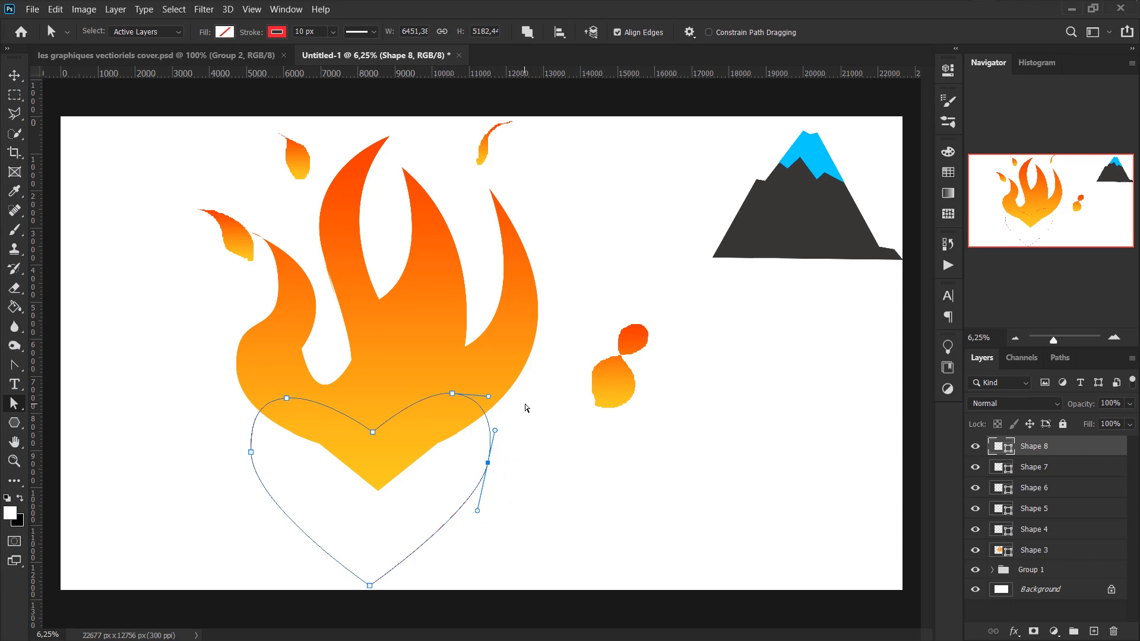
# Hide the heart's path outline and set its stroke width to 80 px.
pyautogui.hotkey('ctrl', 'h')
pyautogui.moveTo(305, 31); pyautogui.dragTo(291, 32)
pyautogui.write('8')
pyautogui.press('Return')
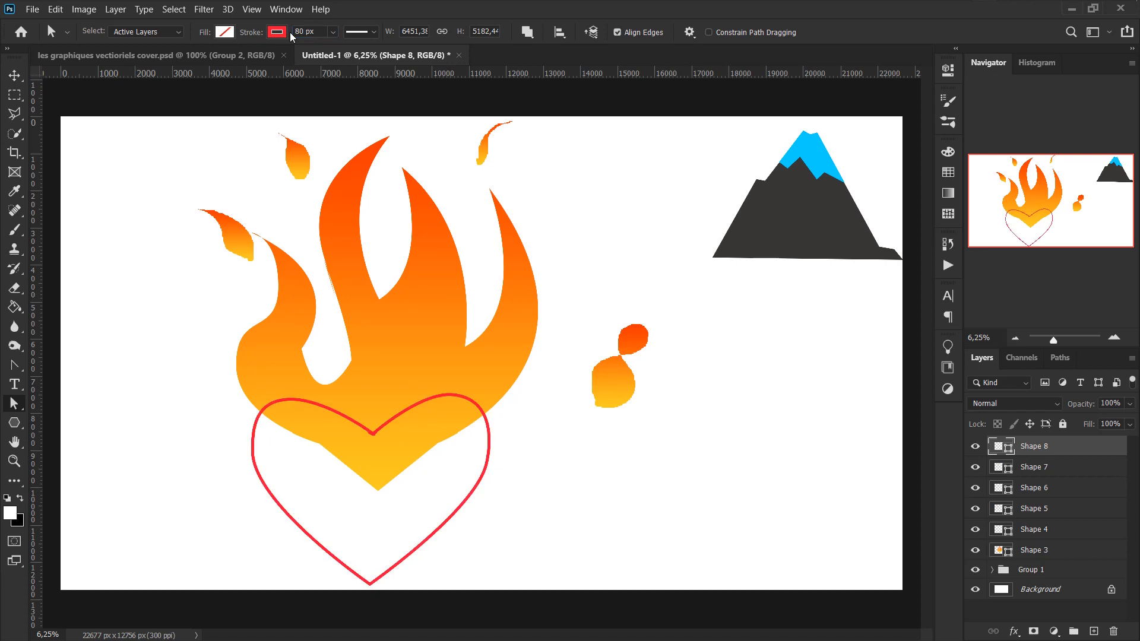
# Try gradient fills on the heart, including an orange-pink-purple one, and choose the yellow-to-orange-red linear gradient.
pyautogui.click(226, 32)
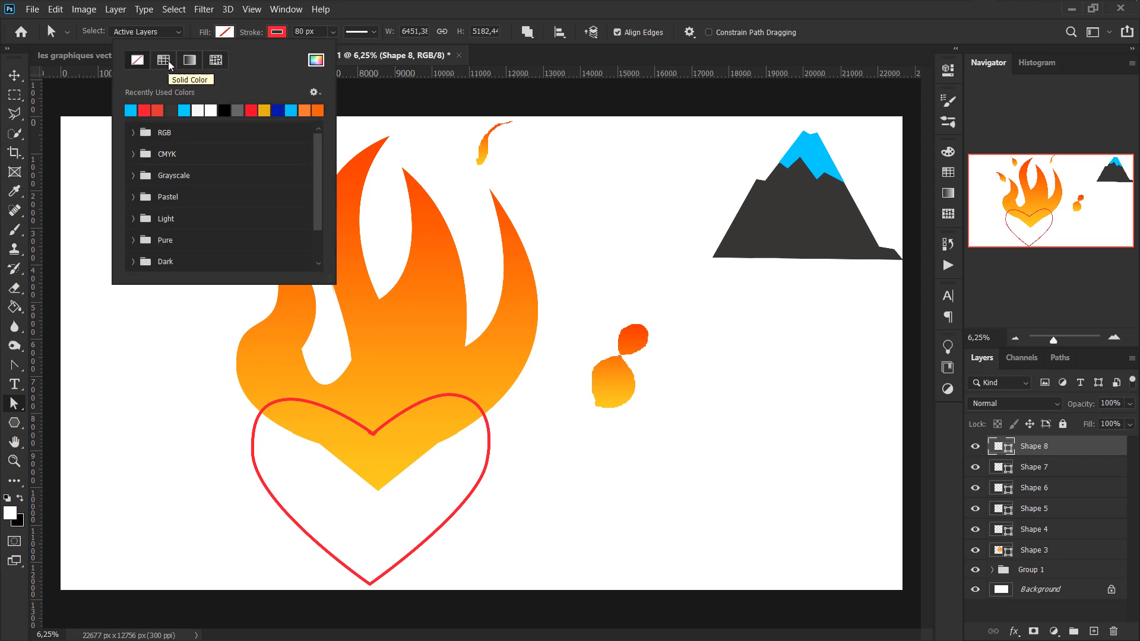
pyautogui.click(191, 62)
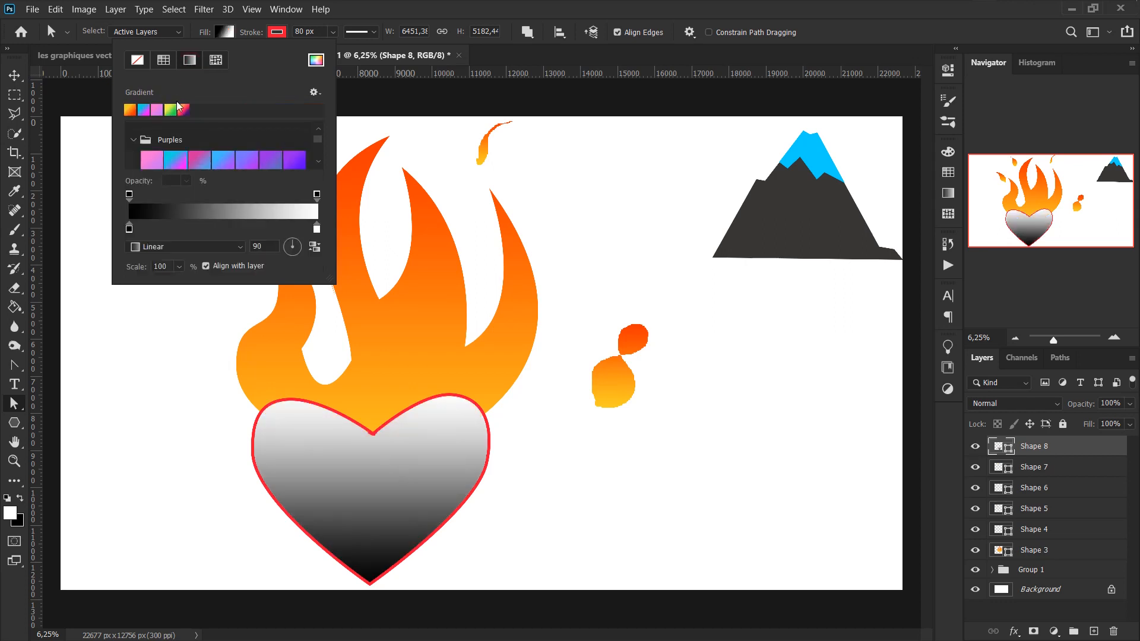
pyautogui.click(130, 110)
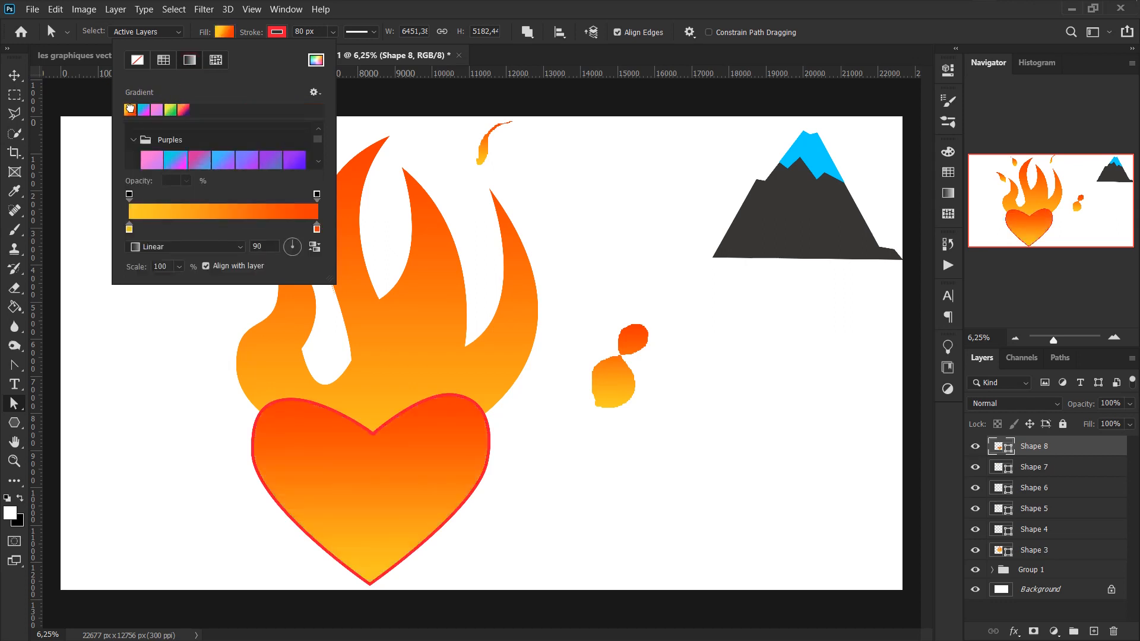
pyautogui.click(184, 110)
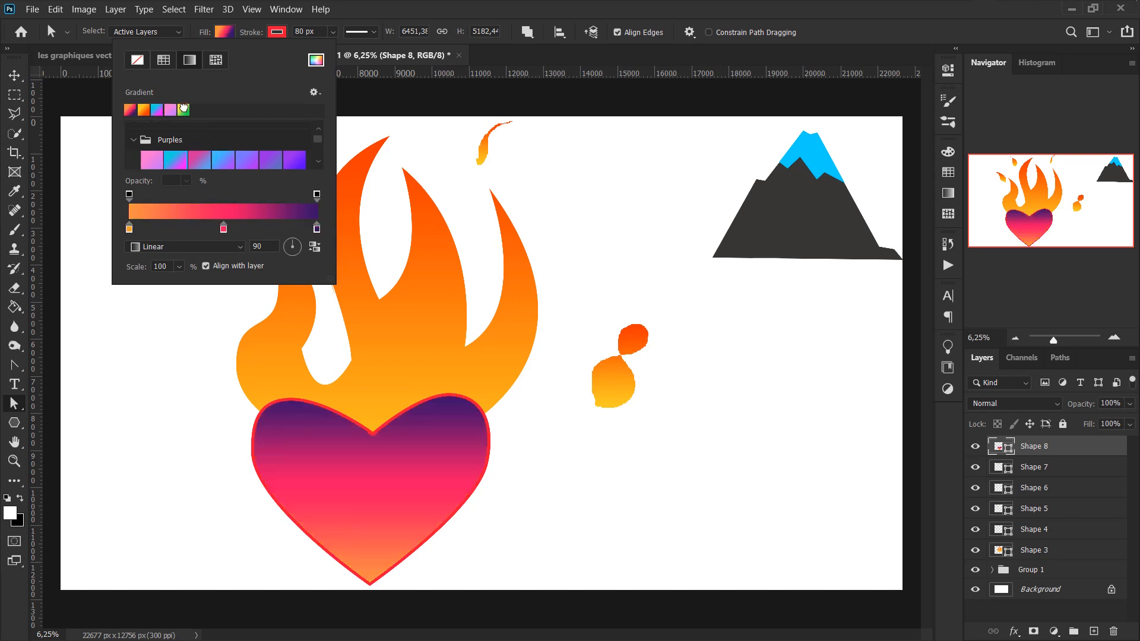
pyautogui.click(143, 110)
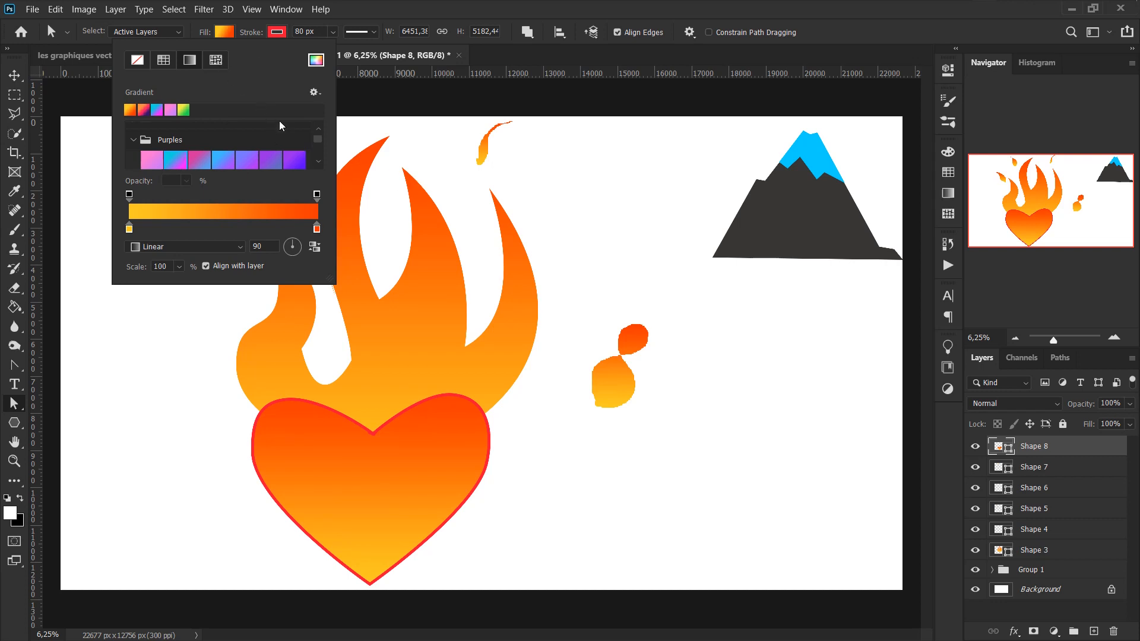
pyautogui.click(221, 37)
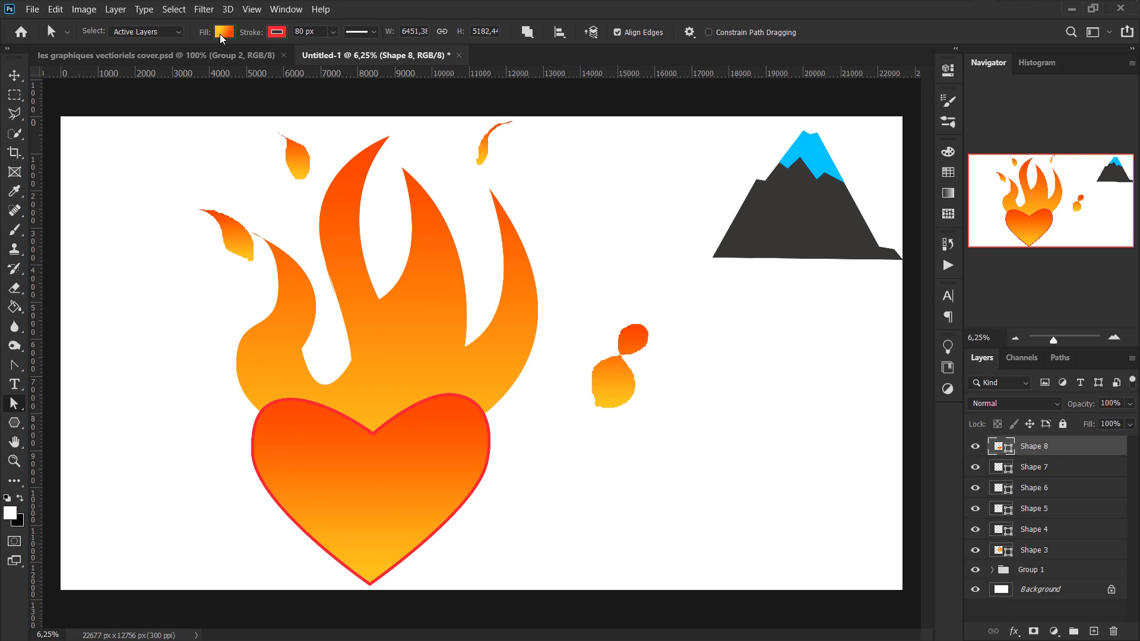
# Try several pattern strokes around the heart, ending with the first pattern in the Grass group.
pyautogui.click(279, 34)
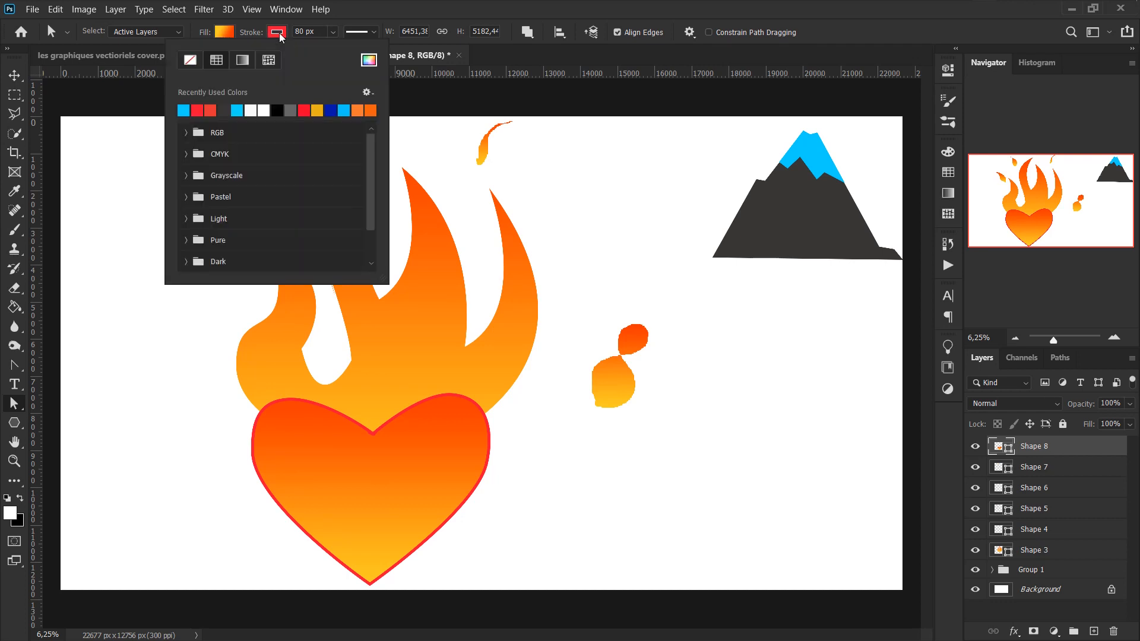
pyautogui.click(267, 62)
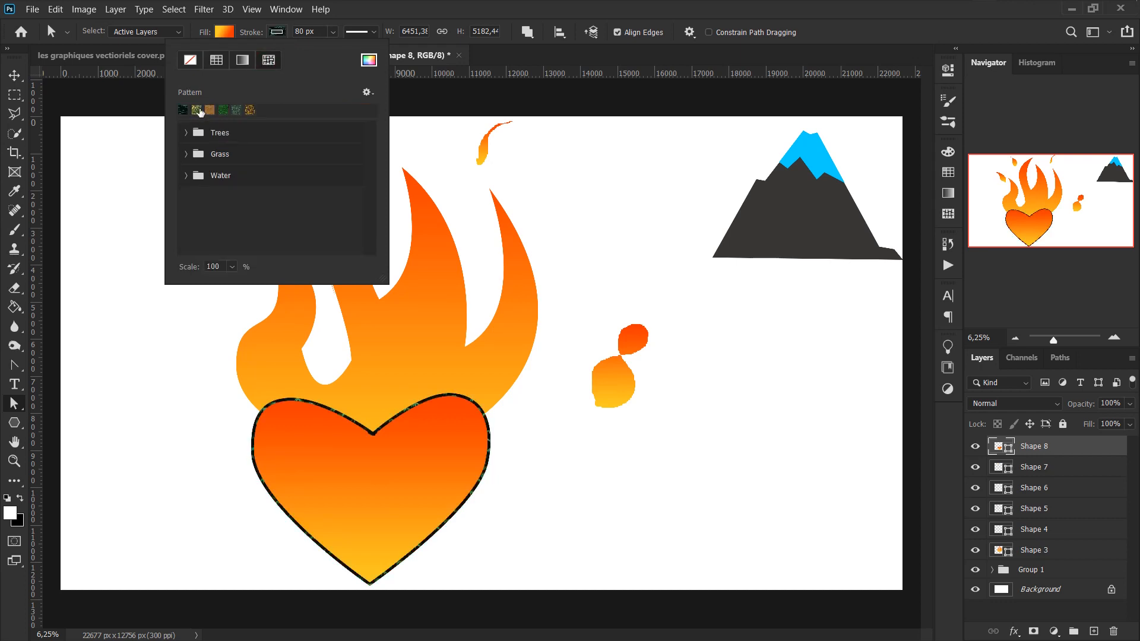
pyautogui.click(198, 110)
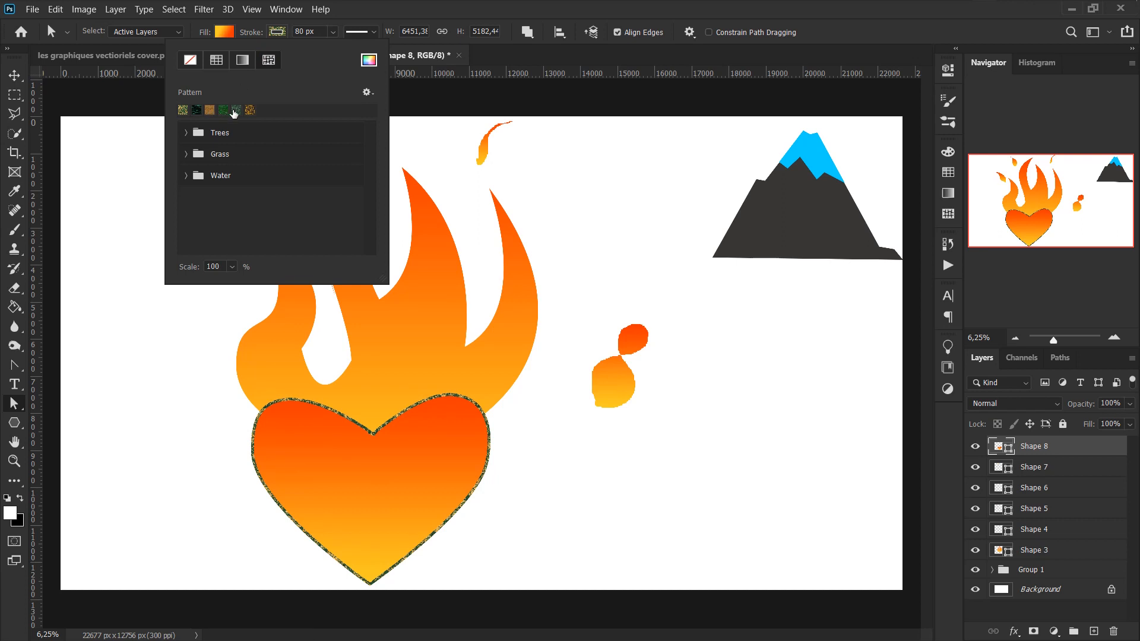
pyautogui.click(236, 110)
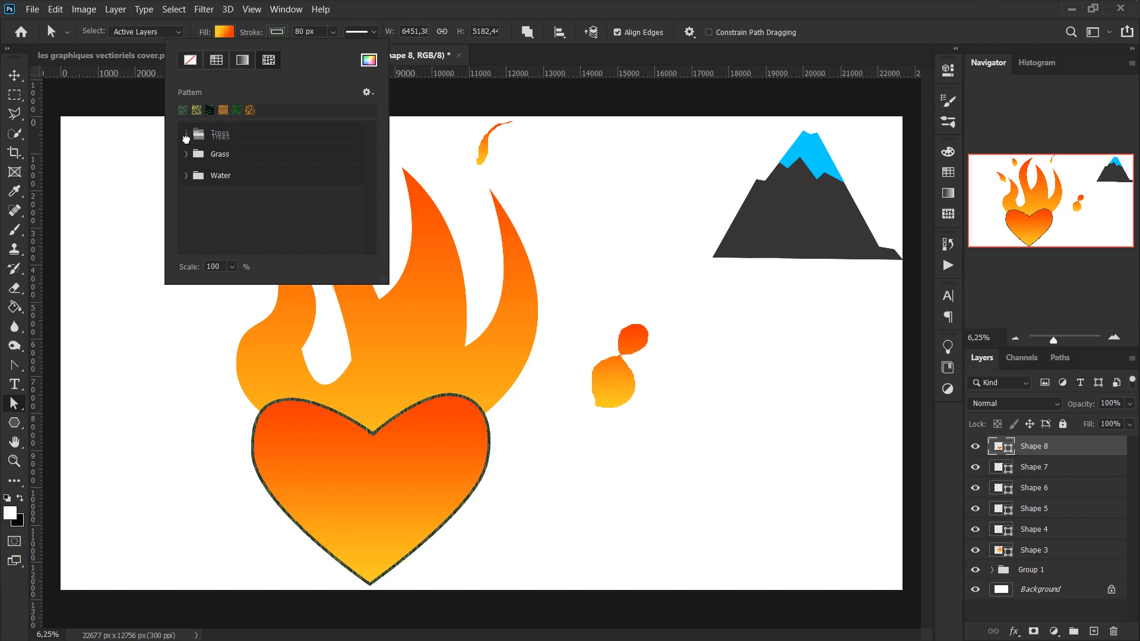
pyautogui.click(188, 131)
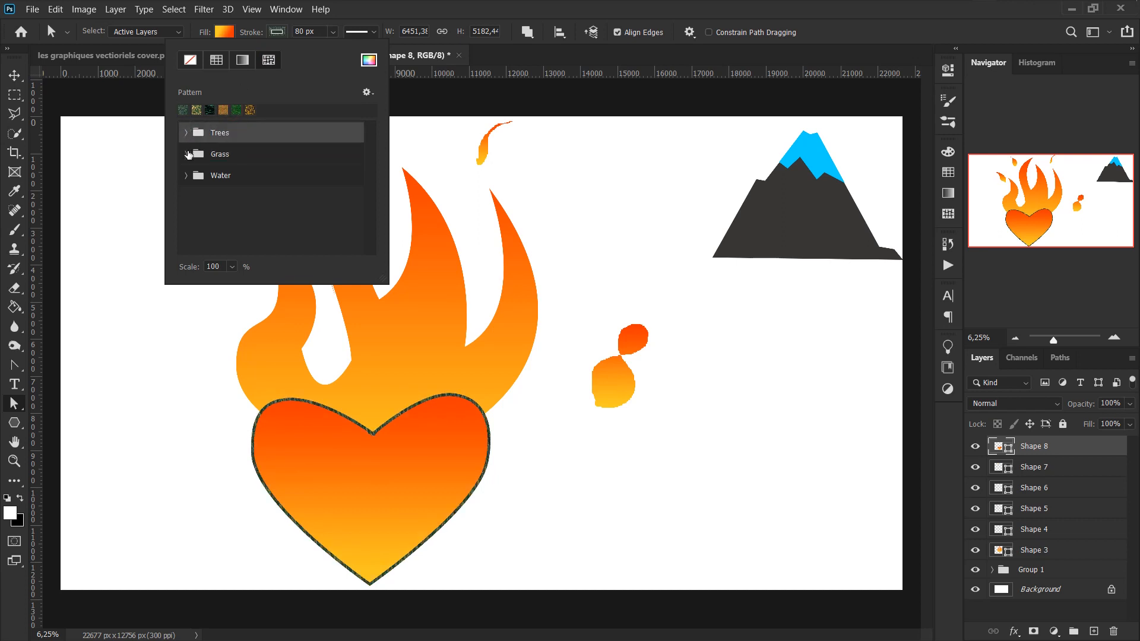
pyautogui.click(186, 153)
pyautogui.click(205, 176)
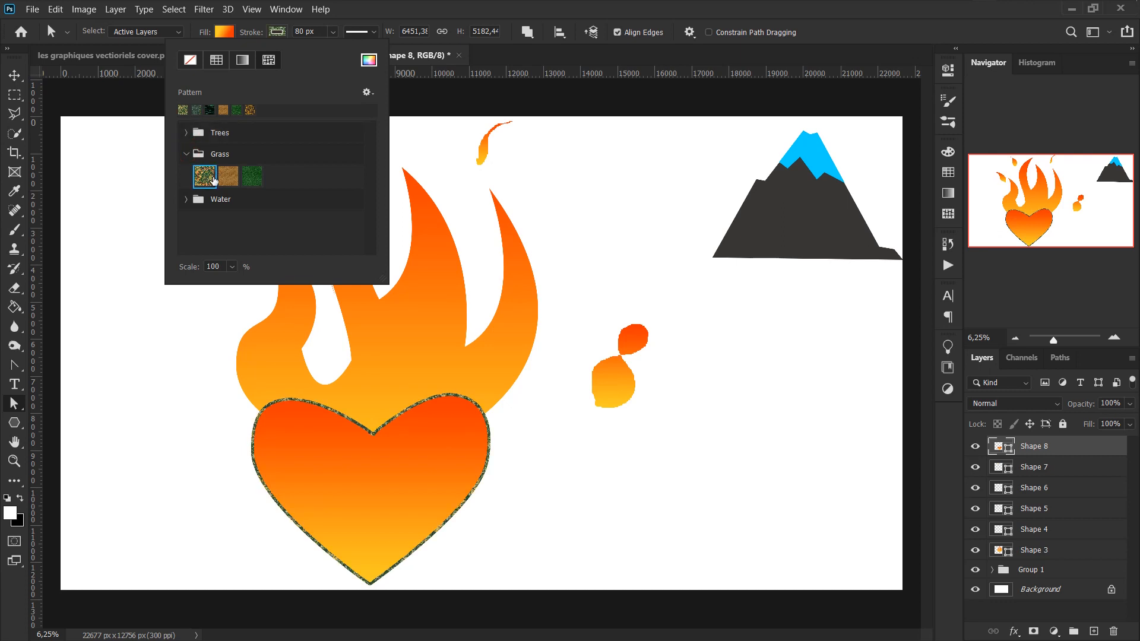
# Remove the heart's stroke by setting it to none.
pyautogui.click(277, 33)
pyautogui.click(276, 34)
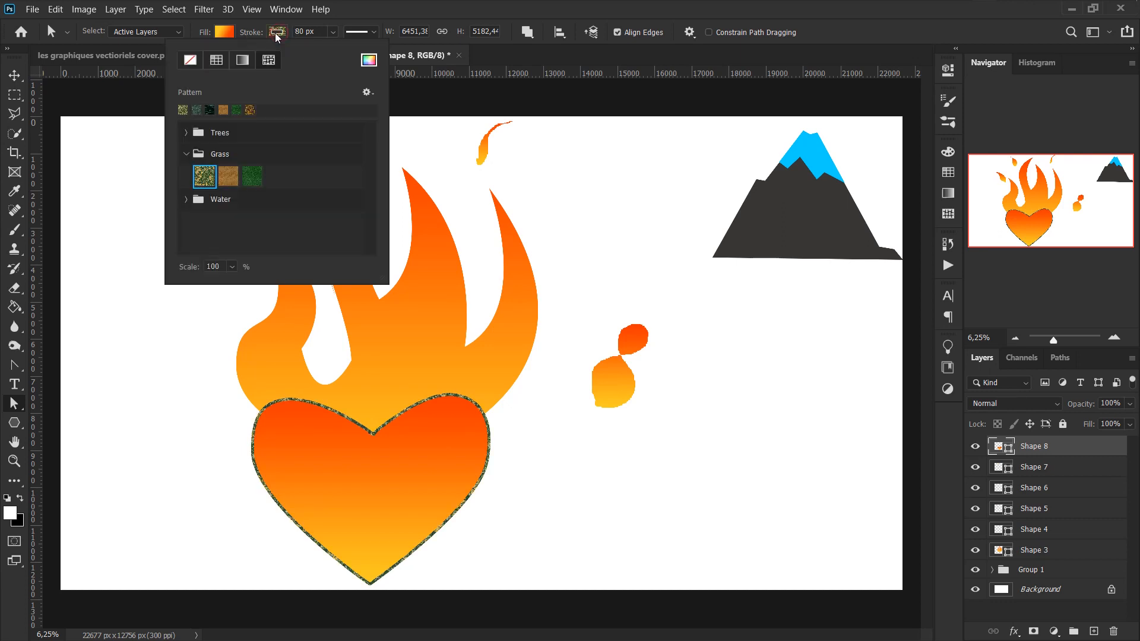
pyautogui.click(186, 63)
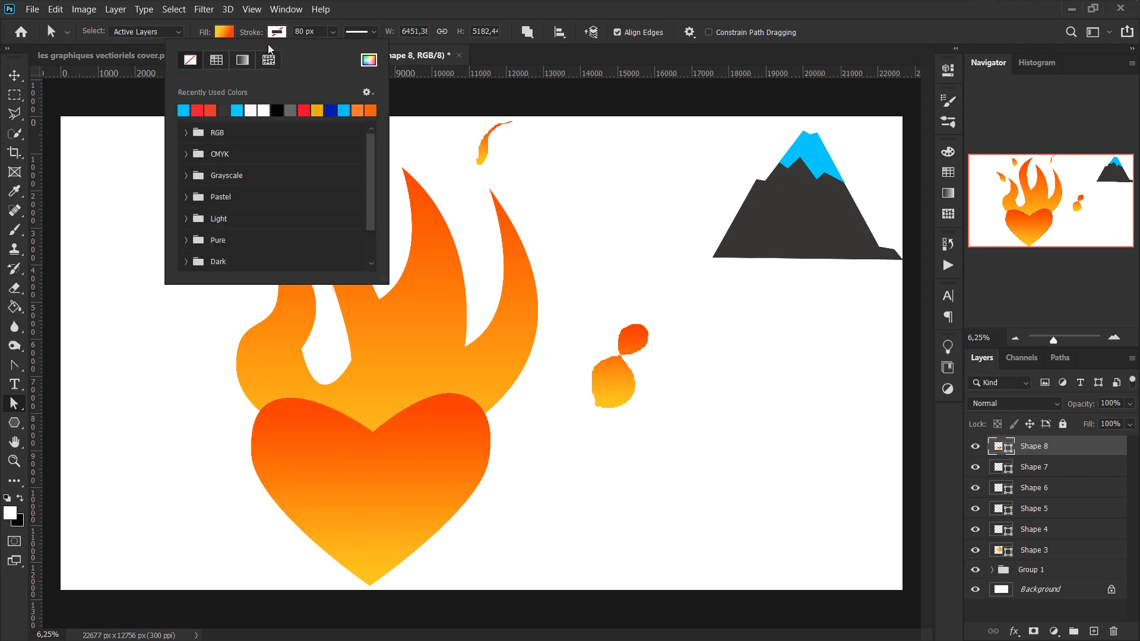
# Replace the heart's gradient fill with a solid color, trying a pink and settling on red ff0534.
pyautogui.click(225, 33)
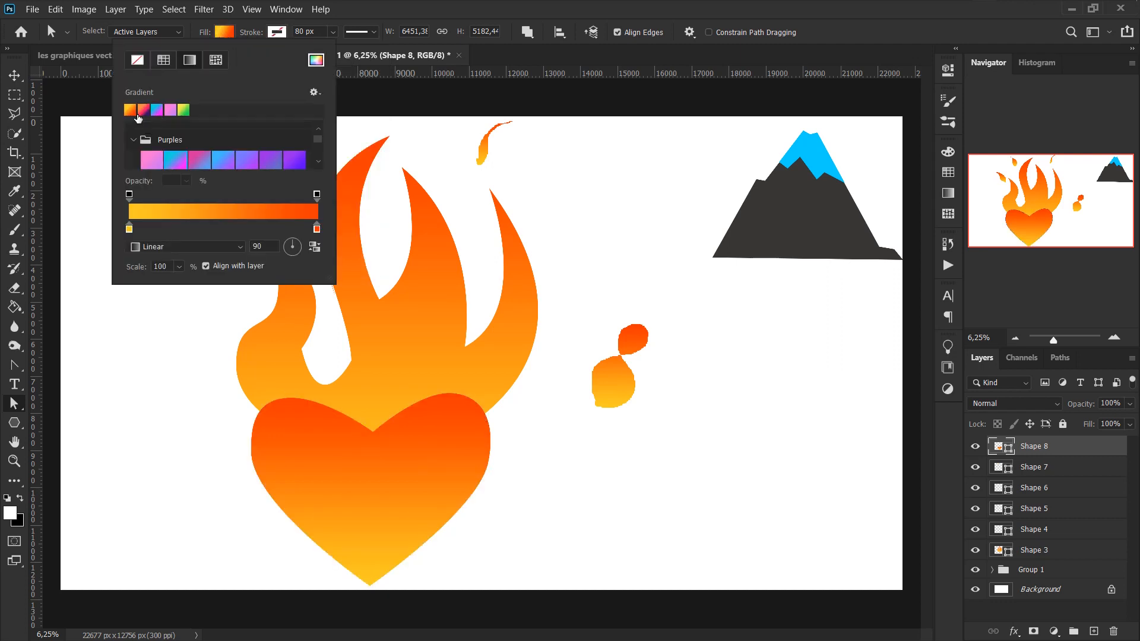
pyautogui.click(163, 60)
pyautogui.click(316, 62)
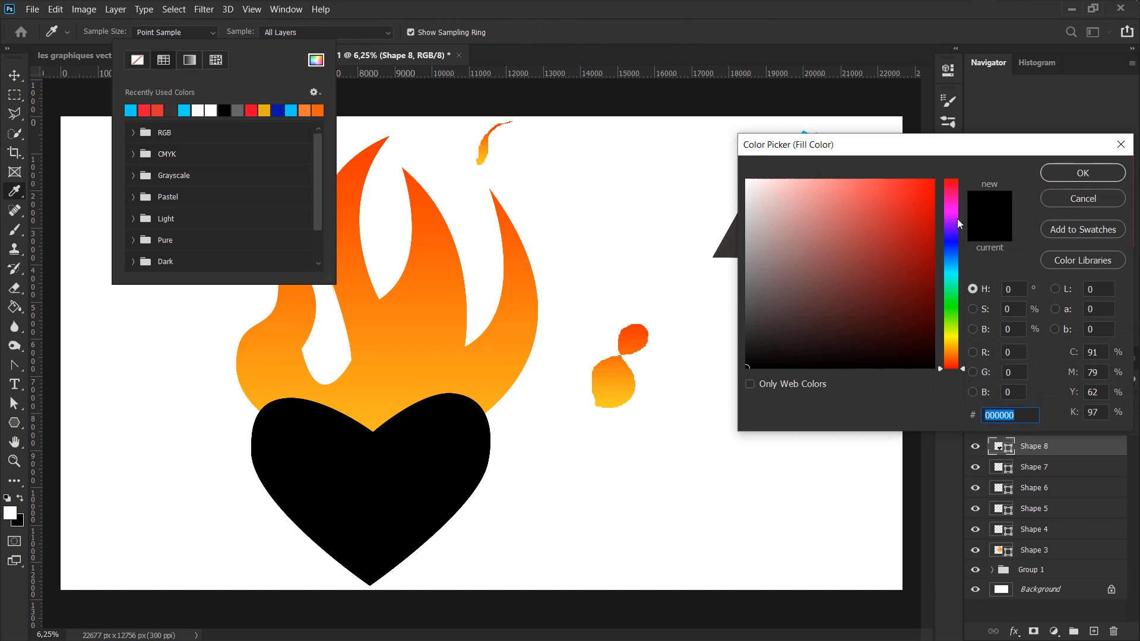
pyautogui.click(952, 197)
pyautogui.click(930, 180)
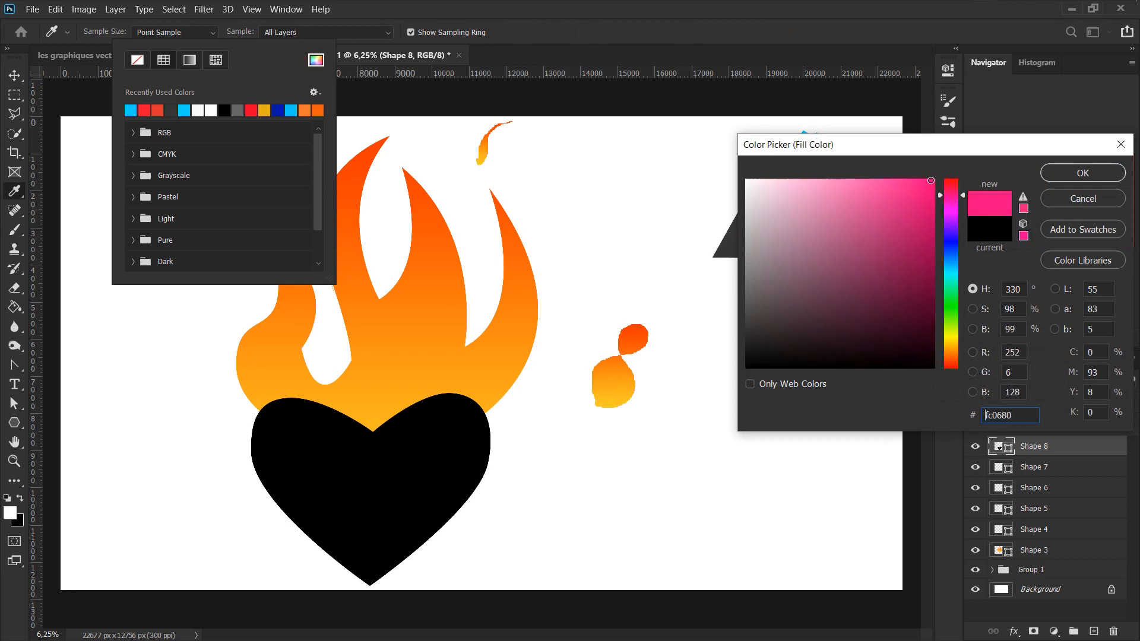
pyautogui.click(1082, 171)
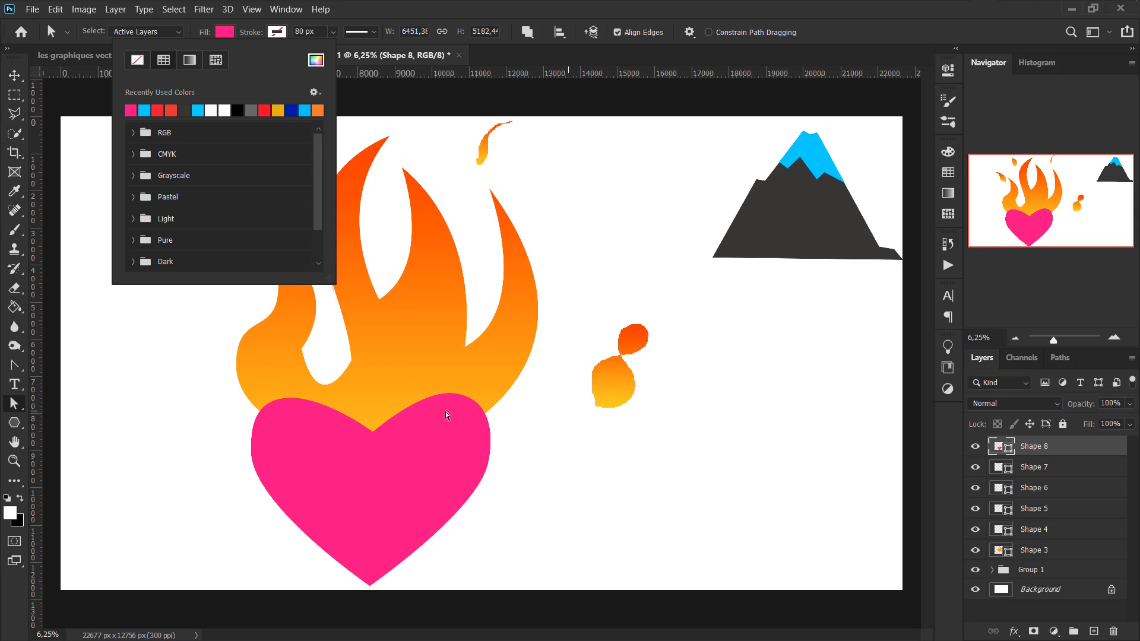
pyautogui.doubleClick(999, 447)
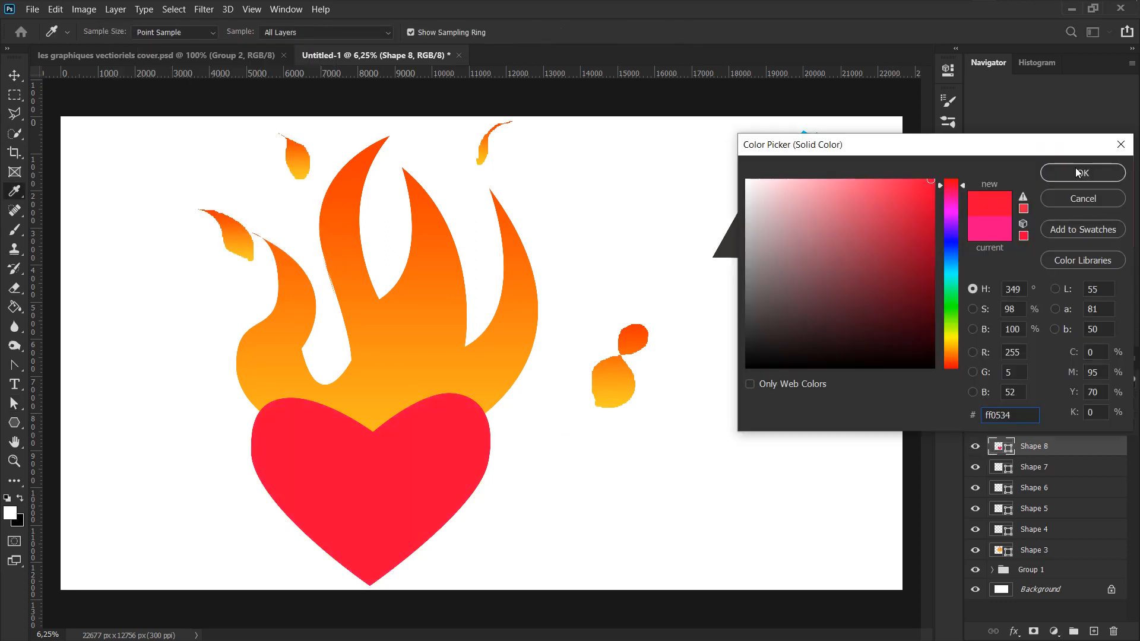
pyautogui.click(1082, 172)
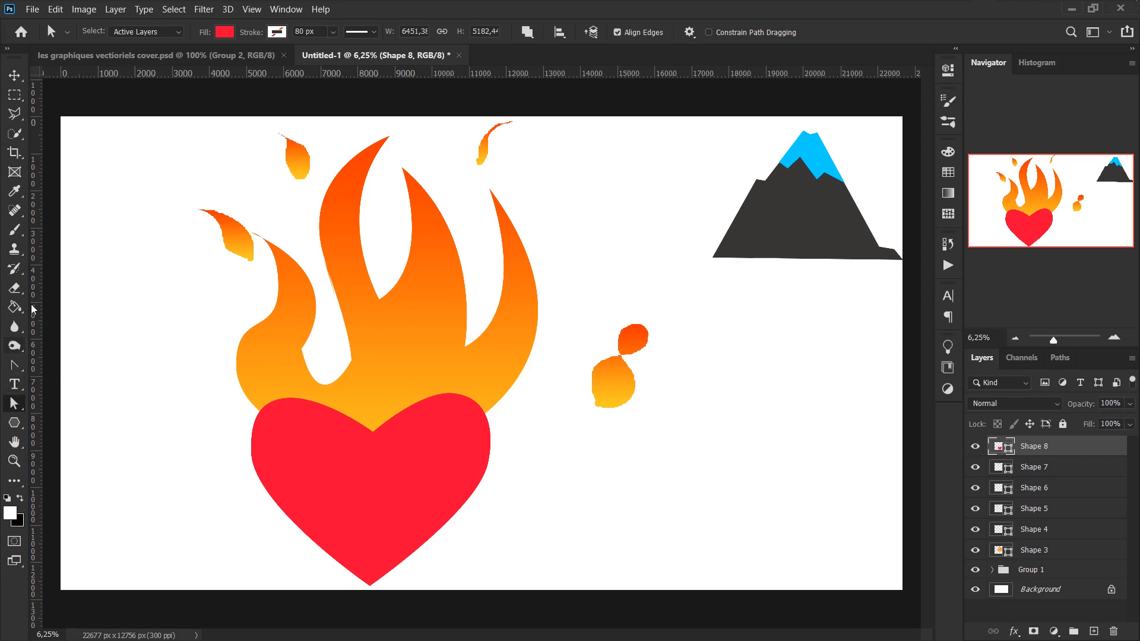
# Add two anchor points to the flame's left edge with the Add Anchor Point tool and pull one outward into a curved bulge.
pyautogui.press('p')
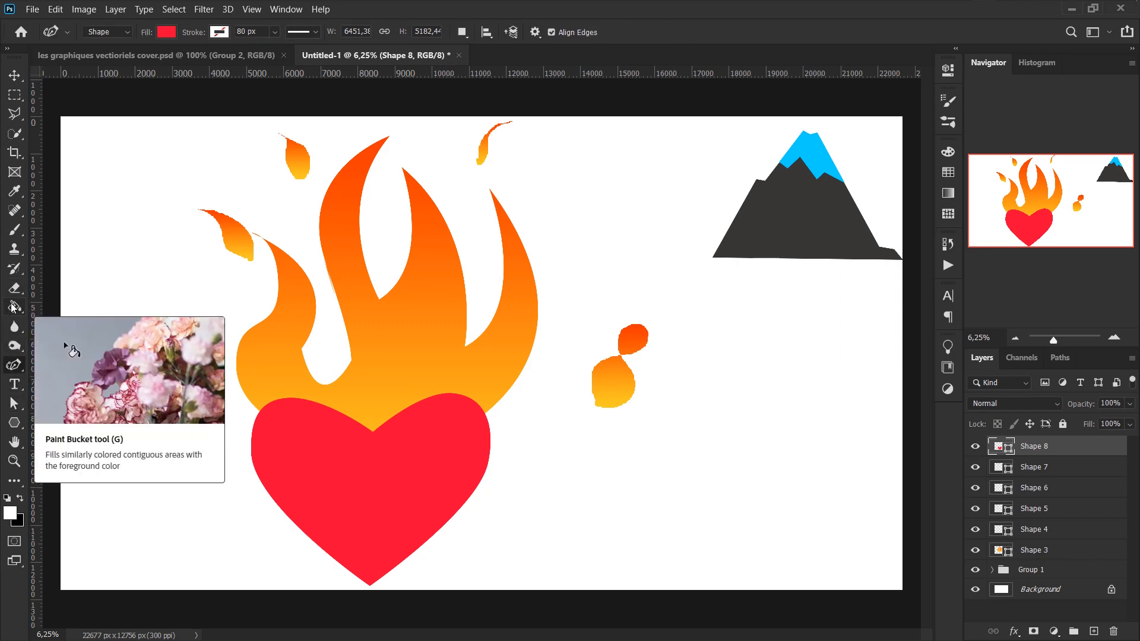
pyautogui.rightClick(14, 366)
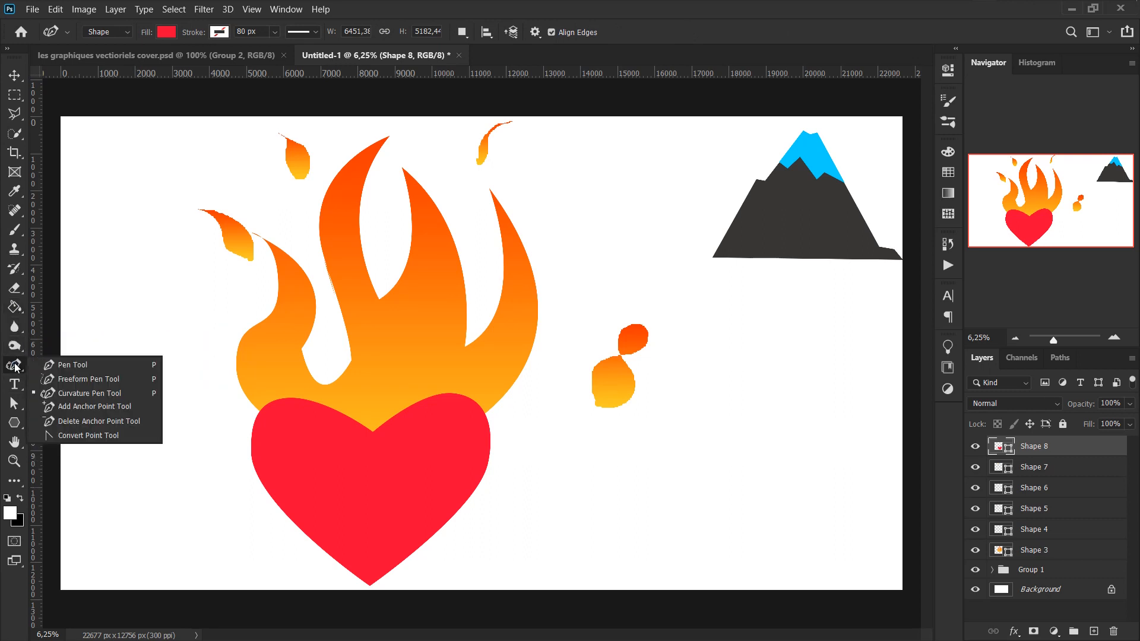
pyautogui.click(95, 408)
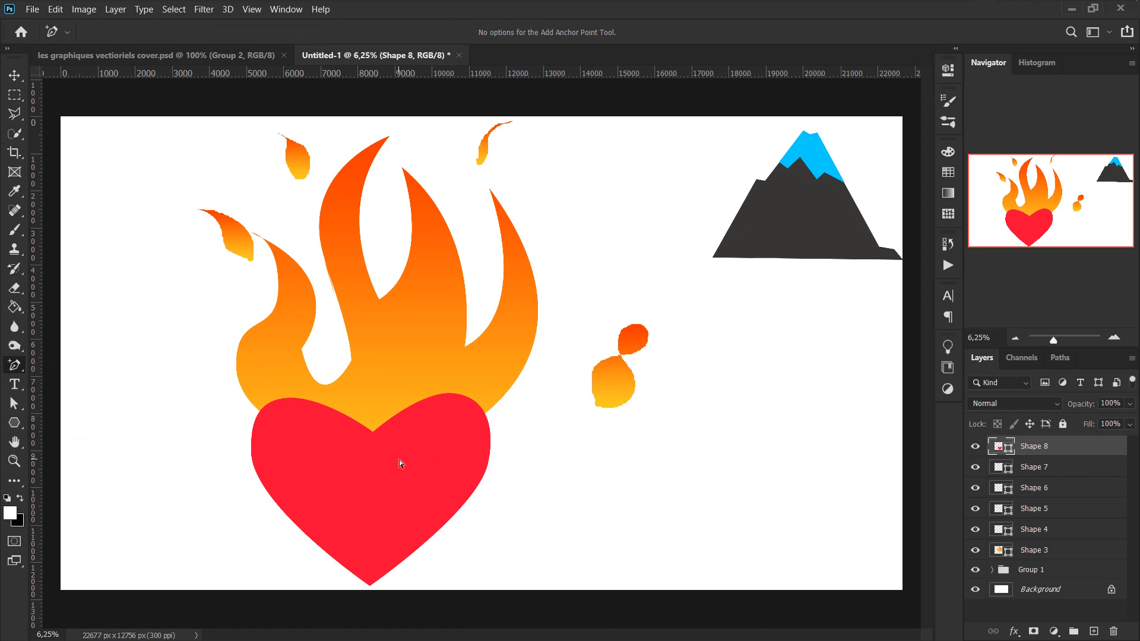
pyautogui.hotkey('ctrl', 'h')
pyautogui.click(1033, 467)
pyautogui.click(1025, 550)
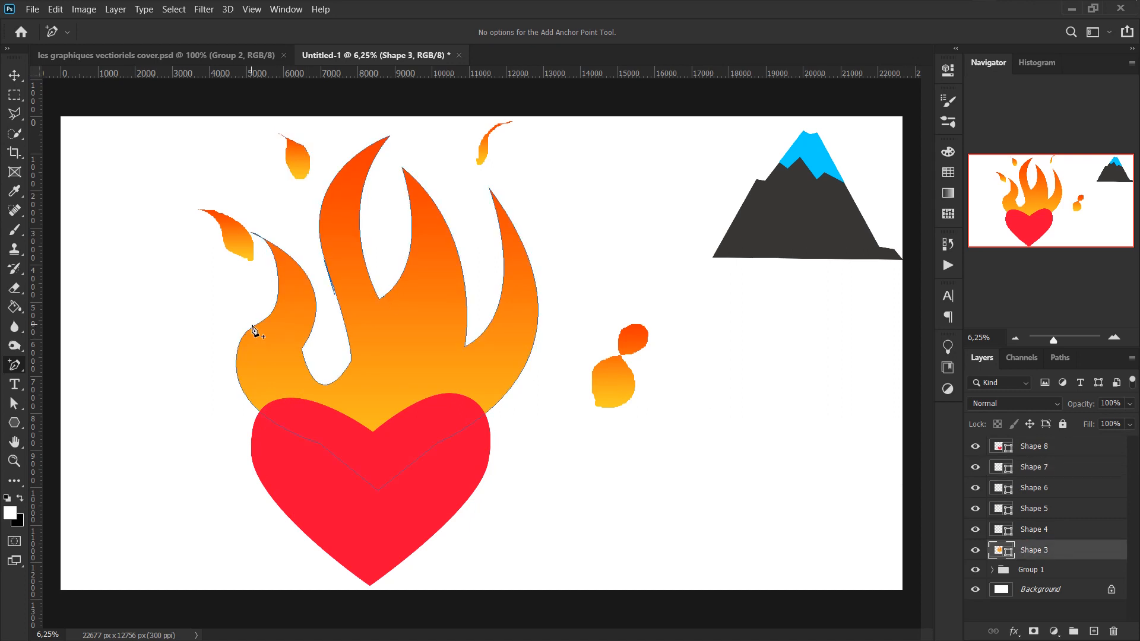
pyautogui.click(237, 369)
pyautogui.moveTo(236, 373); pyautogui.dragTo(194, 384)
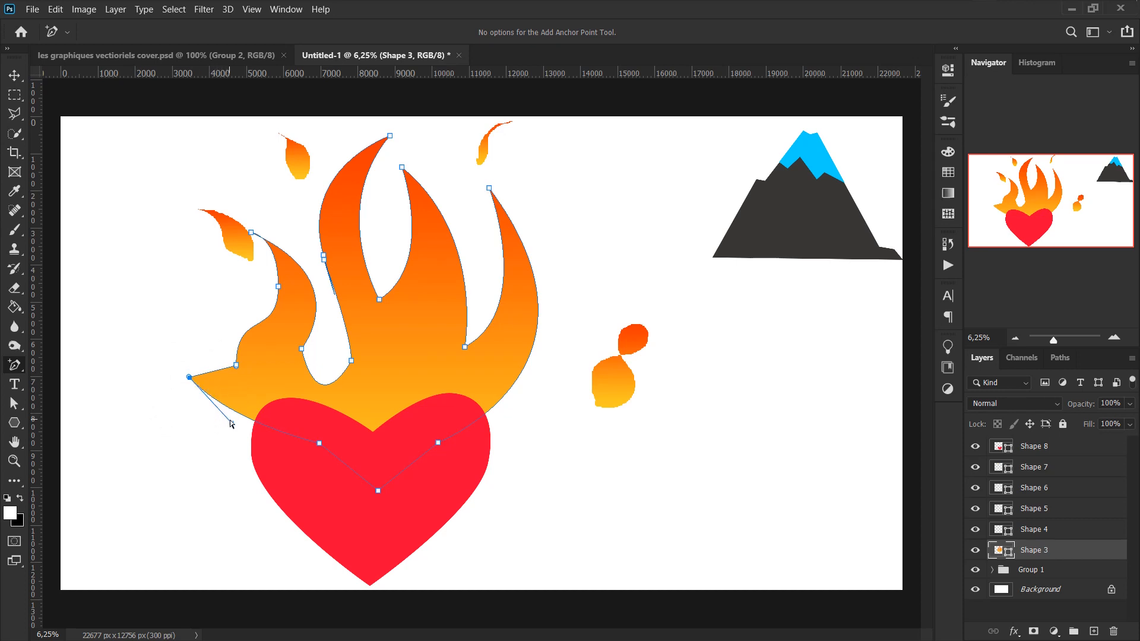
pyautogui.moveTo(232, 425); pyautogui.dragTo(189, 440)
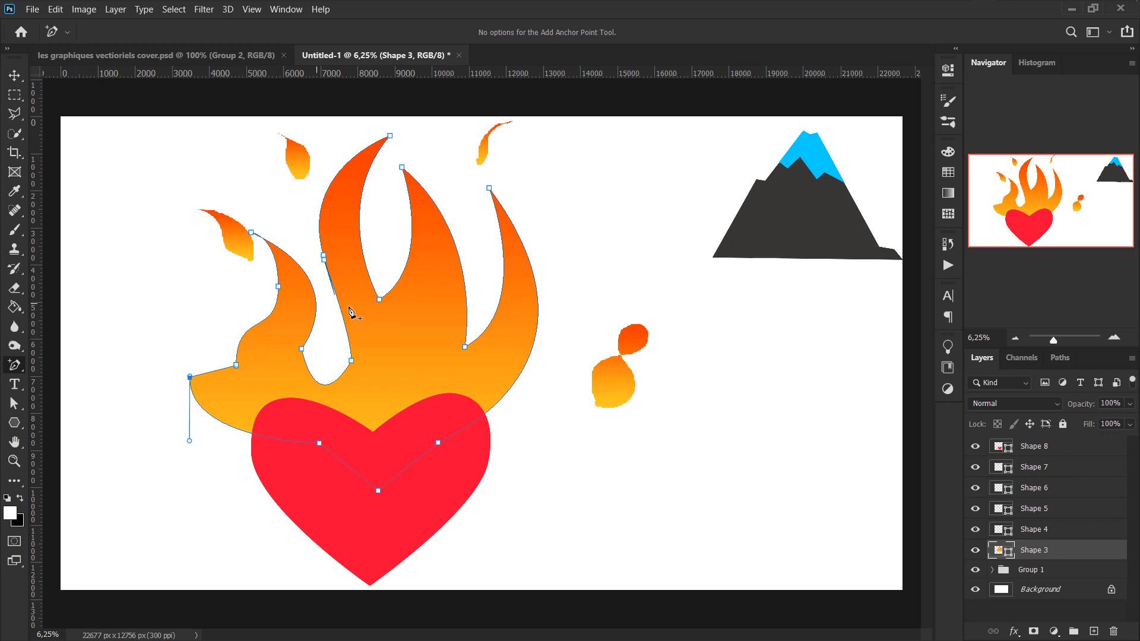
# Add an anchor point on the right edge of the flame's middle tongue and bend the curve there with its direction handles.
pyautogui.click(462, 266)
pyautogui.moveTo(462, 266)
pyautogui.mouseDown()
pyautogui.moveTo(484, 263)
pyautogui.moveTo(460, 245)
pyautogui.mouseUp()
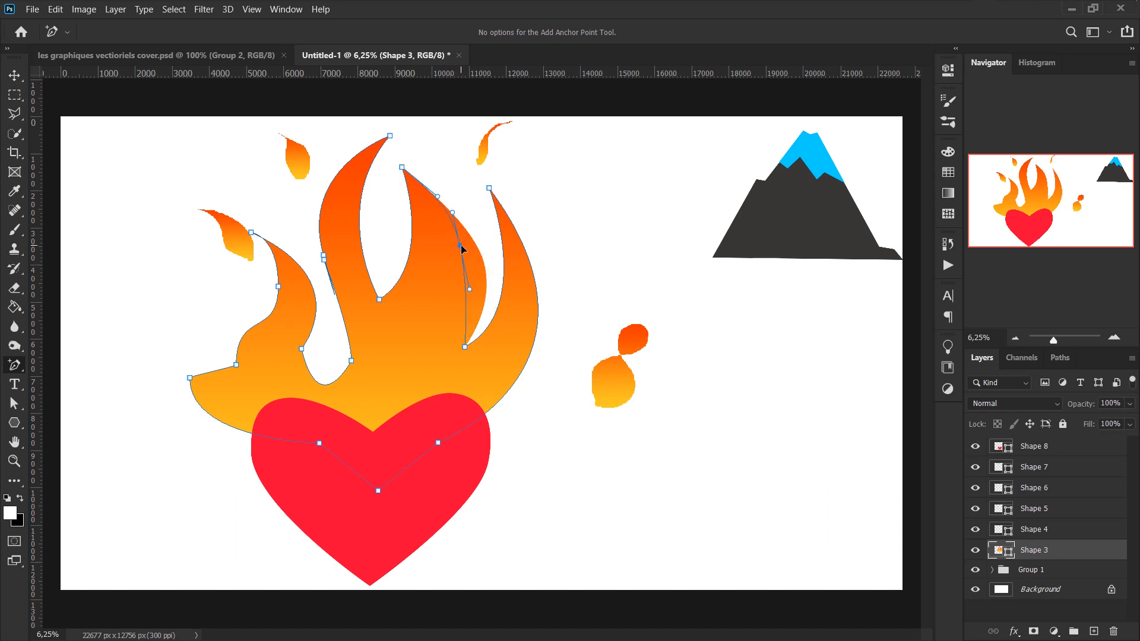
pyautogui.moveTo(470, 289); pyautogui.dragTo(488, 243)
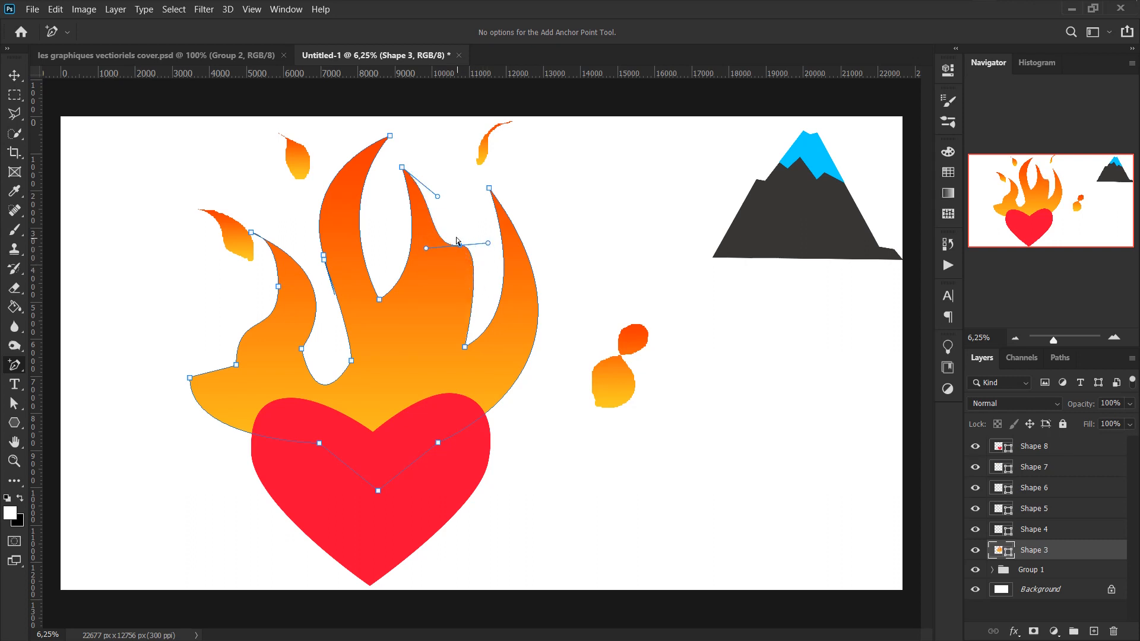
pyautogui.keyDown('alt'); pyautogui.click(460, 245); pyautogui.keyUp('alt')
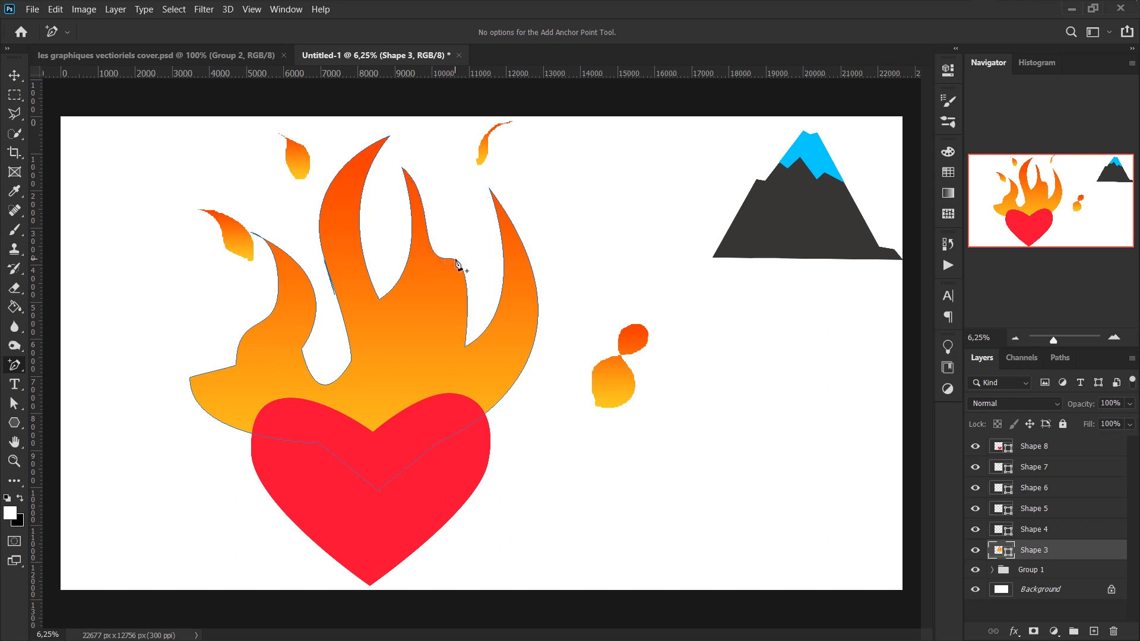
pyautogui.click(449, 258)
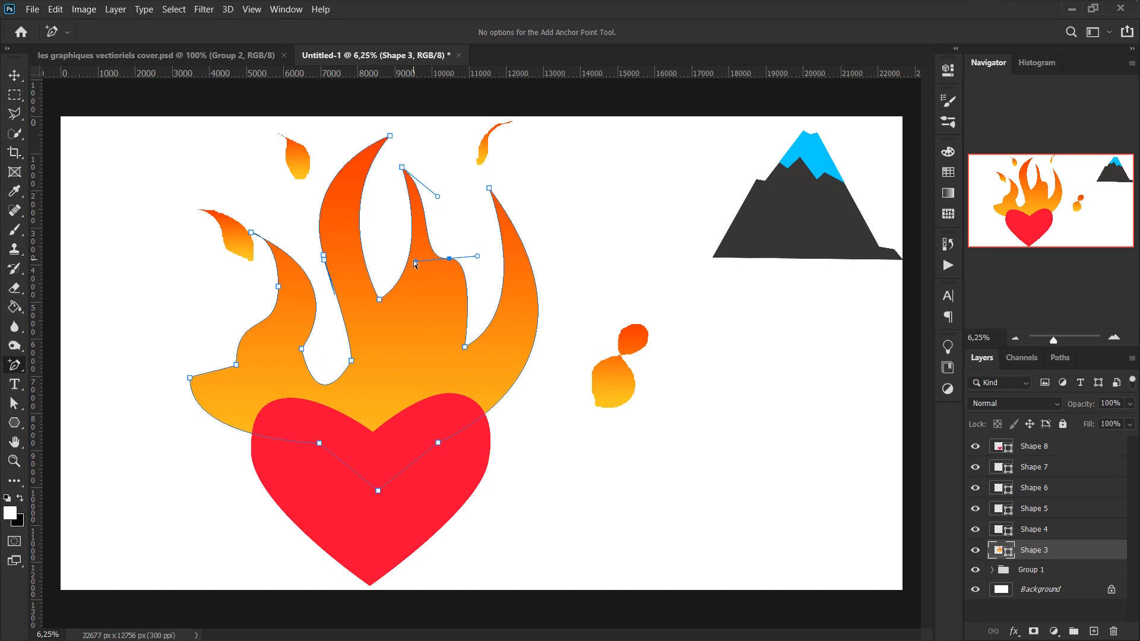
pyautogui.moveTo(414, 260); pyautogui.dragTo(419, 289)
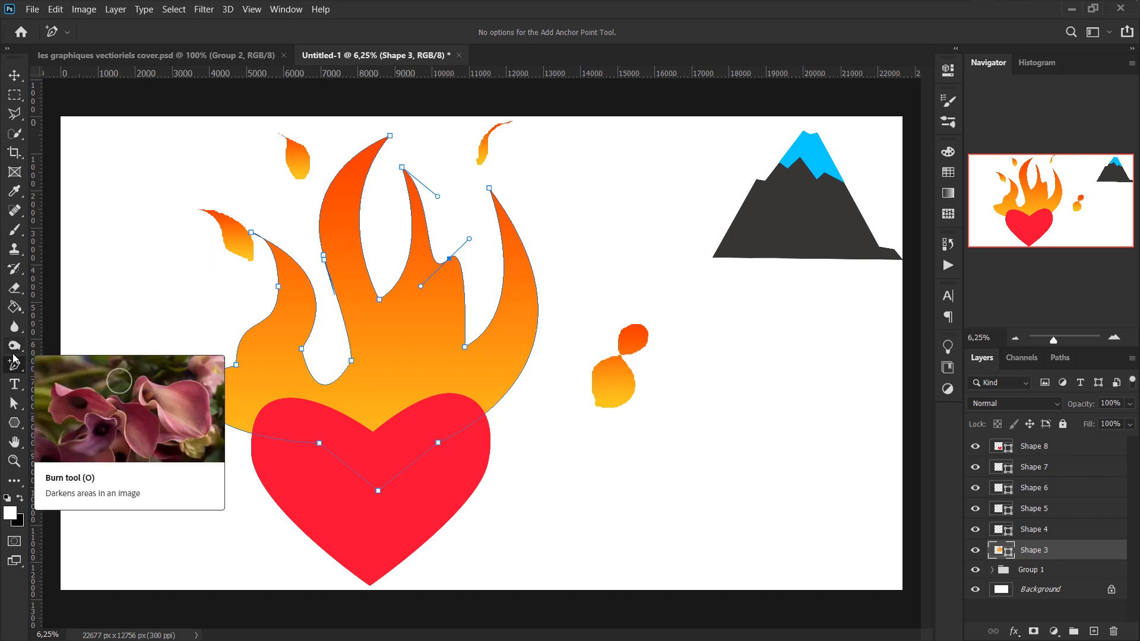
# Turn the added anchor on the middle tongue into a sharp tip with the Convert Point tool, shaping a small side tongue.
pyautogui.rightClick(14, 365)
pyautogui.click(97, 433)
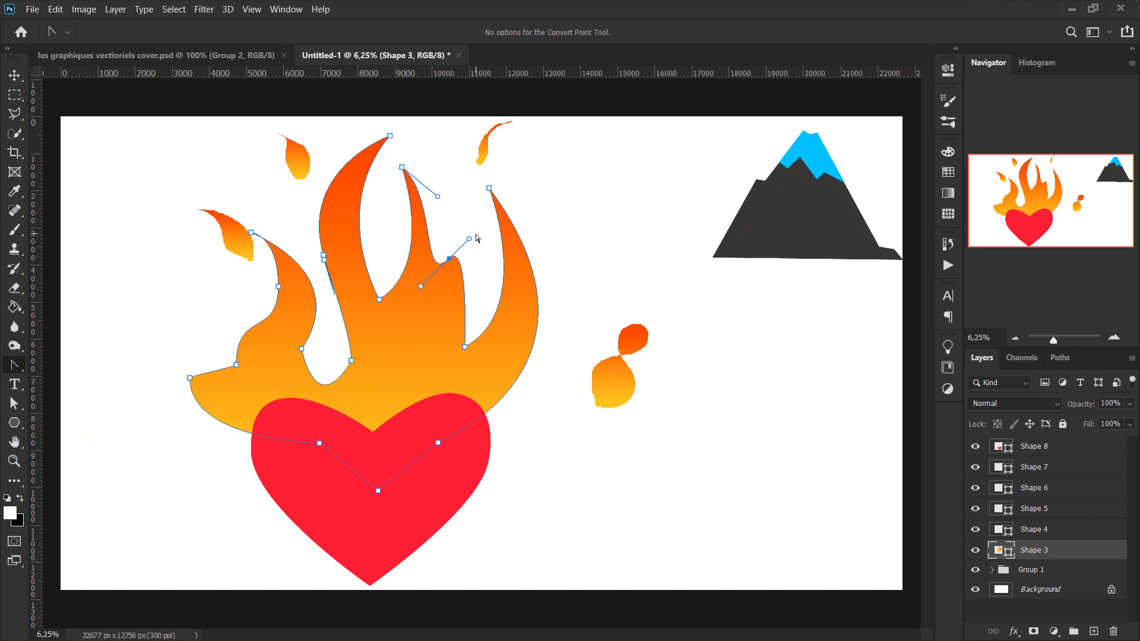
pyautogui.moveTo(469, 238); pyautogui.dragTo(497, 307)
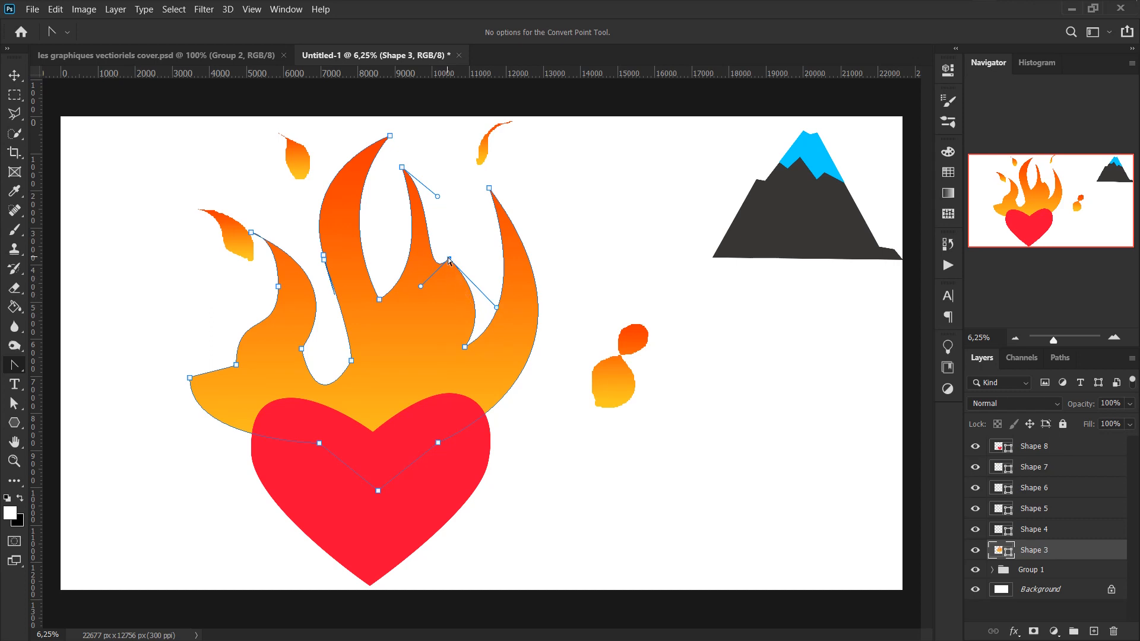
pyautogui.moveTo(448, 260); pyautogui.dragTo(427, 314)
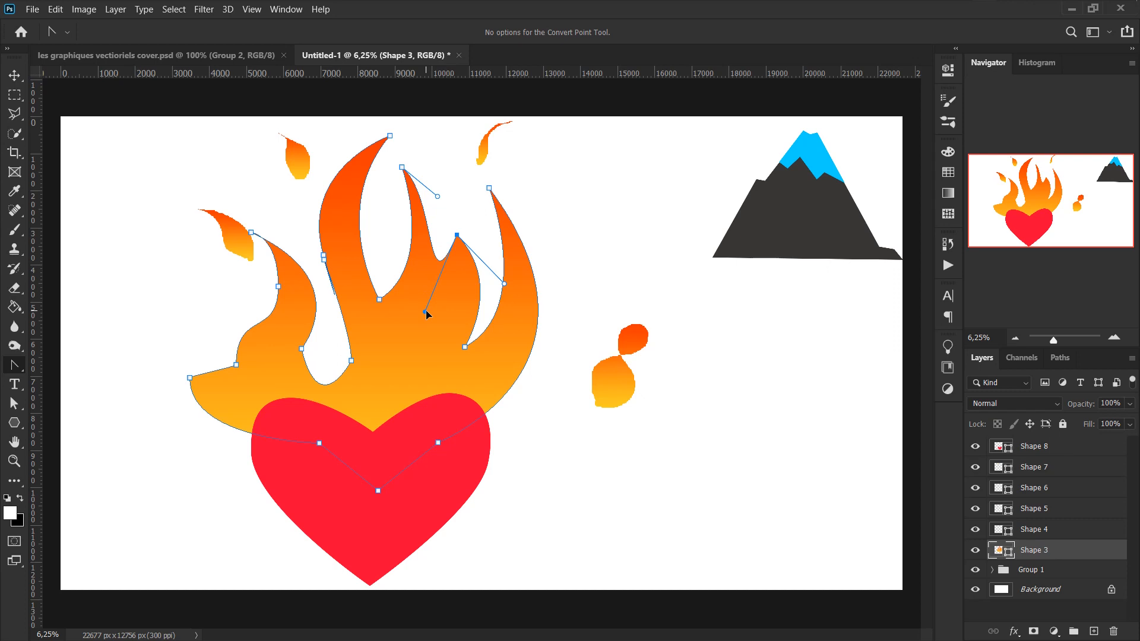
pyautogui.press('Return')
pyautogui.click(426, 312)
# Delete the outward-pulled left anchor and the two anchors behind the heart's sides from the flame with the Delete Anchor Point tool.
pyautogui.rightClick(20, 364)
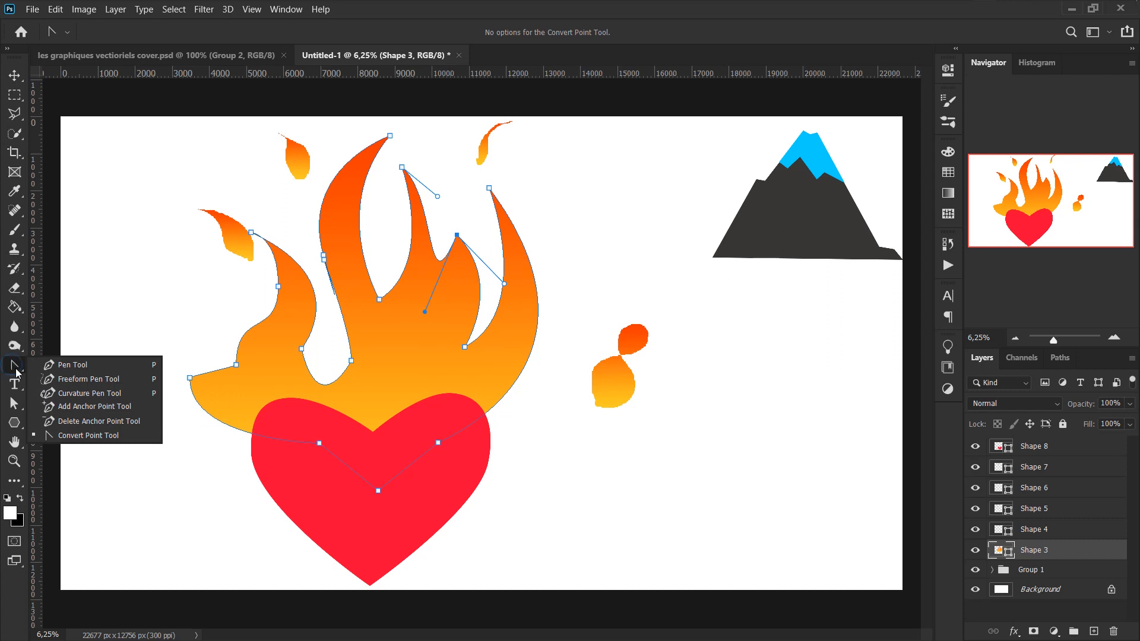
pyautogui.click(99, 422)
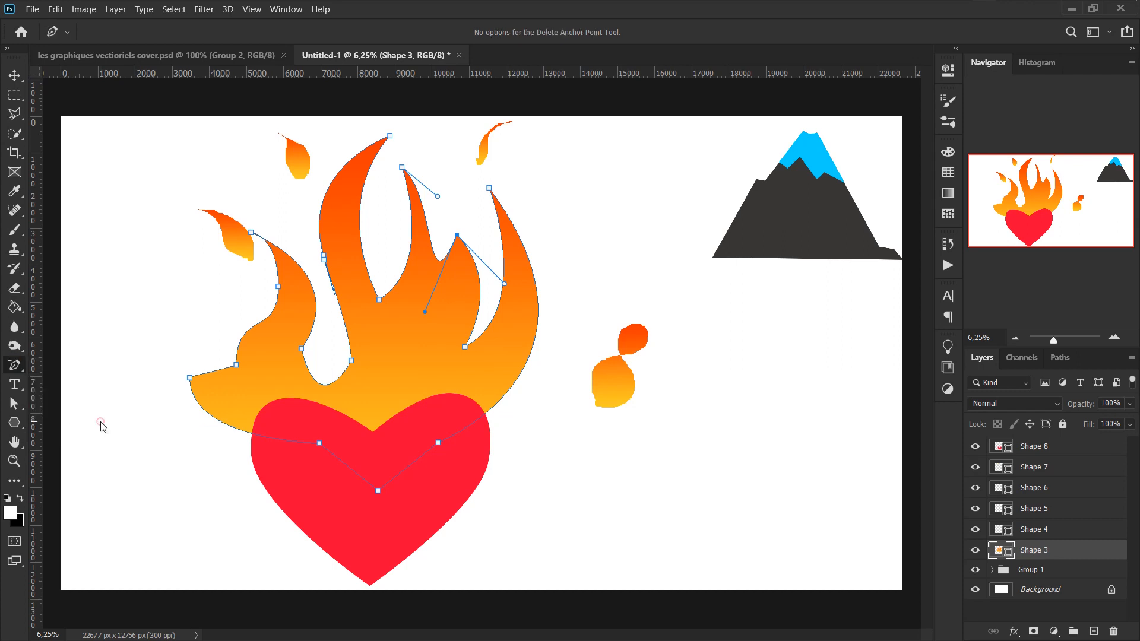
pyautogui.click(189, 378)
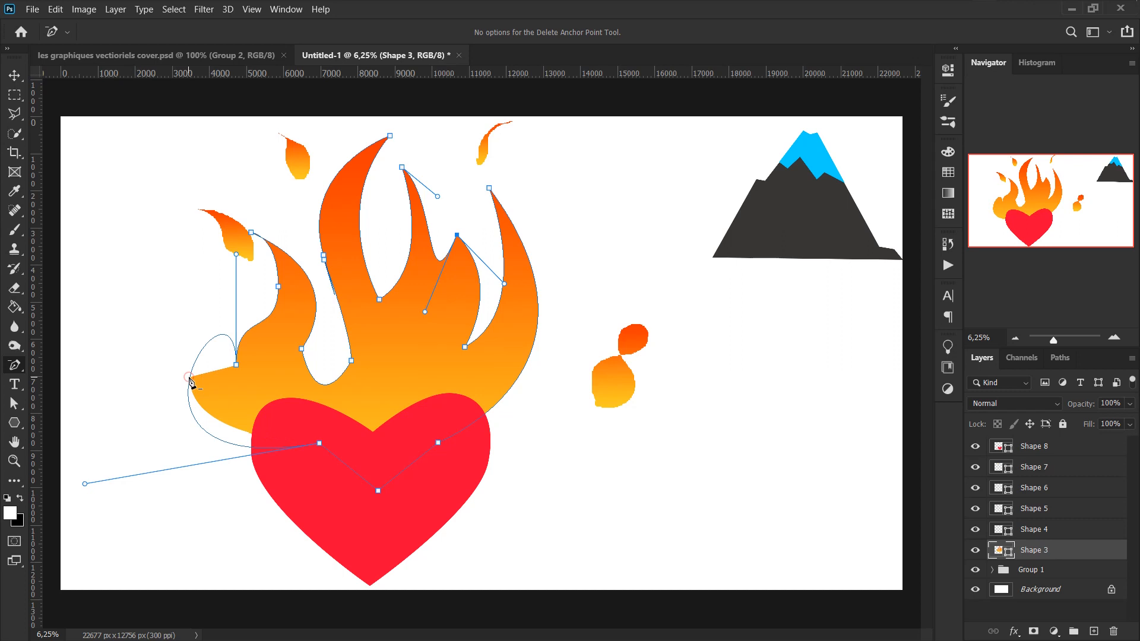
pyautogui.click(189, 378)
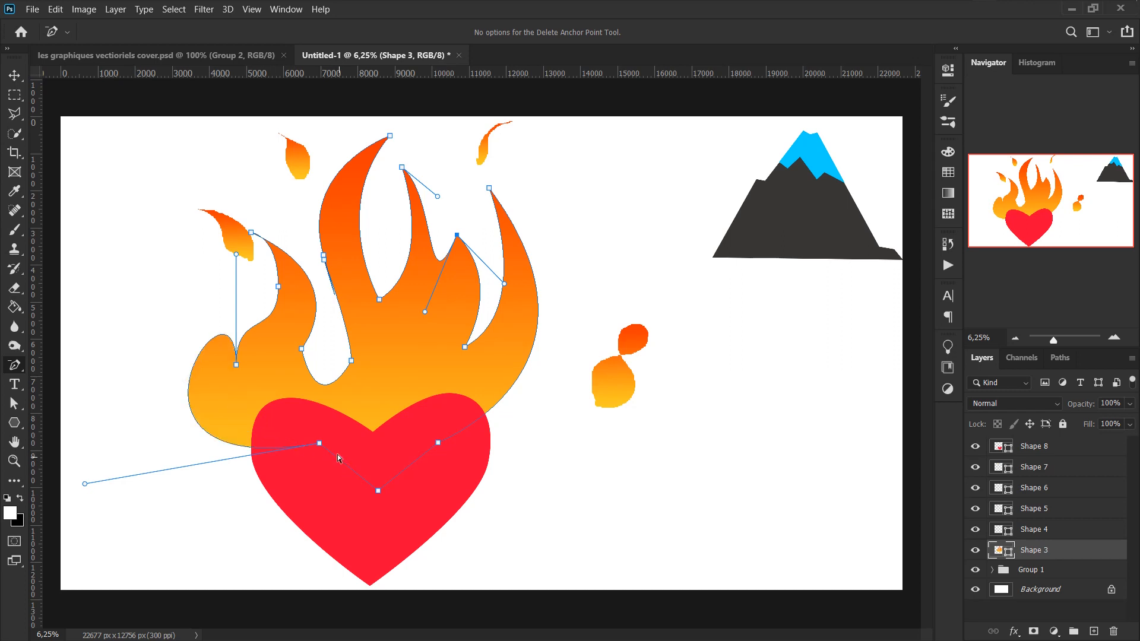
pyautogui.click(320, 444)
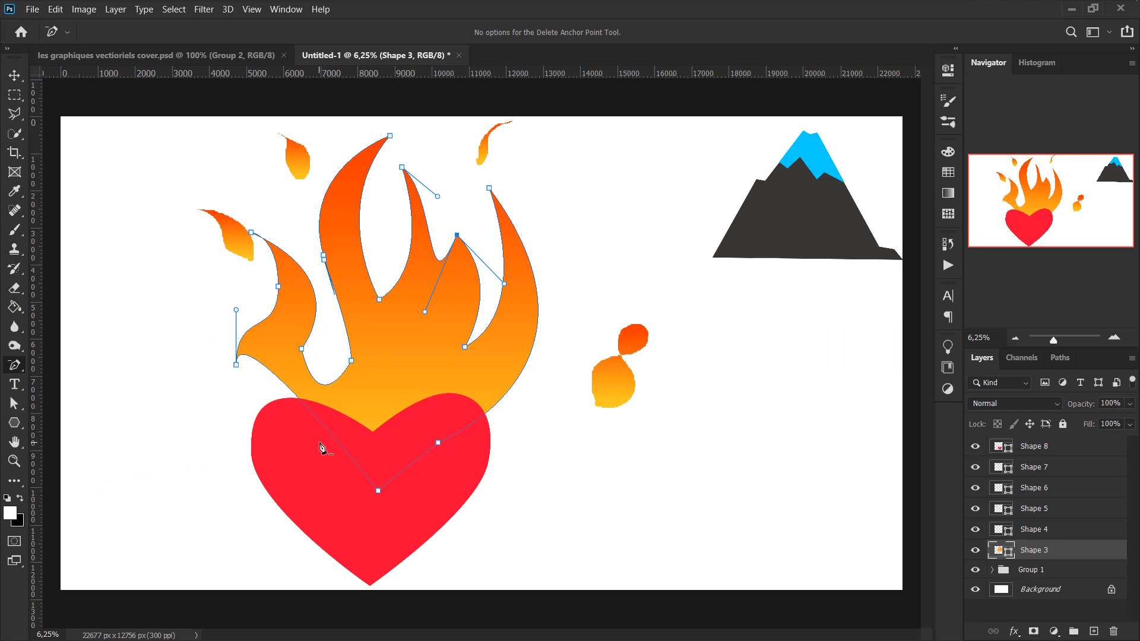
pyautogui.click(438, 443)
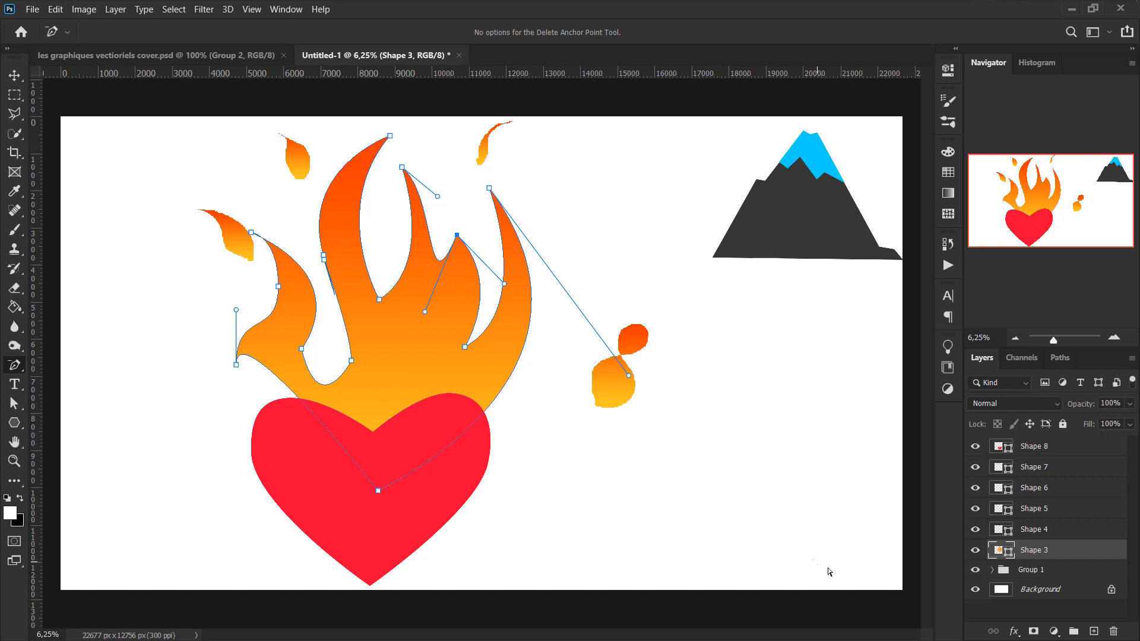
# Shift the flame path slightly left and move its lower-left anchor behind the heart's upper-left edge.
pyautogui.click(14, 74)
pyautogui.moveTo(496, 223)
pyautogui.mouseDown()
pyautogui.moveTo(482, 244)
pyautogui.moveTo(491, 235)
pyautogui.mouseUp()
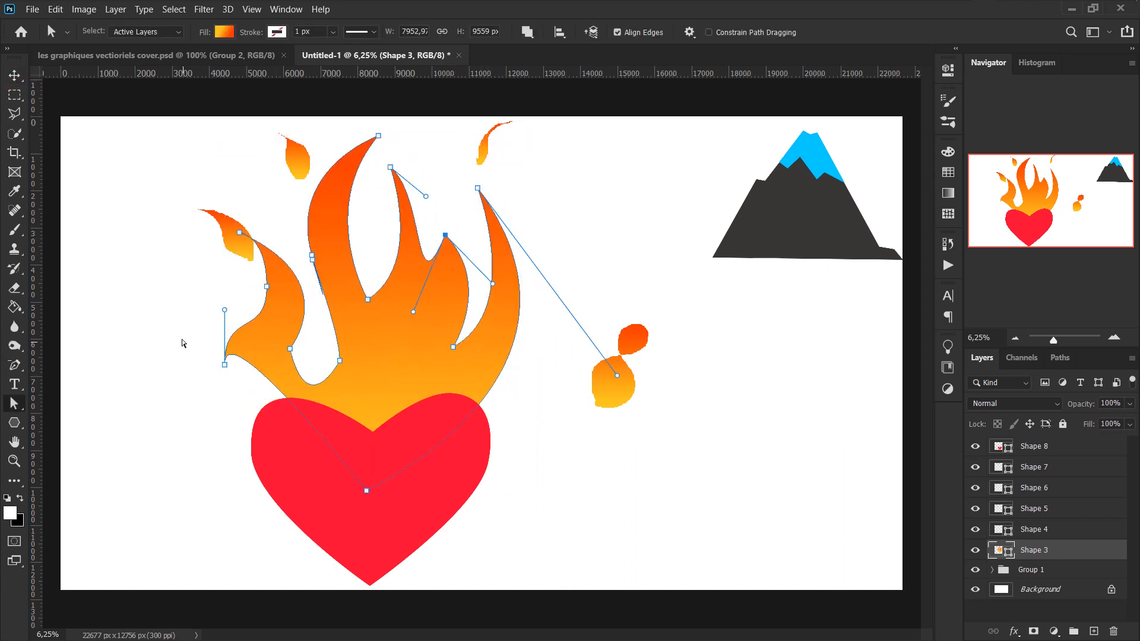
pyautogui.click(225, 361)
pyautogui.moveTo(226, 363); pyautogui.dragTo(238, 435)
pyautogui.moveTo(238, 433); pyautogui.dragTo(258, 432)
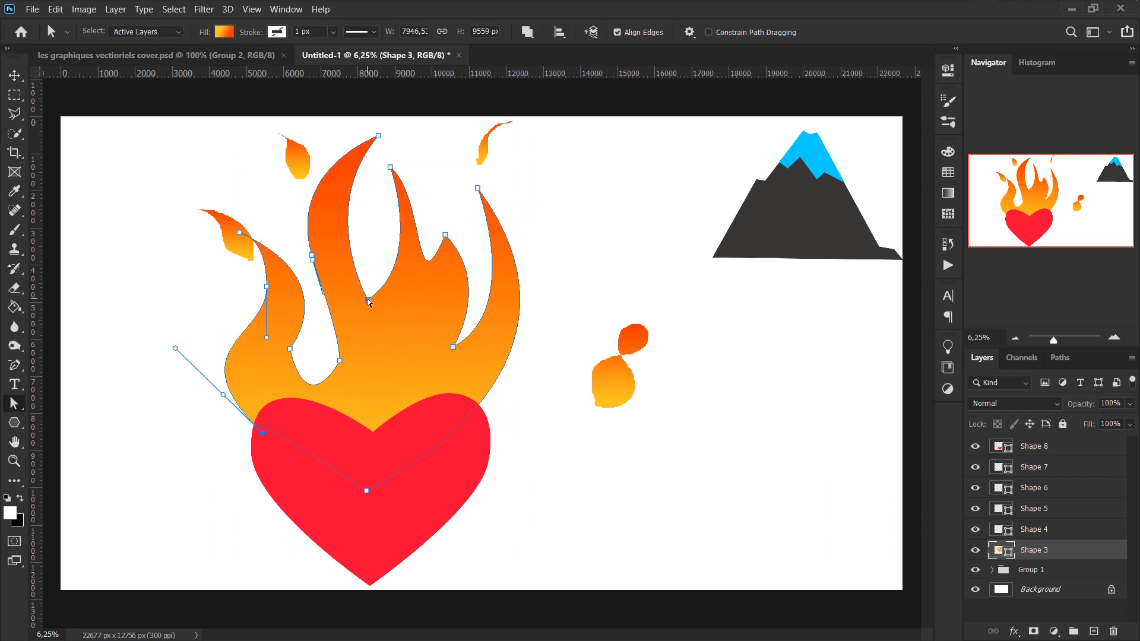
# Adjust the anchor points of the flame's middle tongue to refine its tip and the valleys on either side.
pyautogui.moveTo(349, 284); pyautogui.dragTo(389, 315)
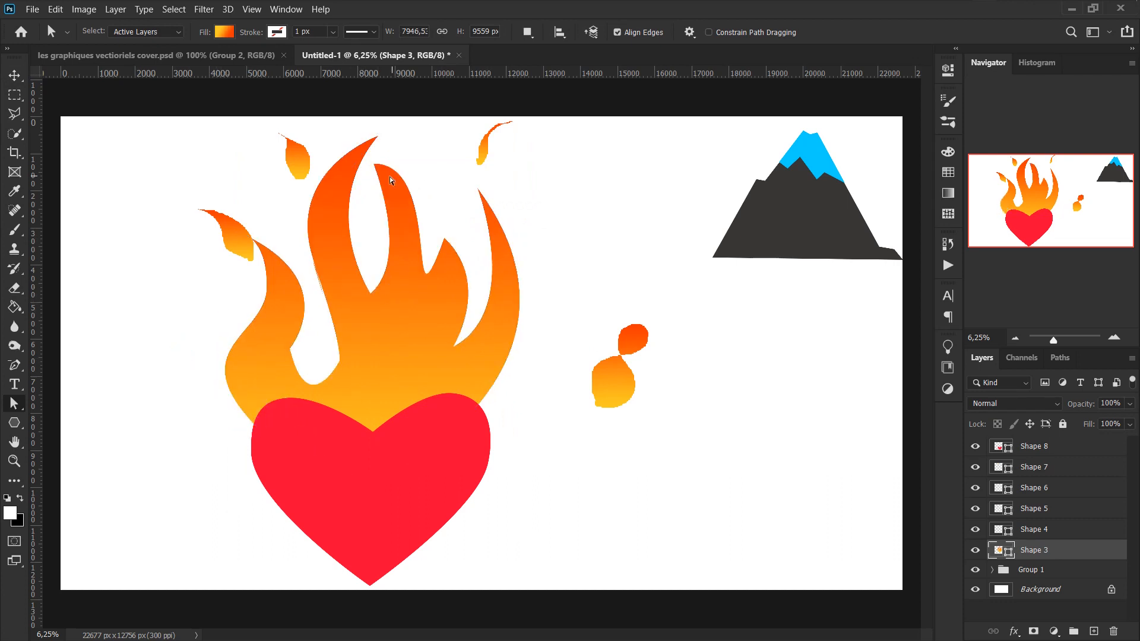
pyautogui.click(390, 180)
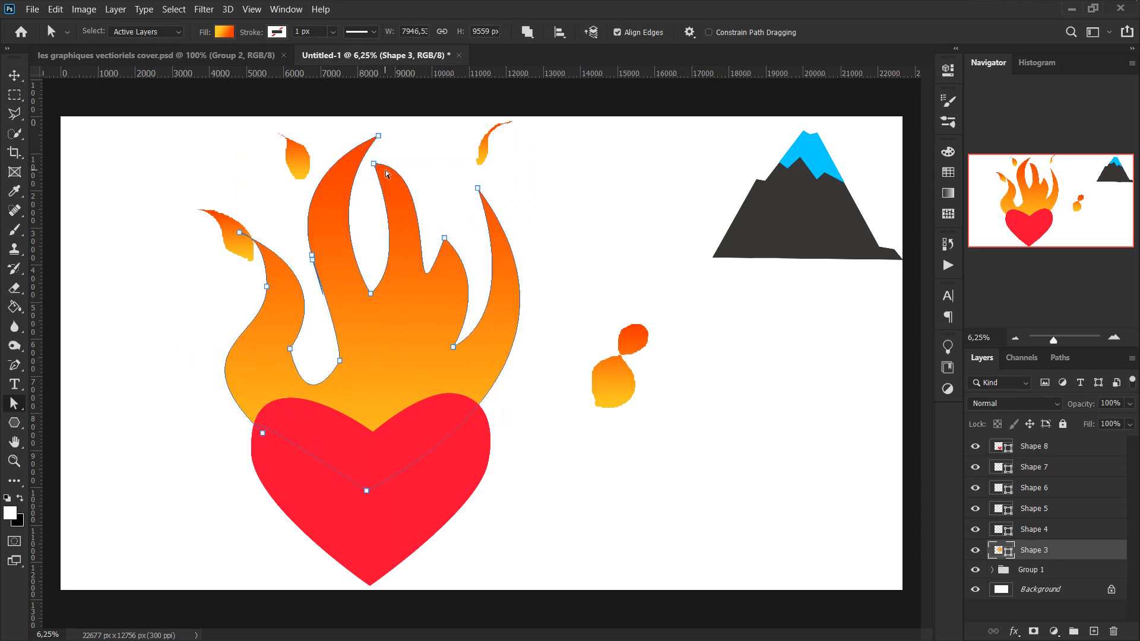
pyautogui.click(373, 164)
# Select the heart layer and activate the Polygon tool.
pyautogui.press('p')
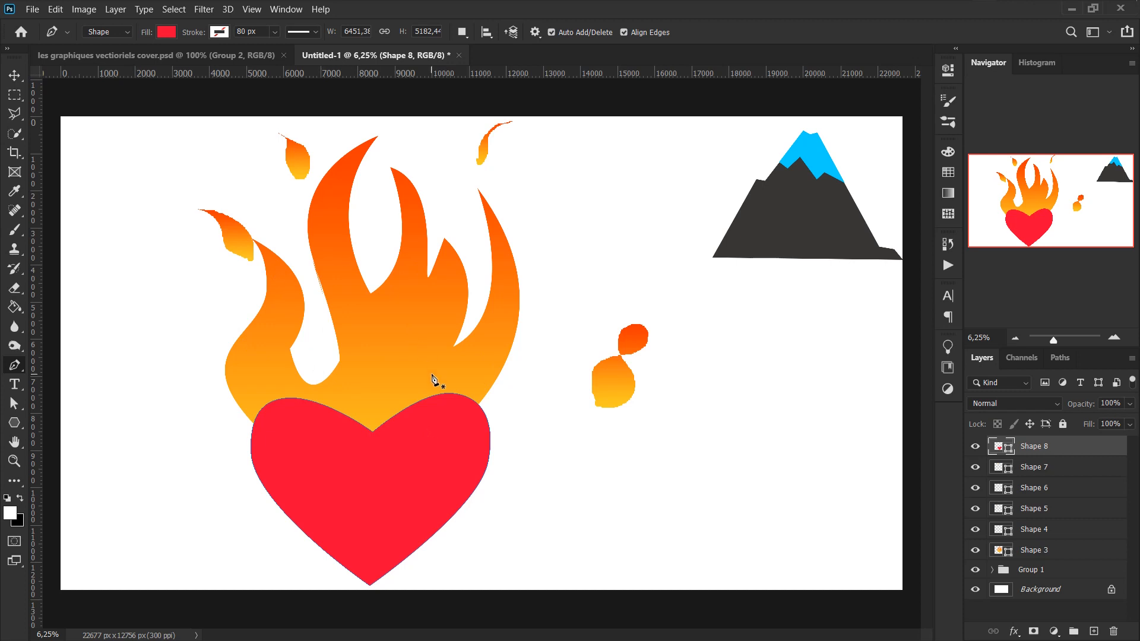
pyautogui.press('u')
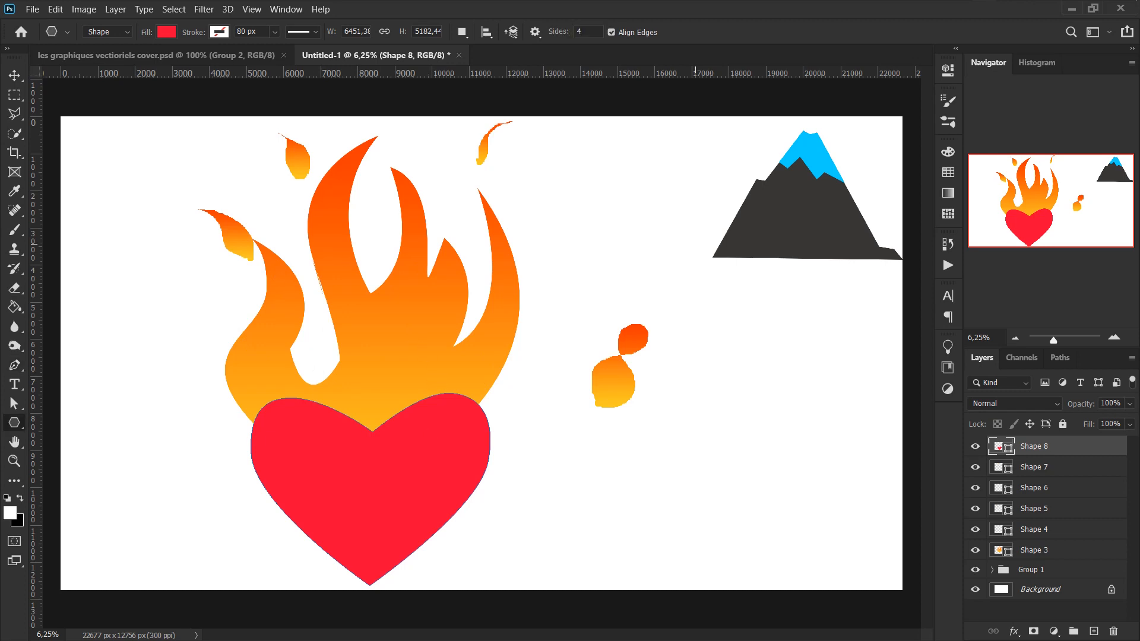